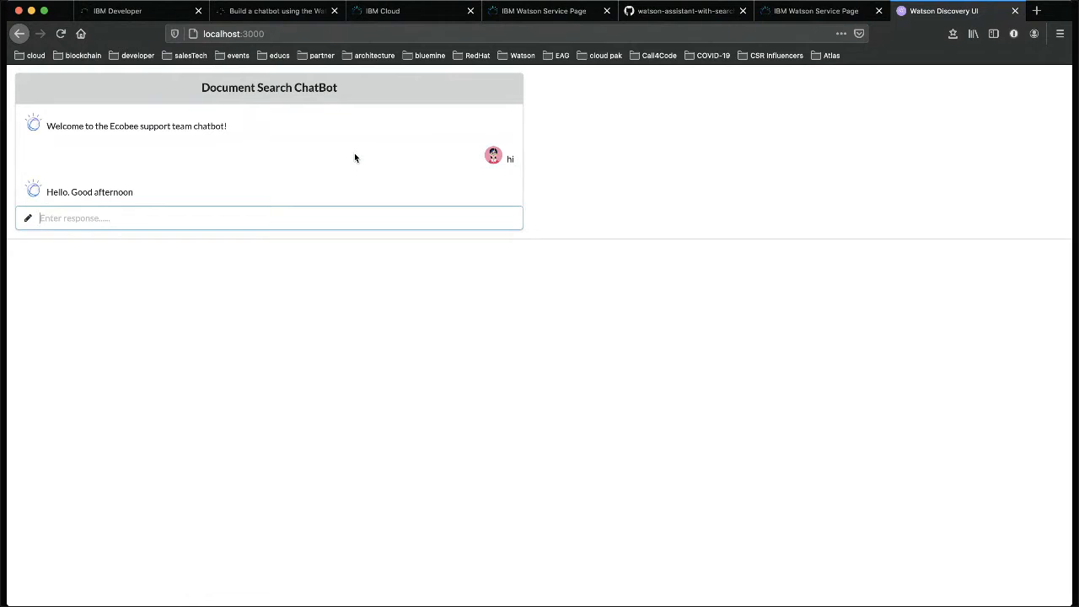
- Ask the chatbot "where are you located" and "what are yourr opening hours"
text(where are you located)
key(Return)
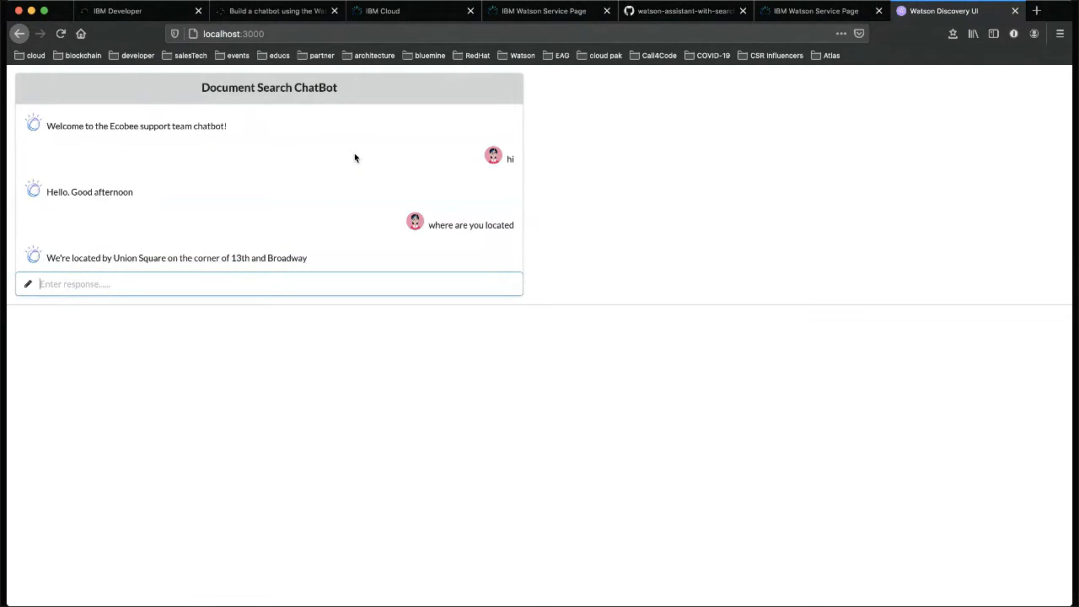
text(what are yourr opening hours)
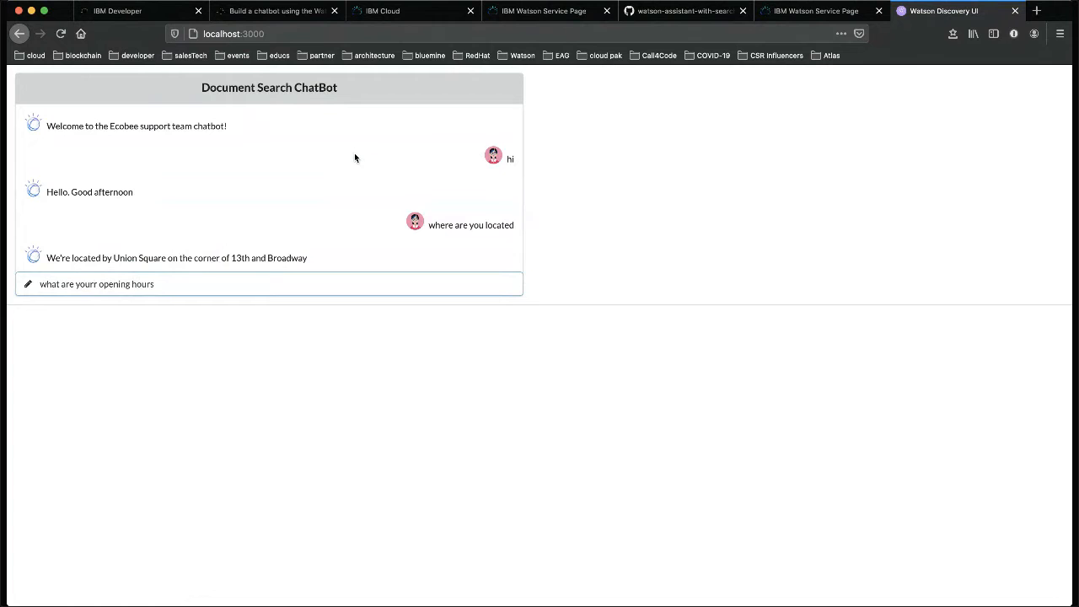
key(Return)
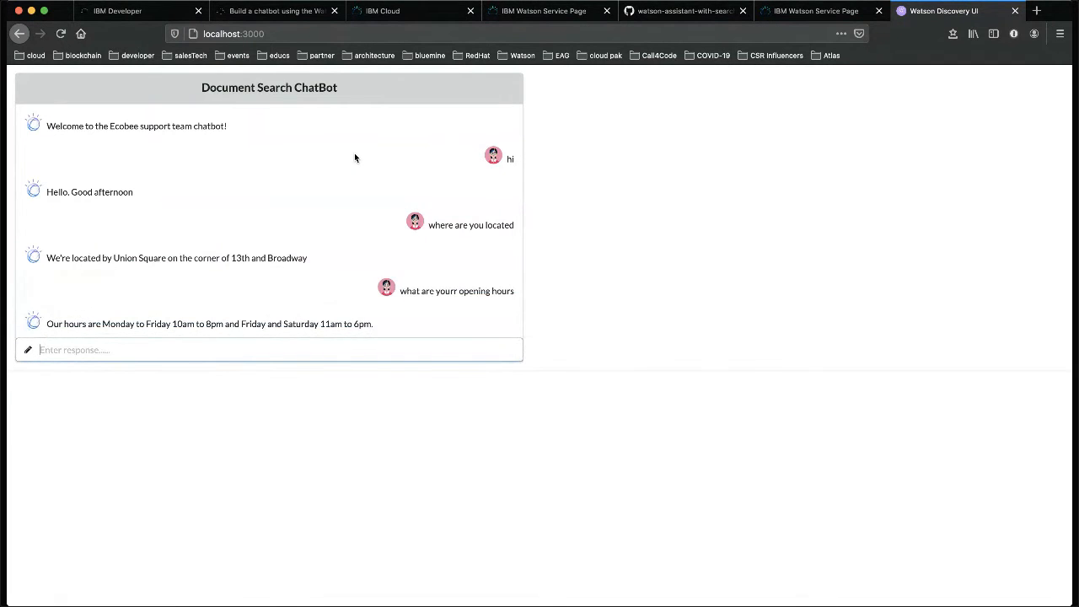
- Send the chatbot the messages "another store" and "how to change the heater"
text(another store)
key(Return)
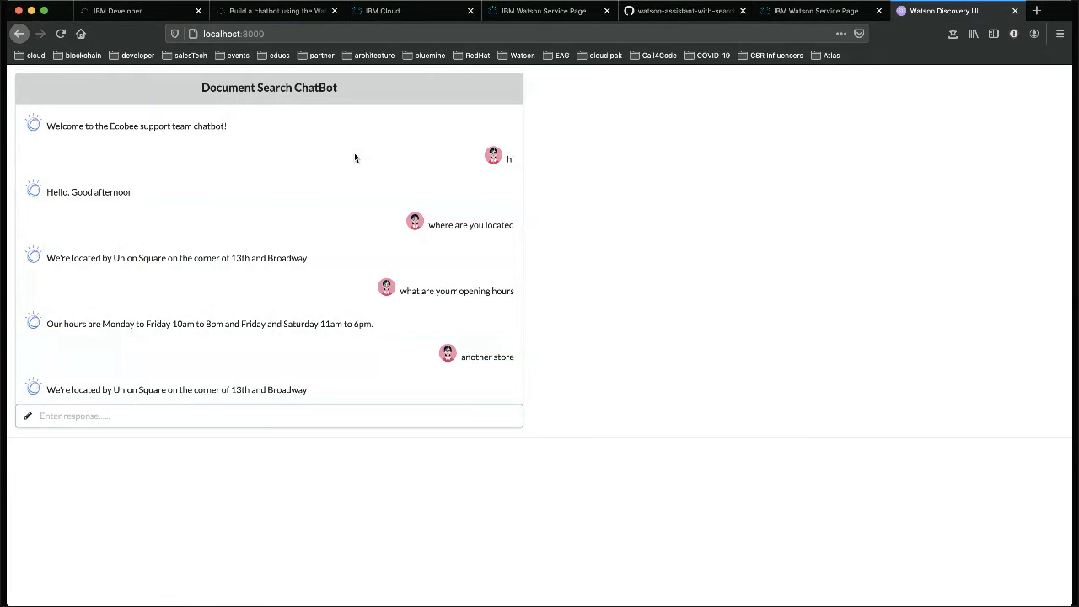
text(how to setu)
key(BackSpace)
key(BackSpace)
key(BackSpace)
key(BackSpace)
text(change the heater)
key(Return)
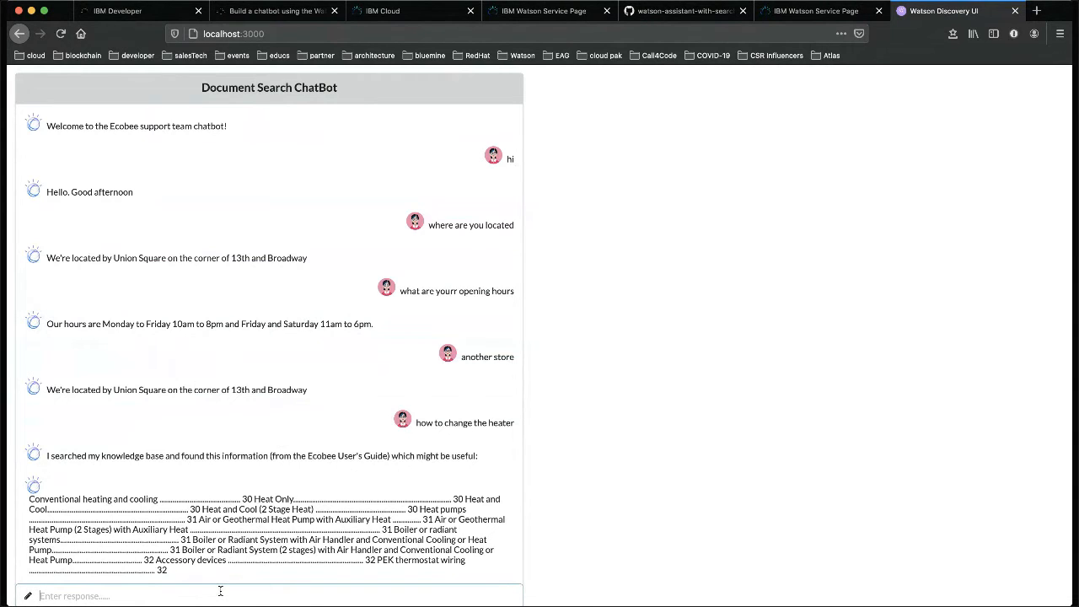
- Ask the chatbot "how to configure the thermostat" and review its answer and the earlier conversation
text(how to configure the thermos)
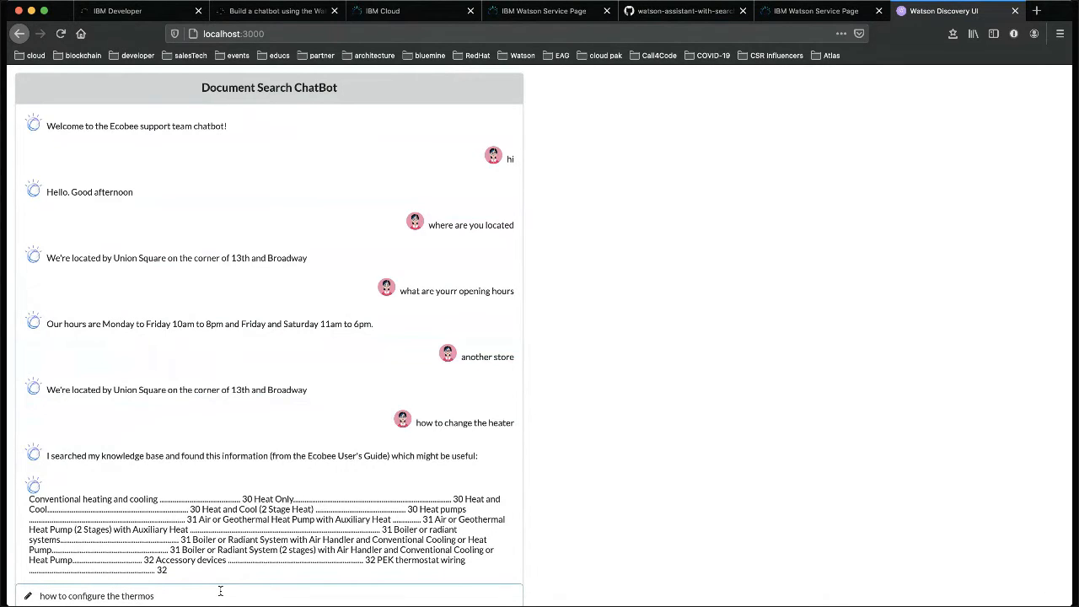
text(tat)
key(Return)
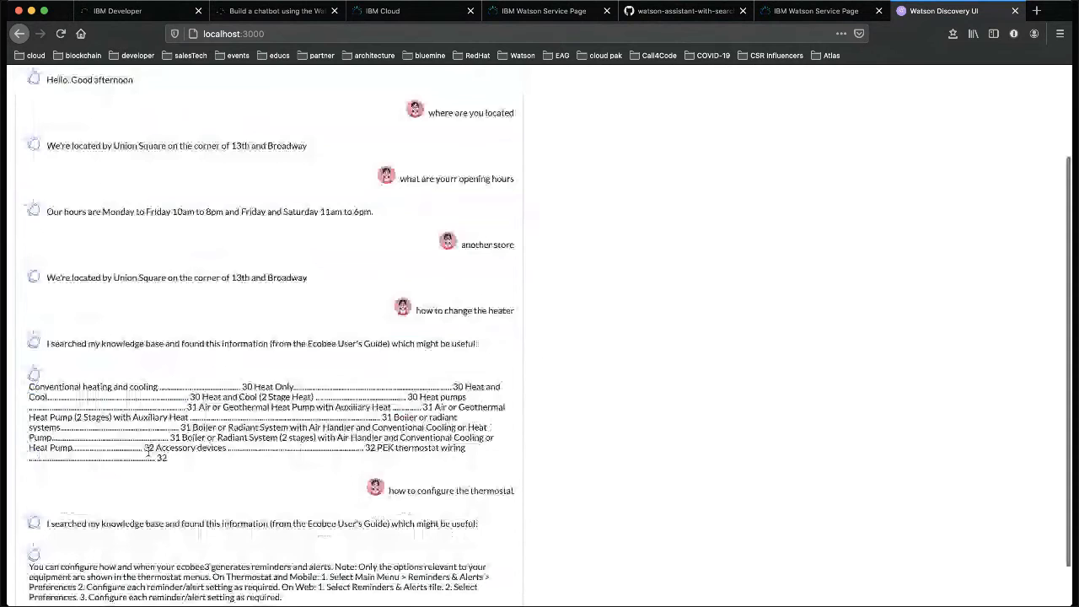
scroll(169, 497, down, 2)
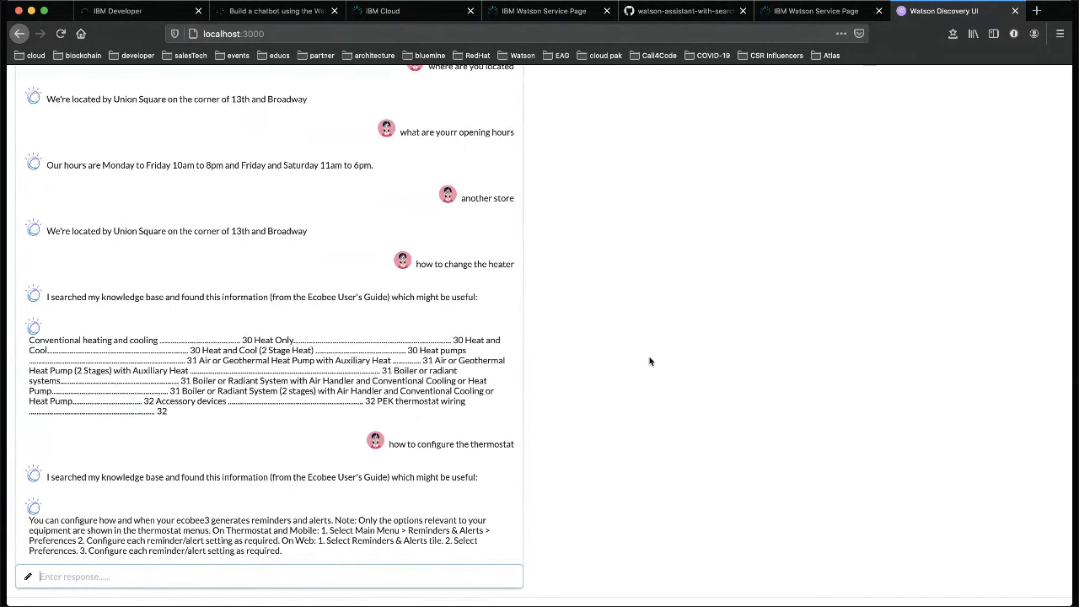
scroll(649, 362, up, 4)
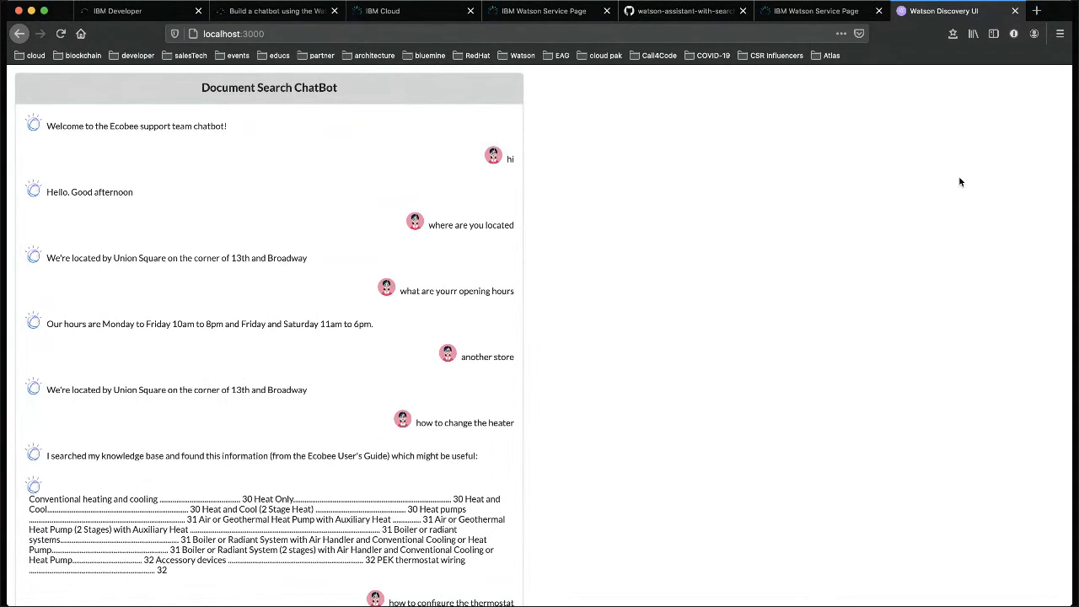
- Close the Document Search ChatBot page and switch to the IBM Cloud dashboard
click(1016, 10)
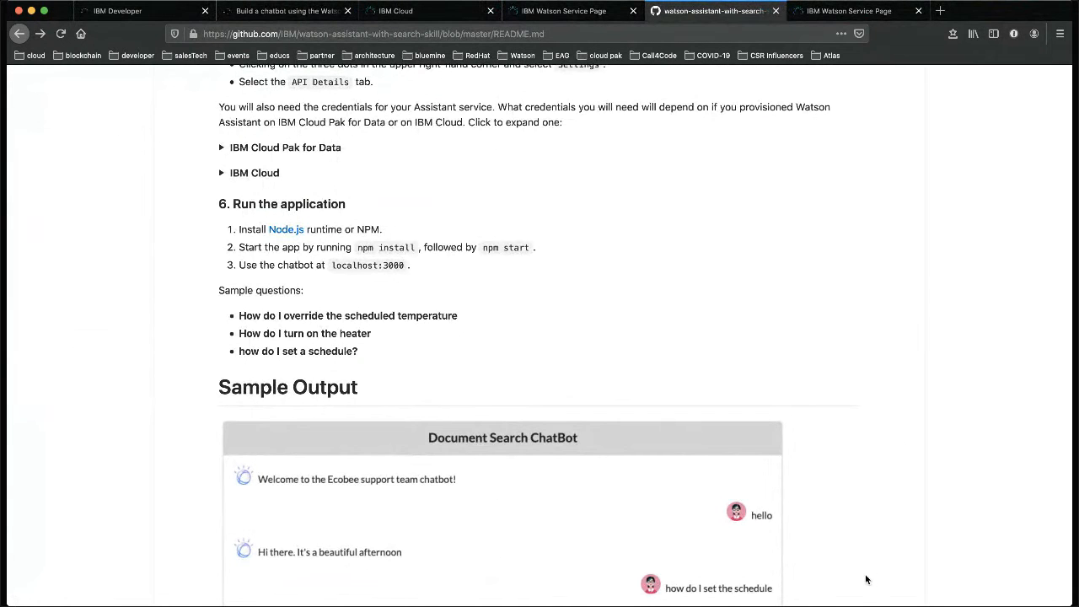
click(752, 602)
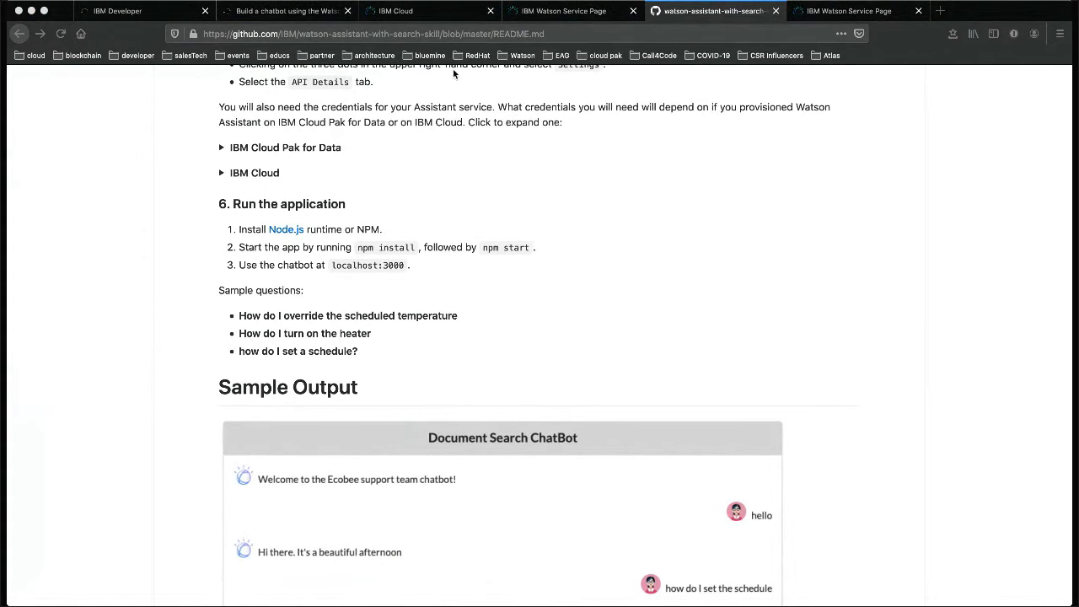
click(427, 12)
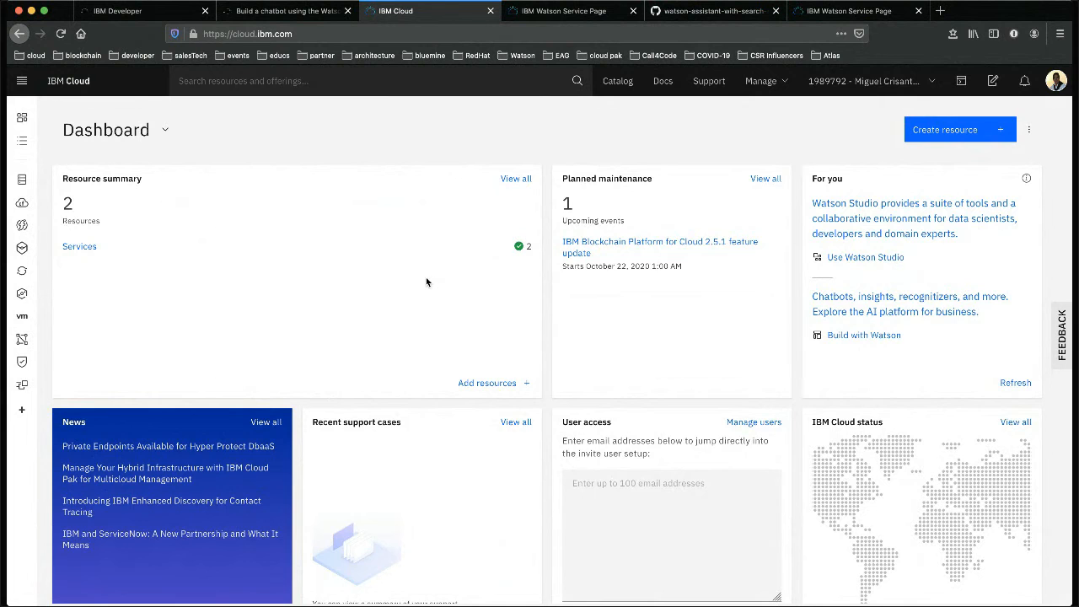
- Look over the IBM Cloud dashboard's sections and open the list of existing services
scroll(426, 282, down, 2)
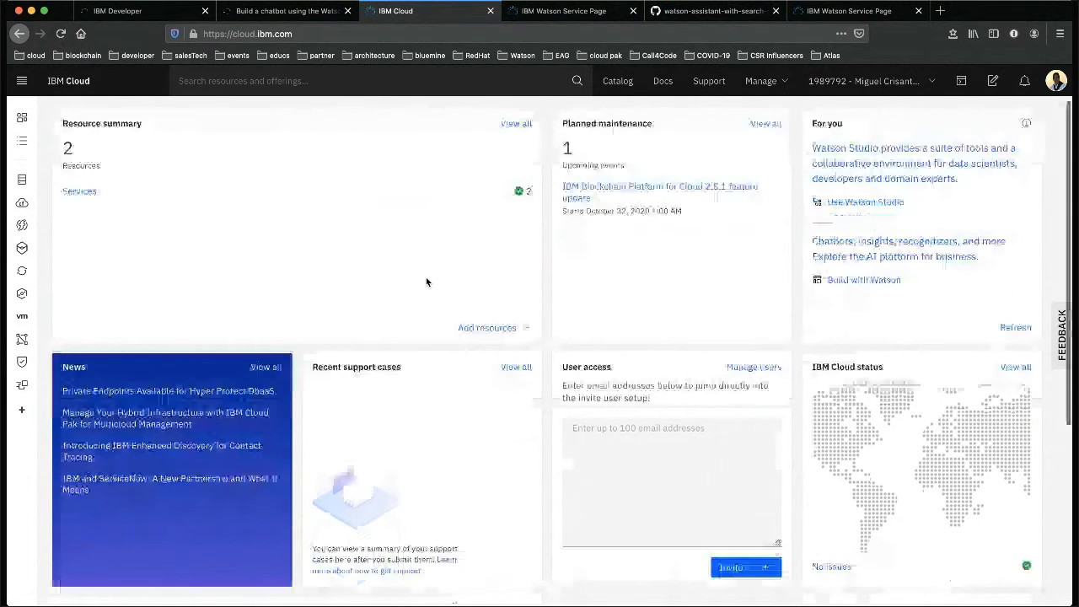
scroll(426, 282, down, 5)
scroll(396, 305, up, 1)
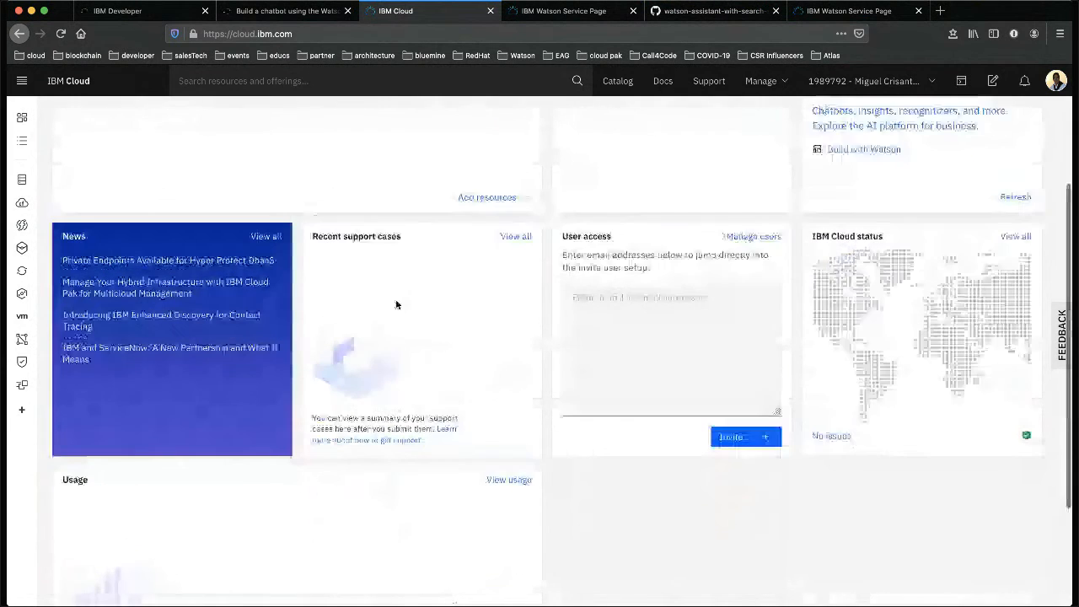
scroll(397, 304, up, 3)
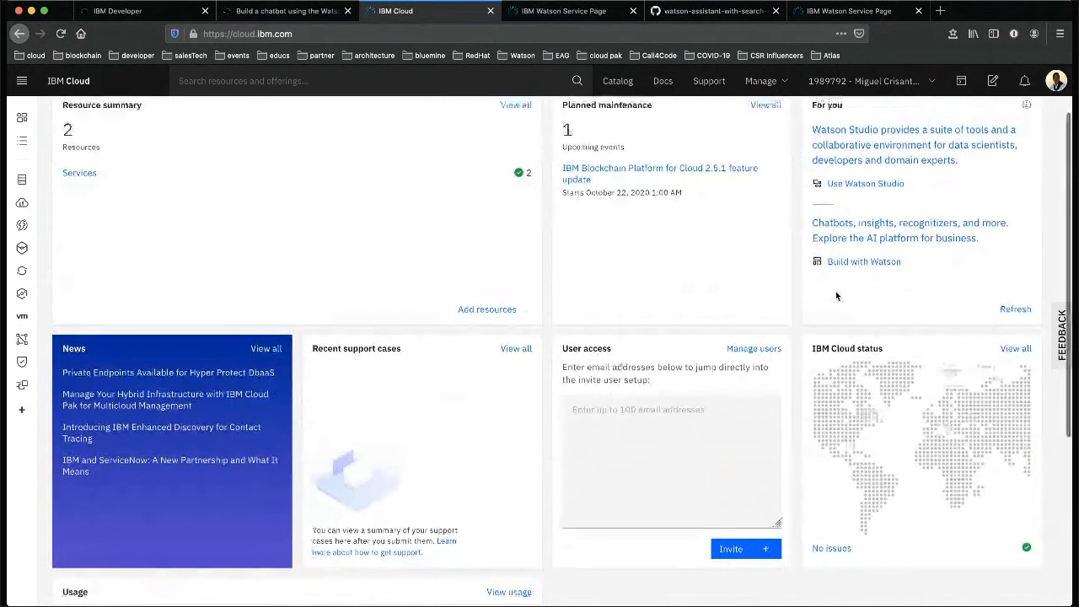
scroll(836, 291, up, 2)
scroll(836, 297, up, 1)
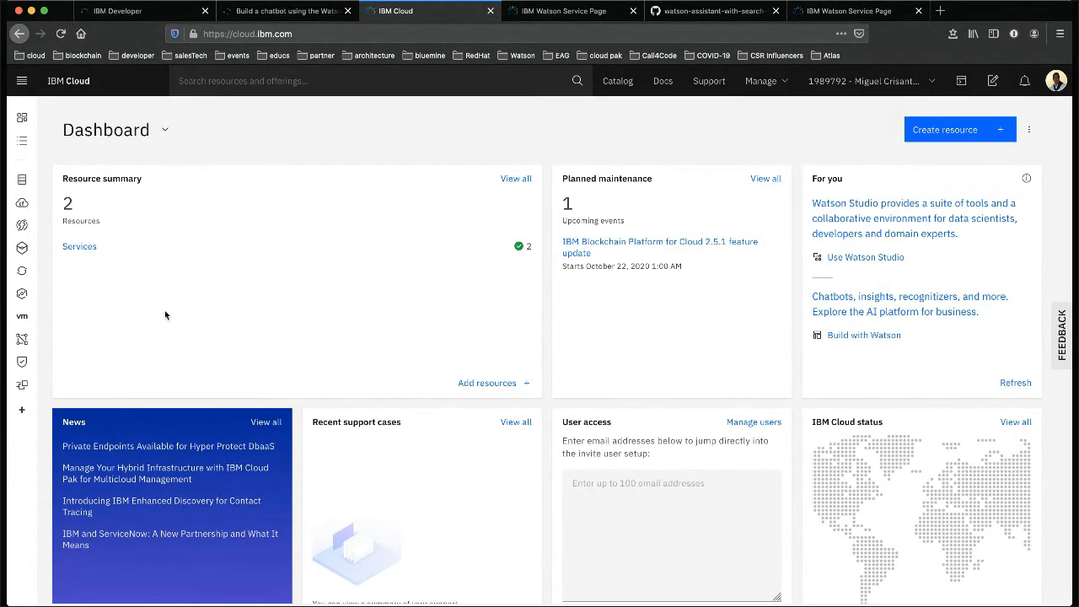
click(80, 247)
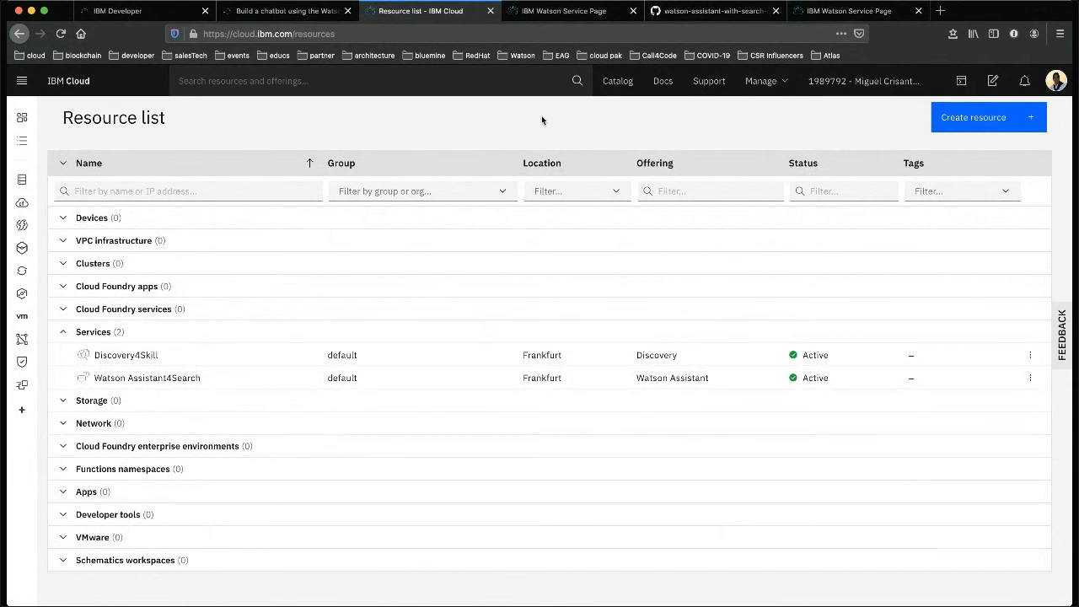
- Open the Services section of the IBM Cloud catalog and browse the services in the Storage category
click(618, 81)
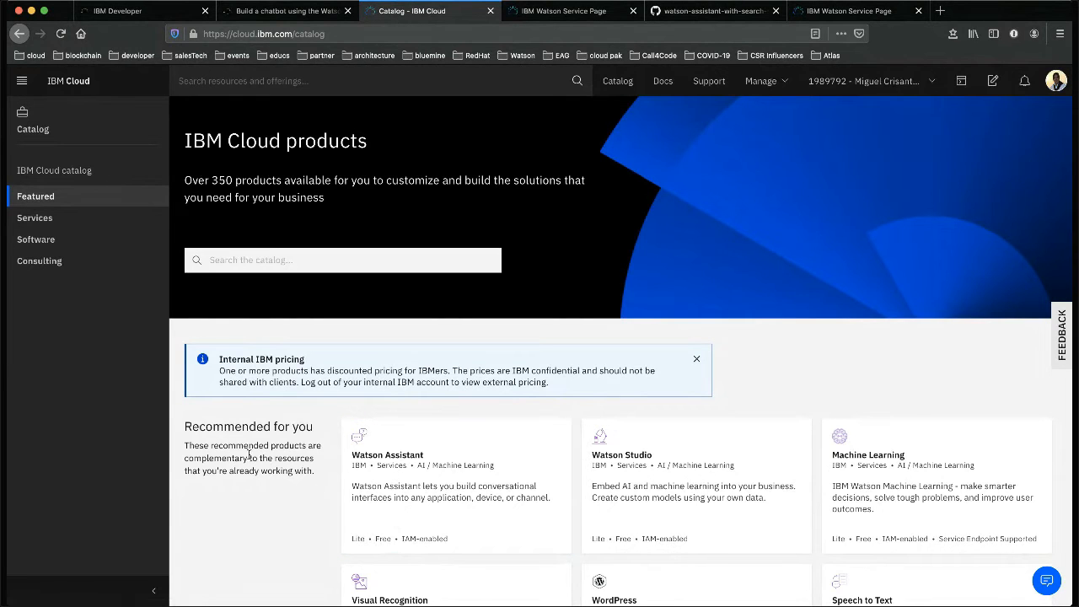
click(34, 219)
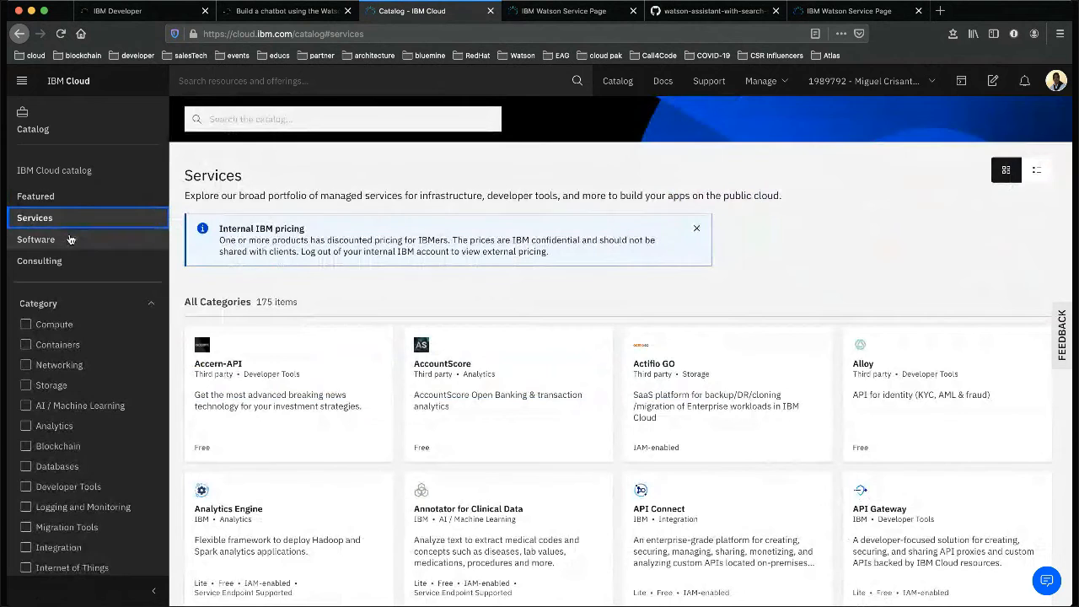
scroll(63, 393, down, 2)
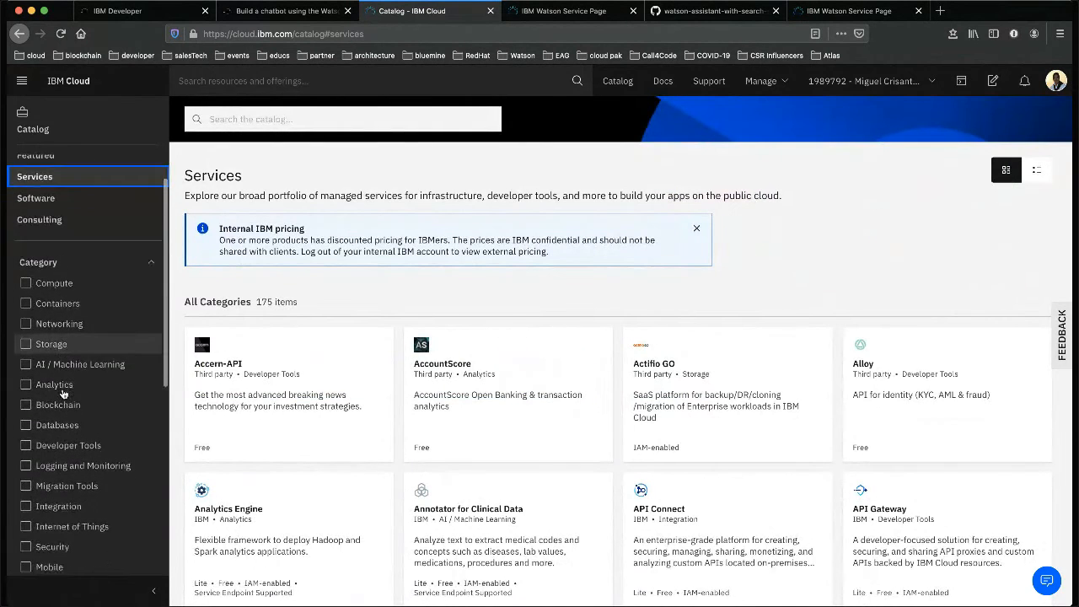
scroll(62, 393, down, 1)
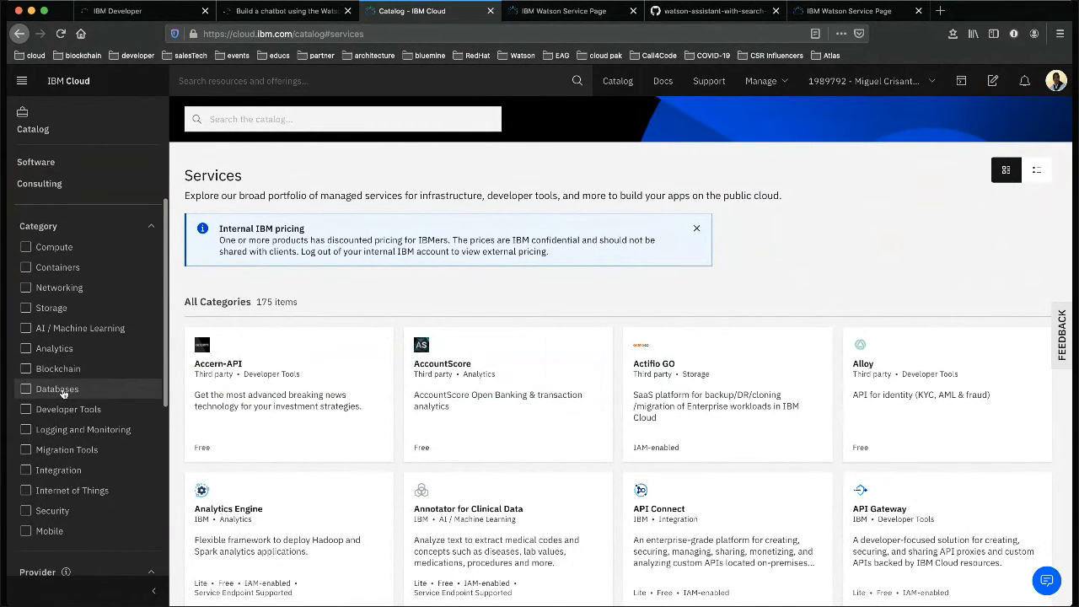
click(54, 310)
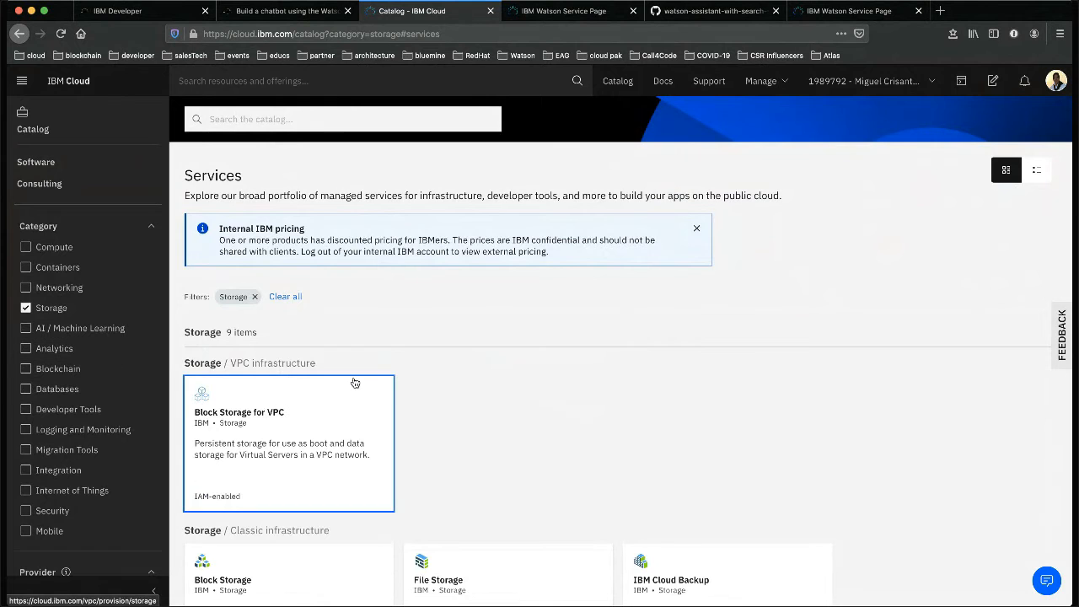
scroll(354, 383, down, 5)
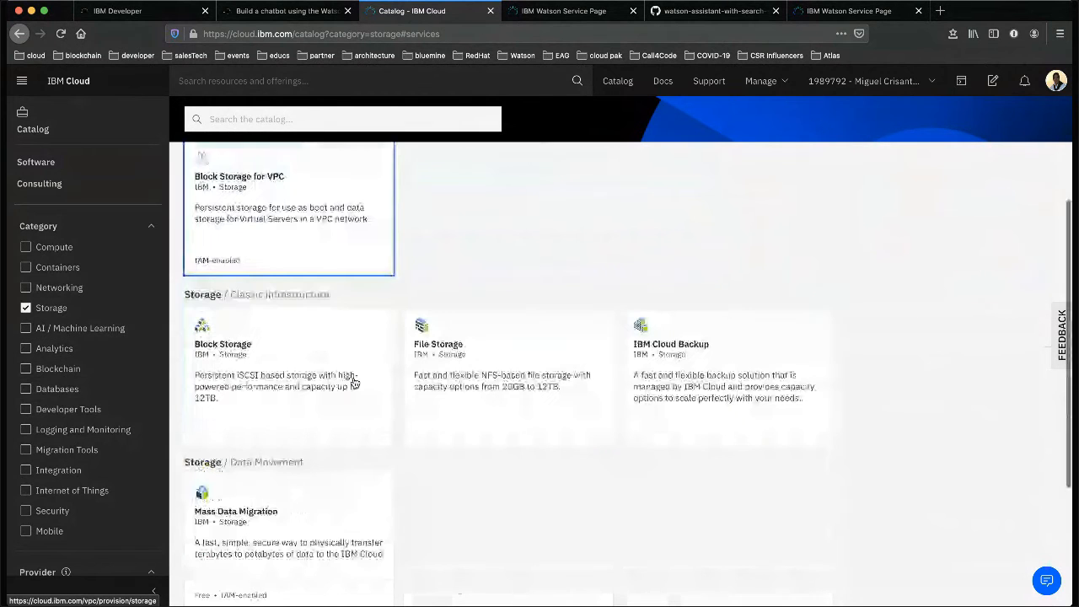
scroll(354, 381, down, 2)
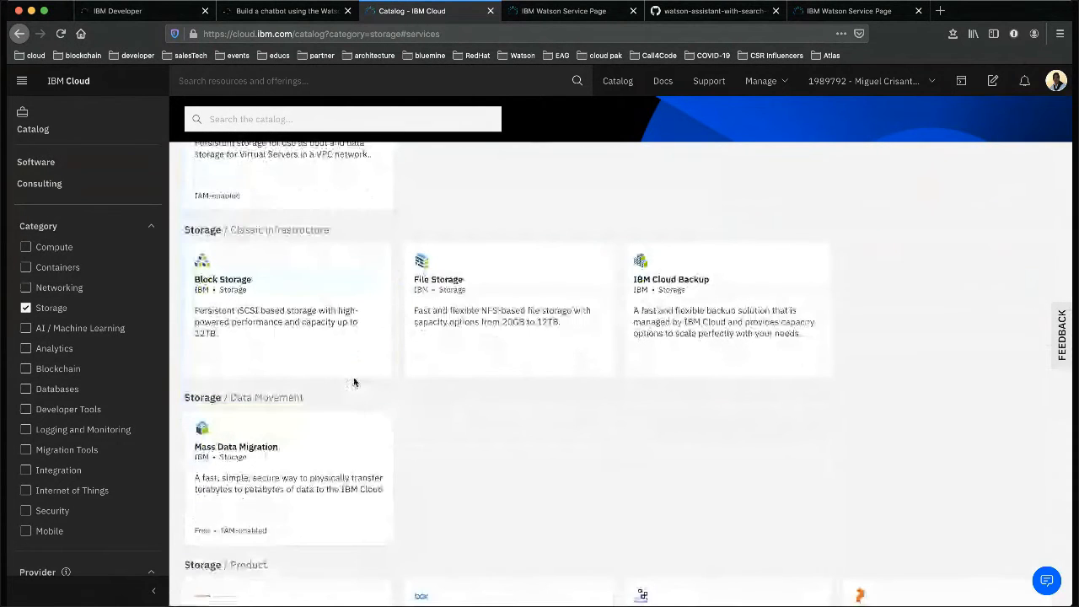
- Change the catalog's category filter from Storage to Analytics and browse the matching services
click(55, 354)
scroll(493, 397, down, 2)
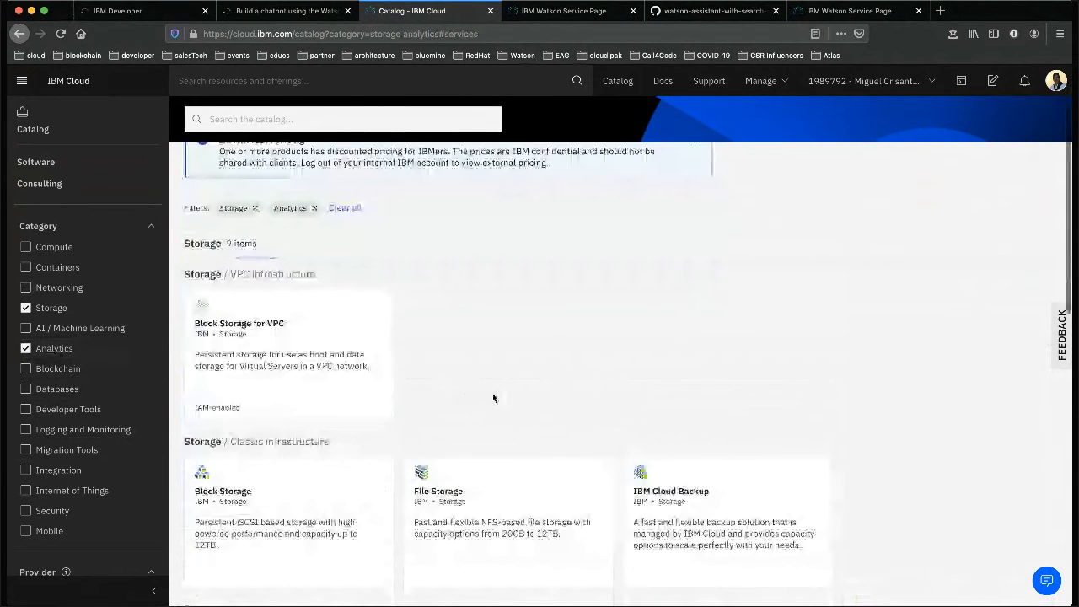
scroll(494, 398, down, 5)
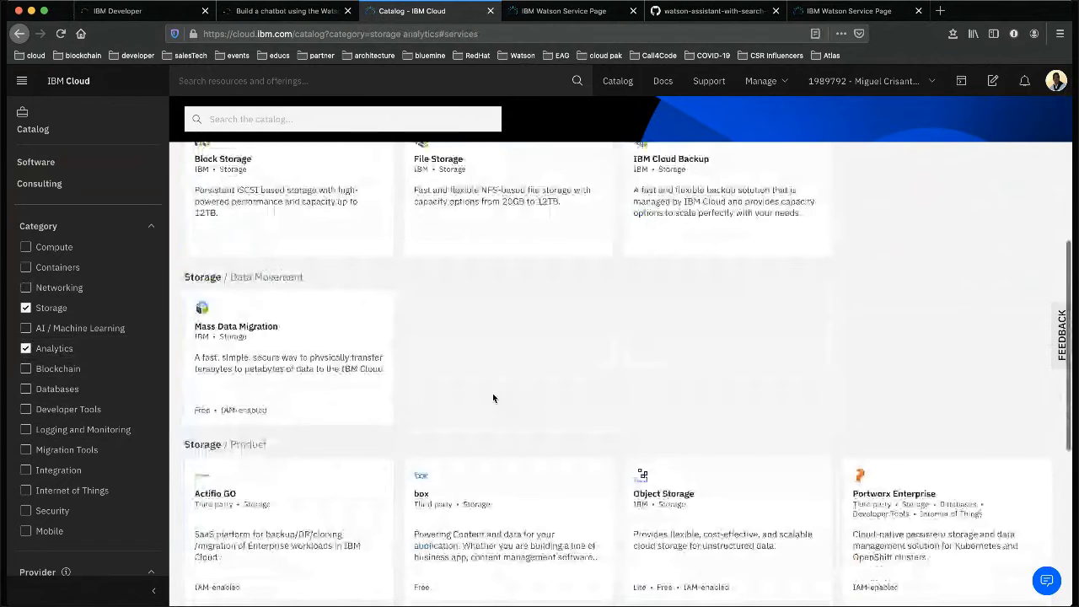
scroll(493, 398, down, 2)
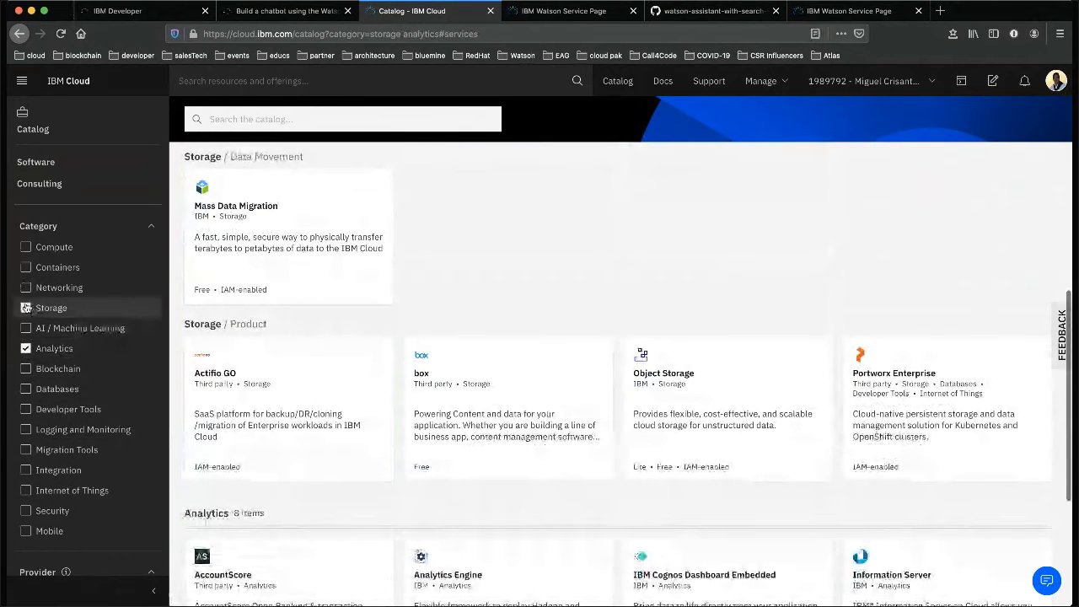
click(27, 309)
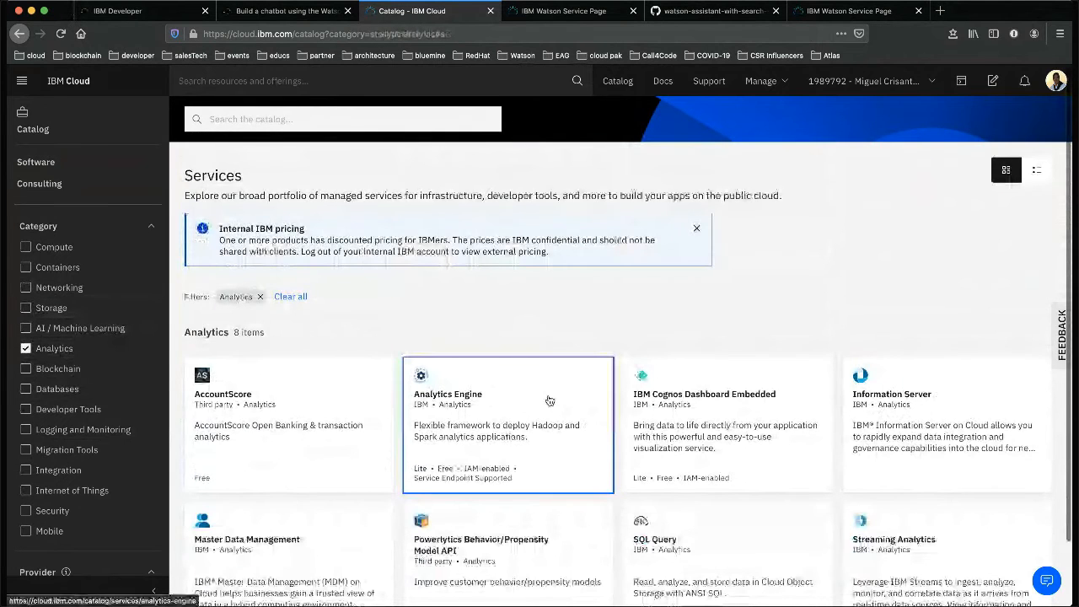
scroll(548, 400, down, 1)
scroll(549, 401, down, 1)
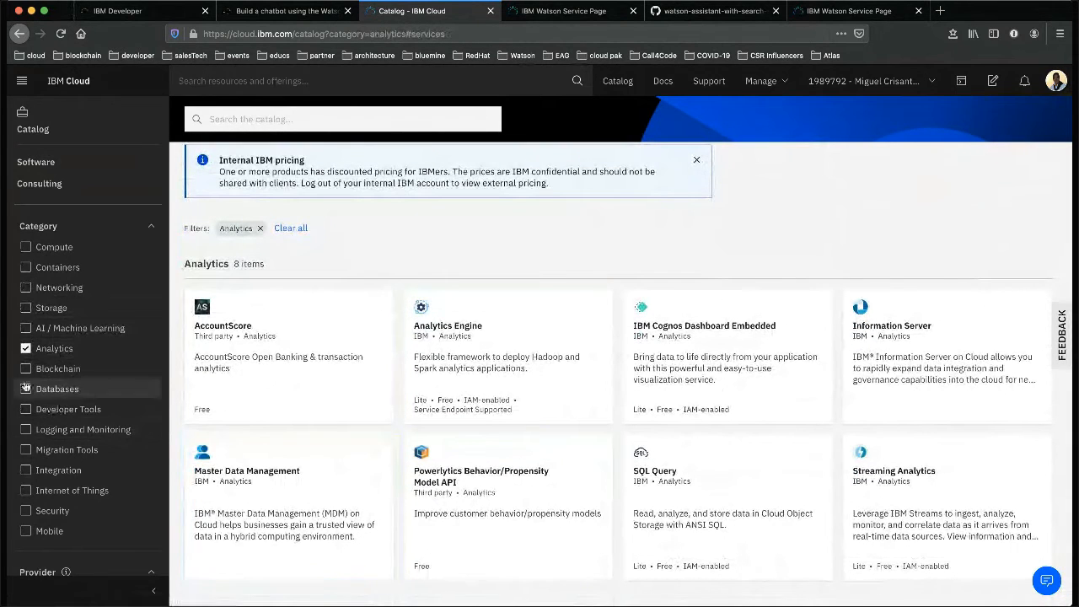
- Replace the Analytics filter with AI / Machine Learning and browse the matching services
click(25, 350)
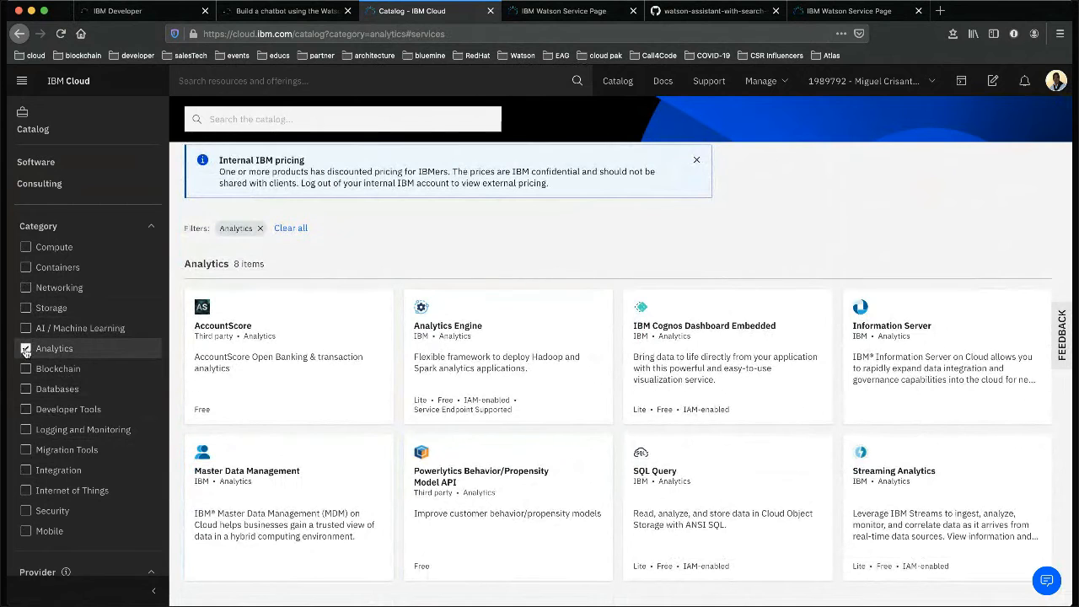
click(25, 328)
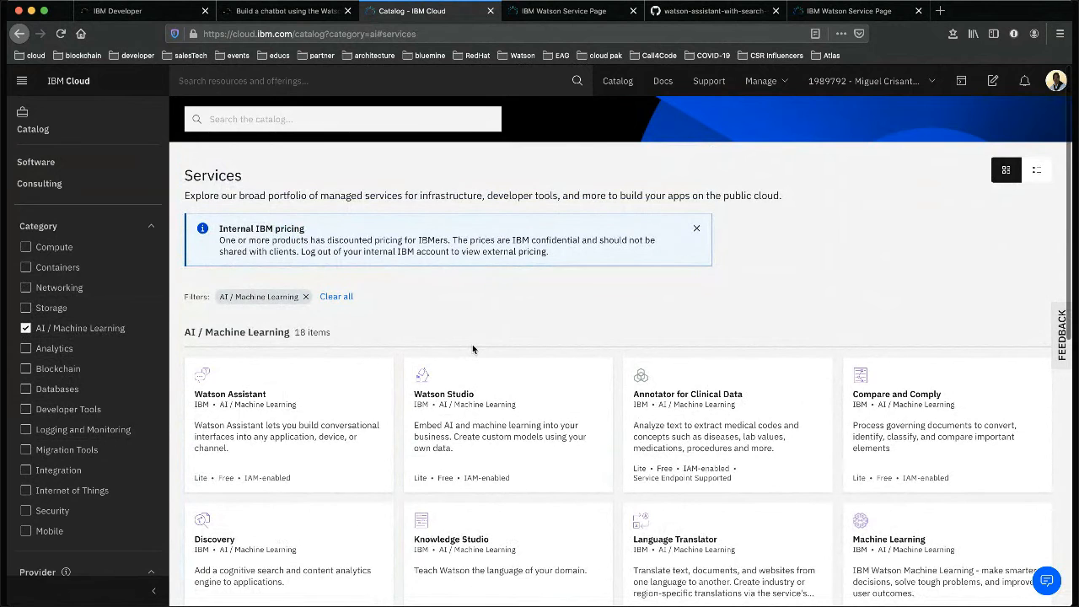
scroll(472, 344, down, 2)
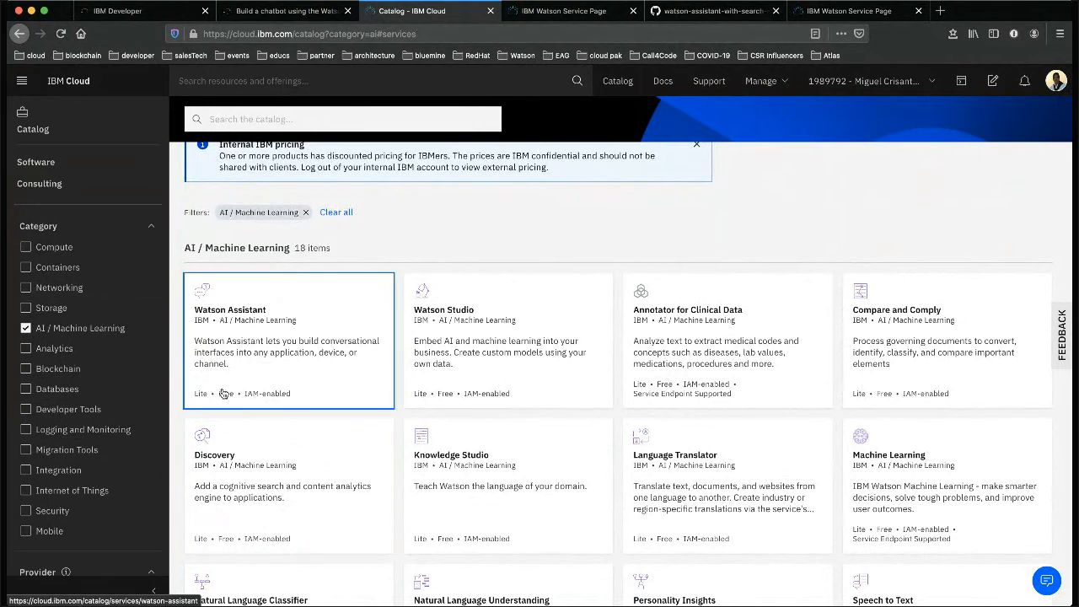
- Clear the AI / Machine Learning filter and open the catalog's Software section
click(25, 329)
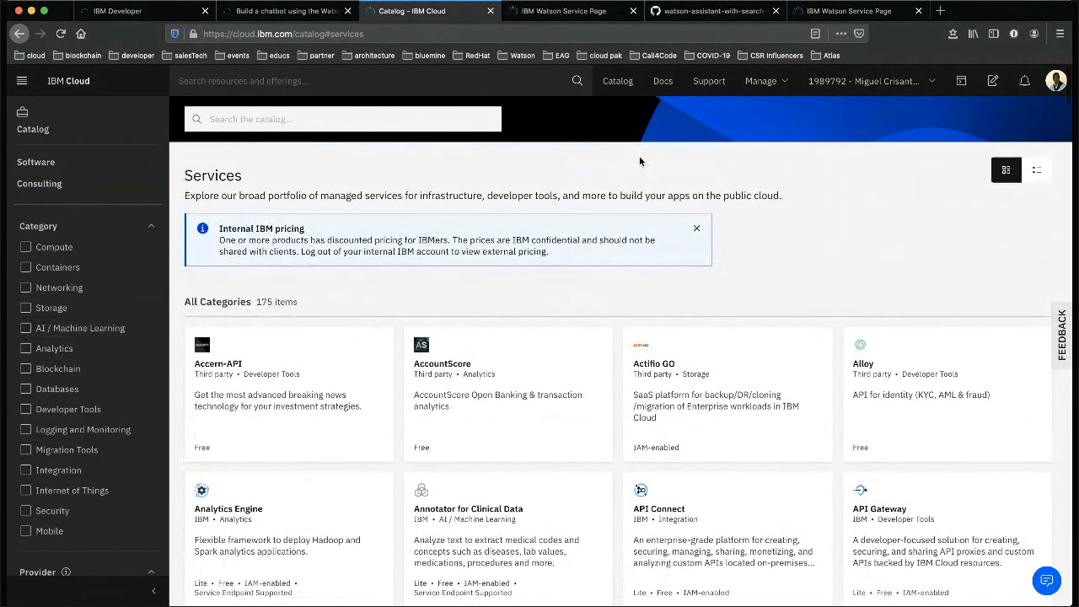
click(372, 119)
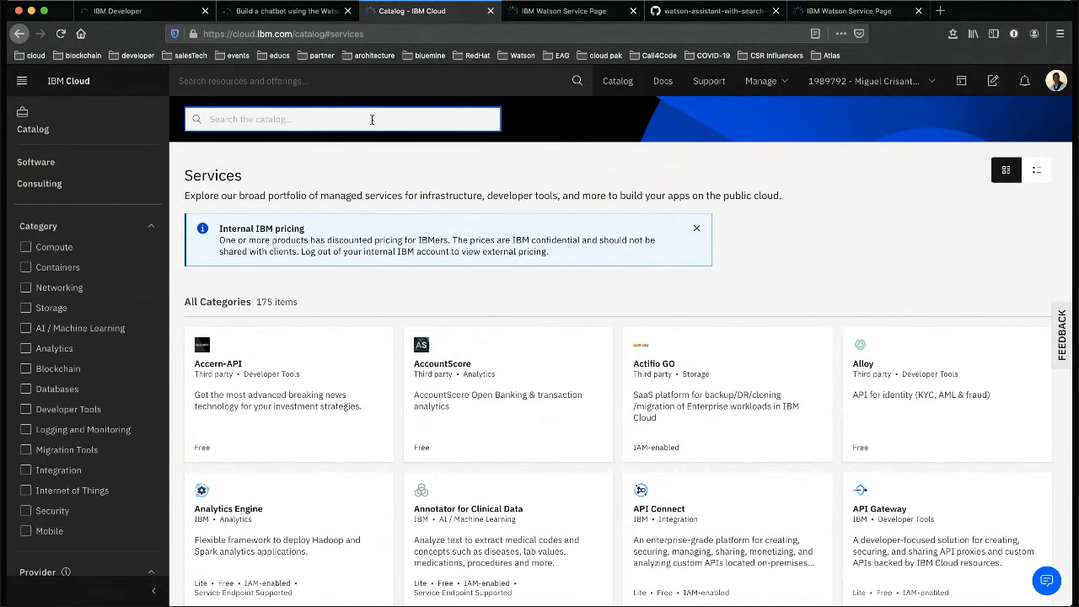
click(41, 166)
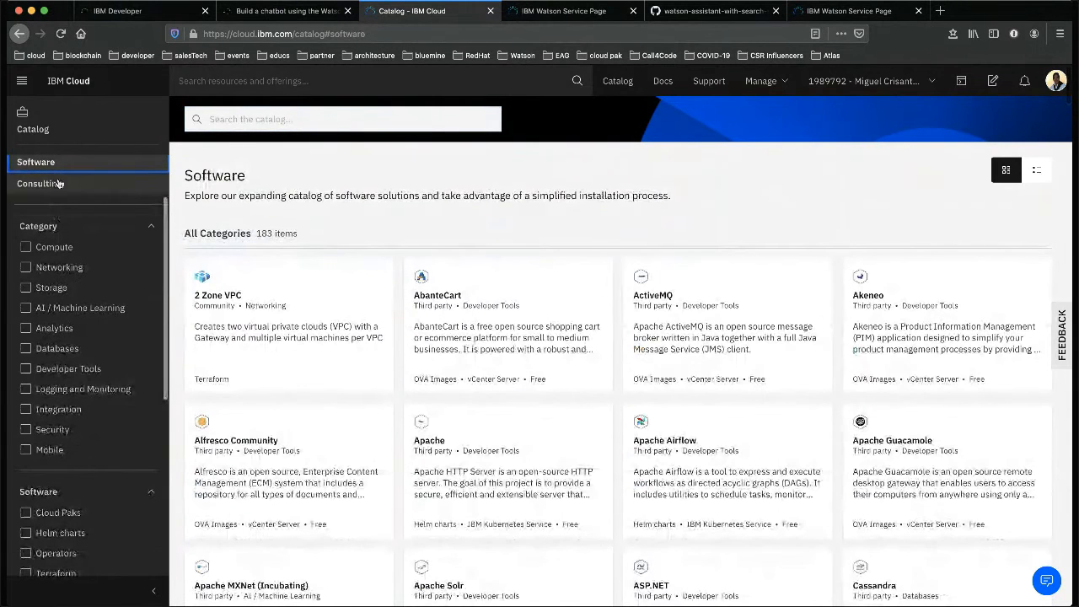
- Return to the catalog's Services section, search for "discovery" and open the Discovery service page
scroll(55, 190, up, 2)
click(46, 218)
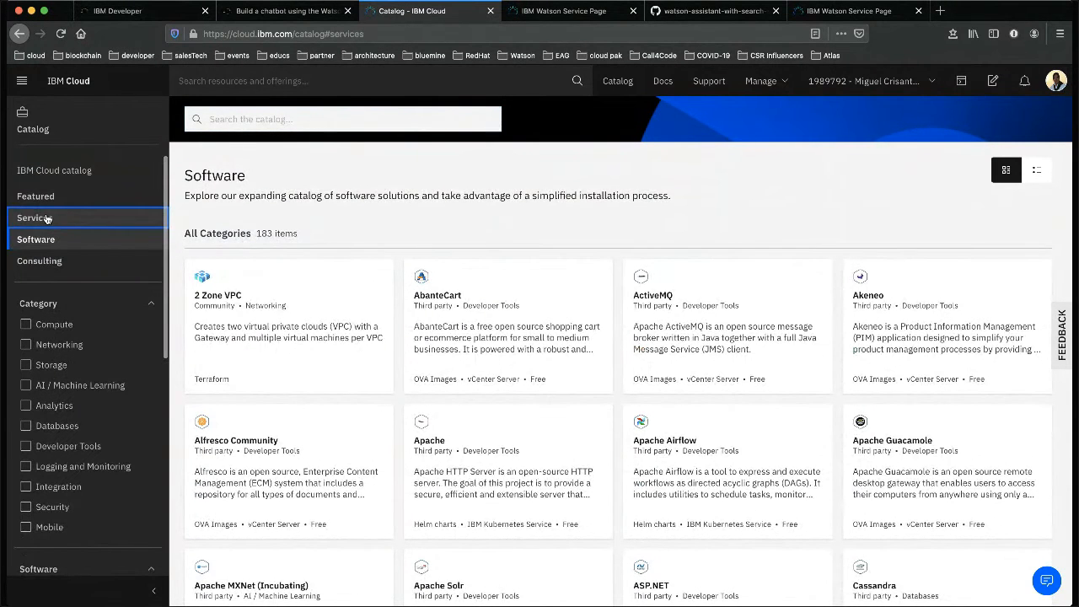
click(271, 120)
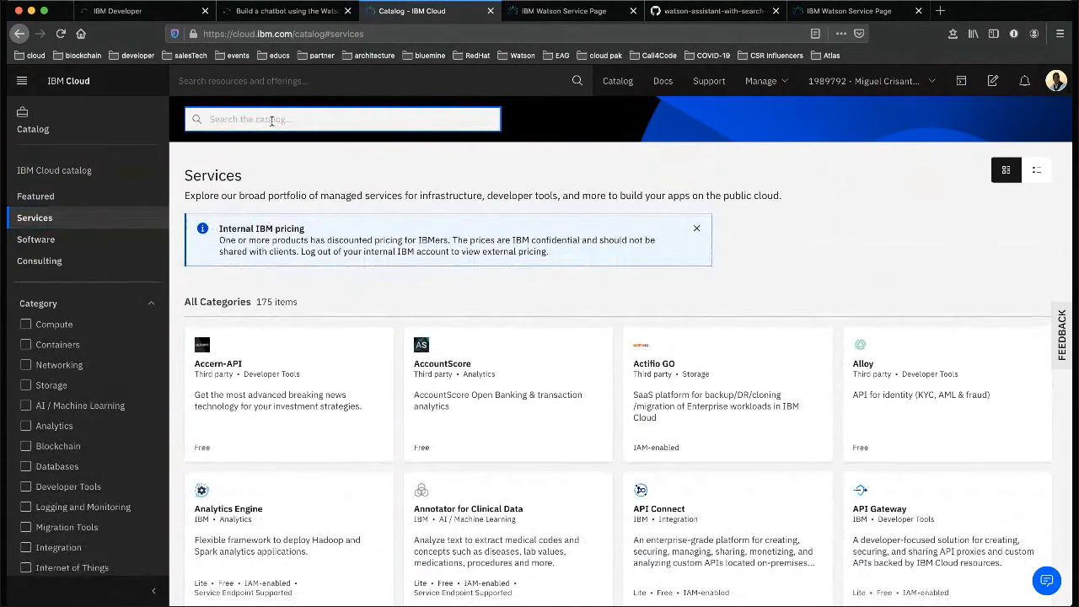
text(discover)
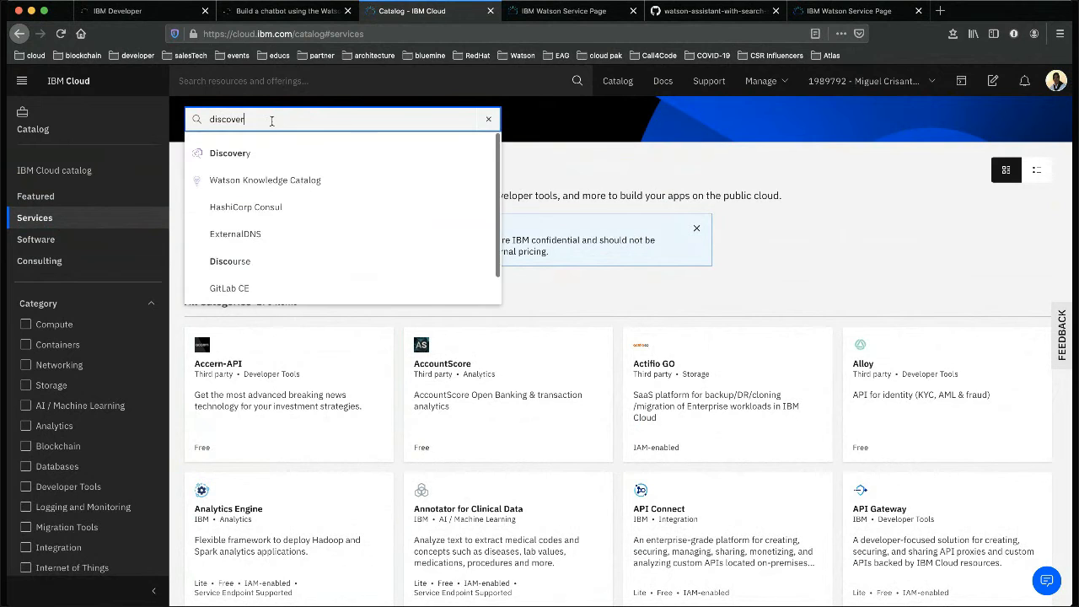
text(y)
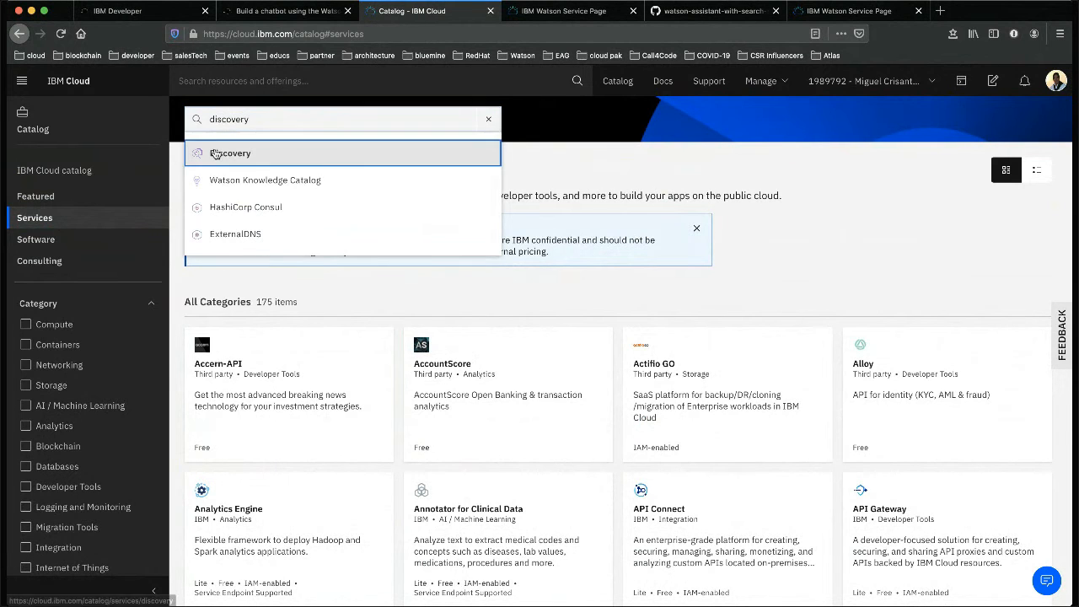
click(216, 153)
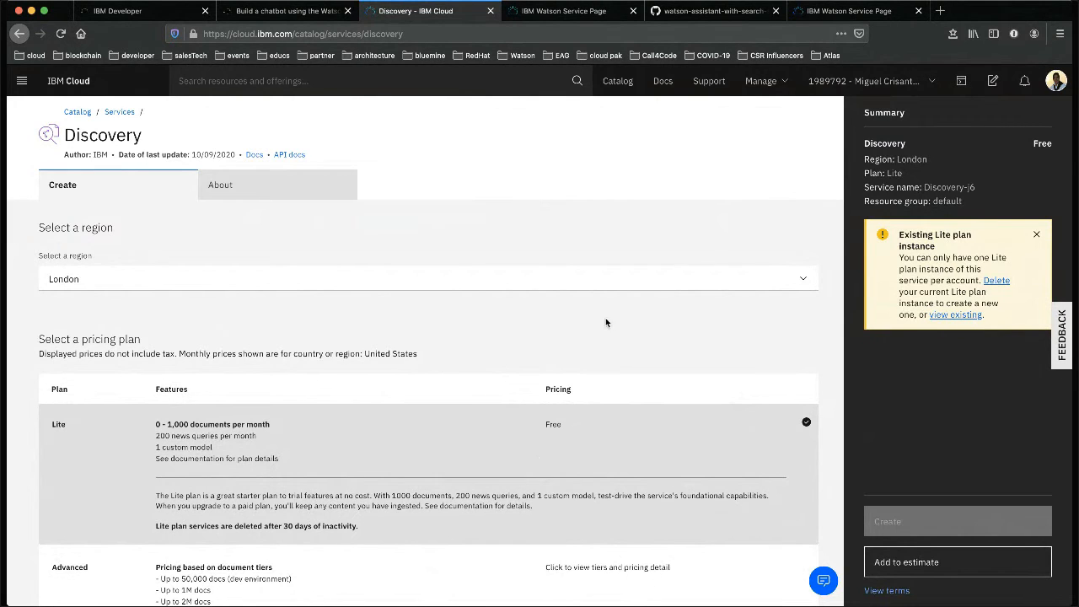
- Set the Discovery service's region to Frankfurt, review its pricing plans and resource settings, and dismiss the existing Lite plan notice
click(804, 282)
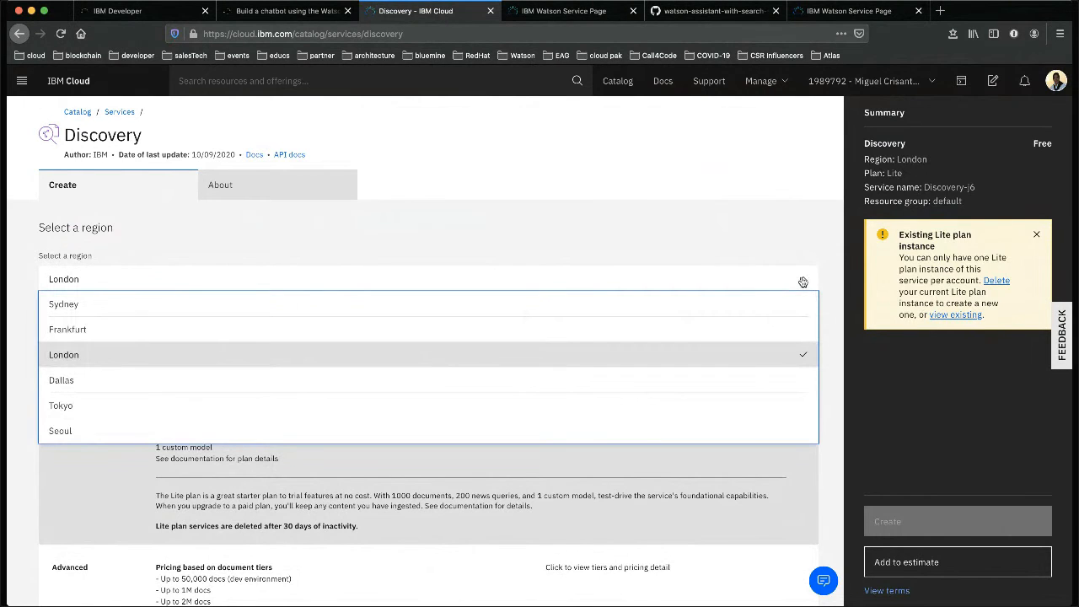
click(743, 329)
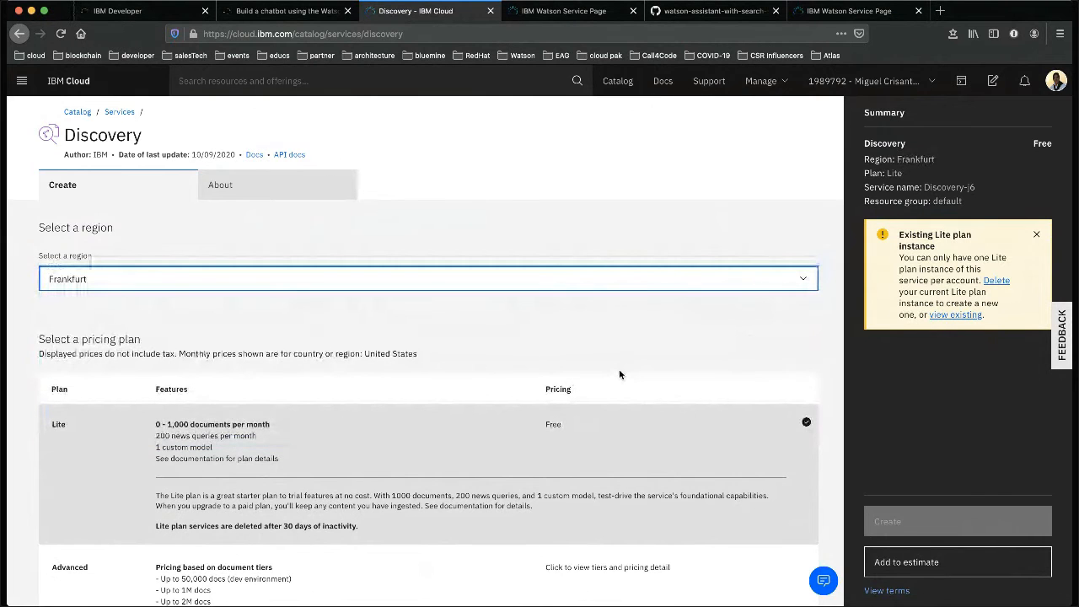
scroll(620, 374, down, 1)
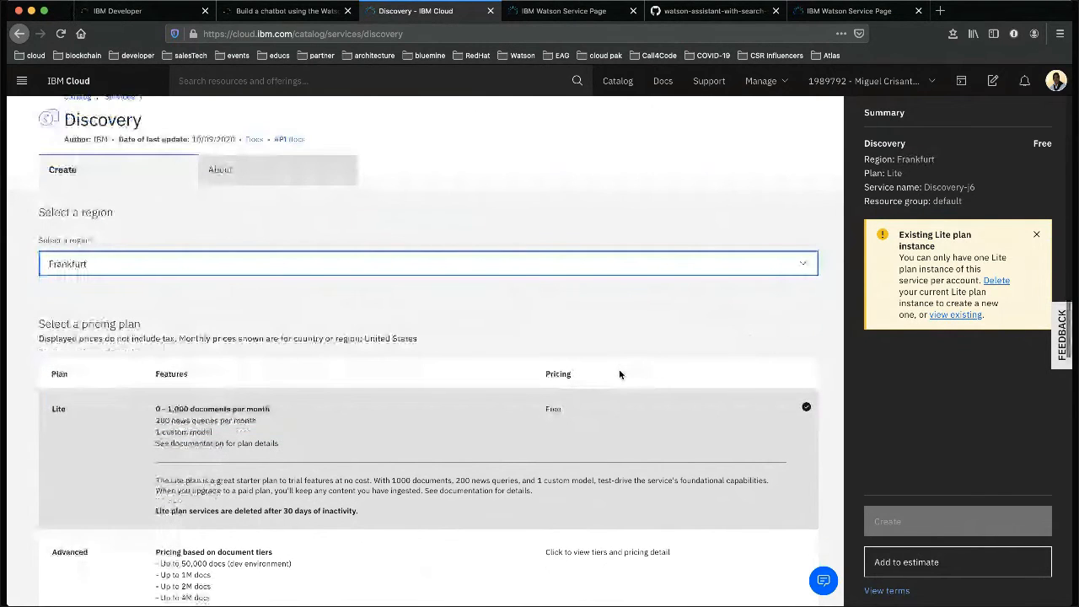
scroll(620, 375, down, 5)
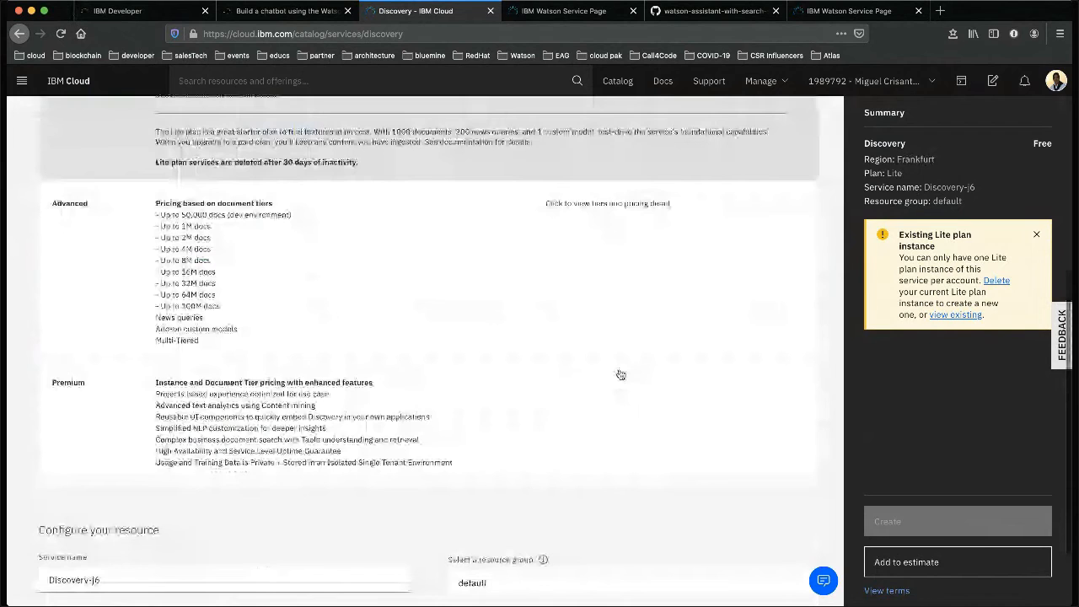
scroll(620, 374, down, 2)
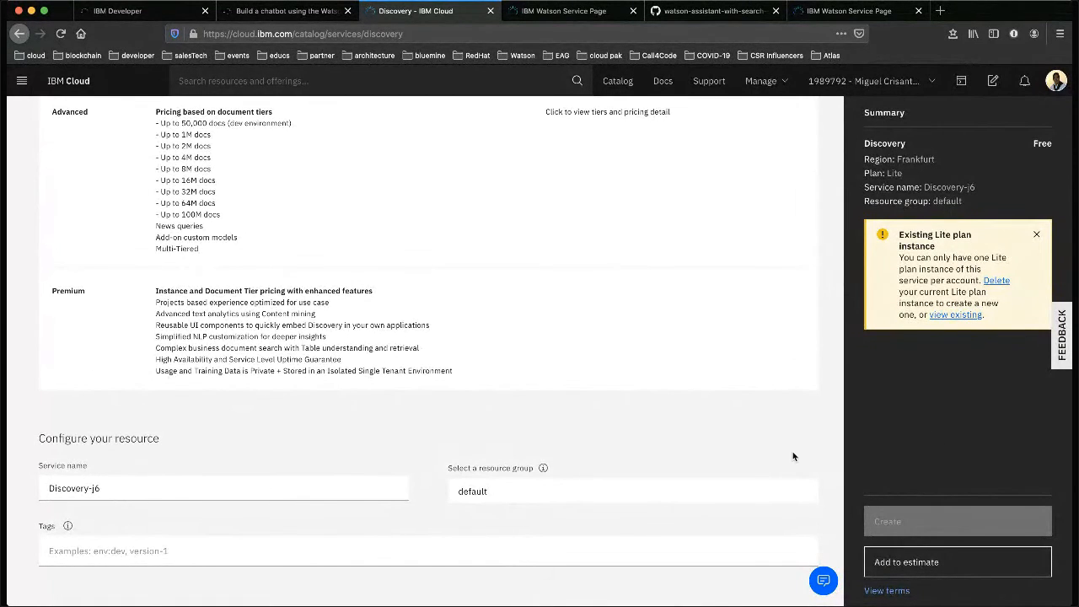
scroll(750, 333, up, 4)
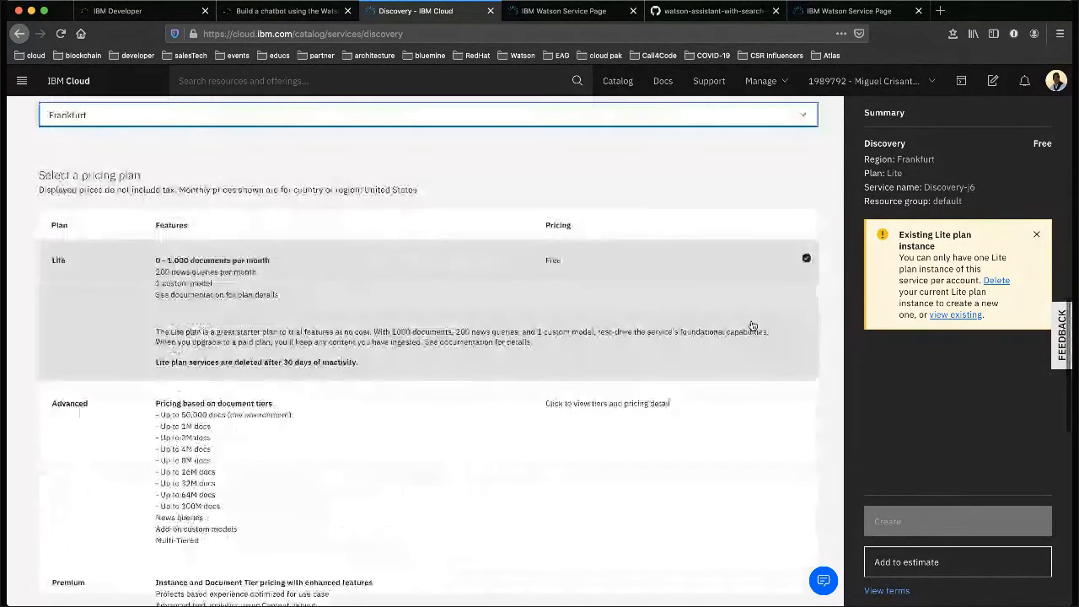
scroll(751, 324, up, 1)
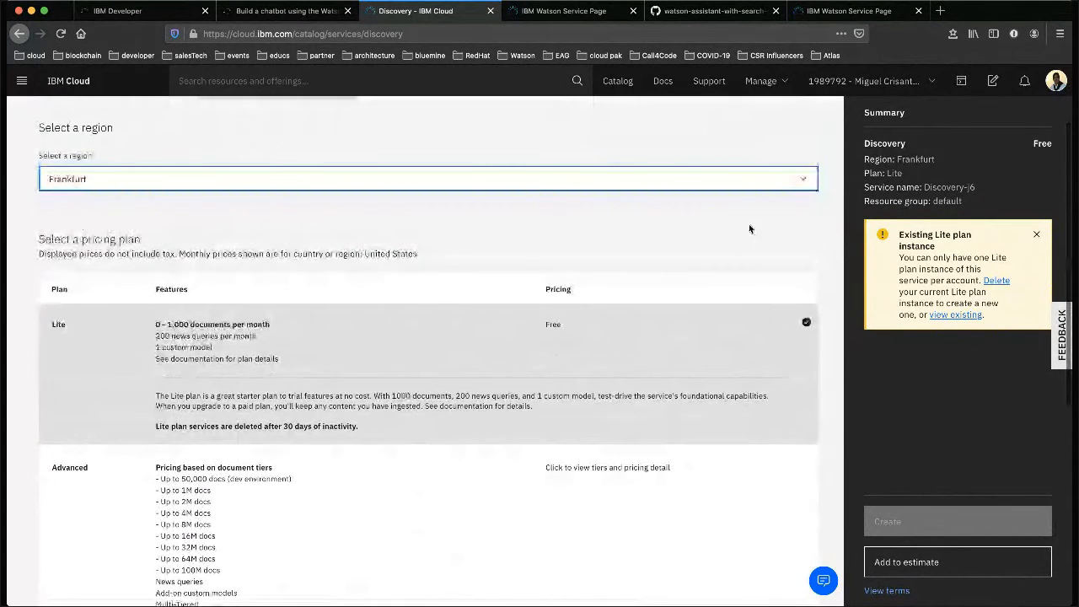
scroll(750, 229, up, 2)
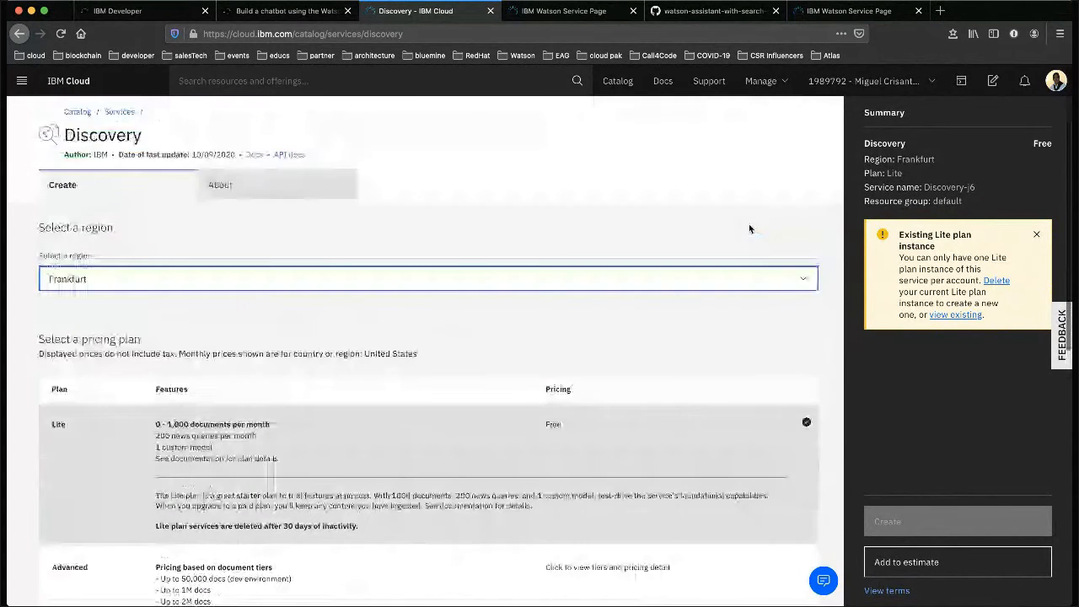
click(1037, 234)
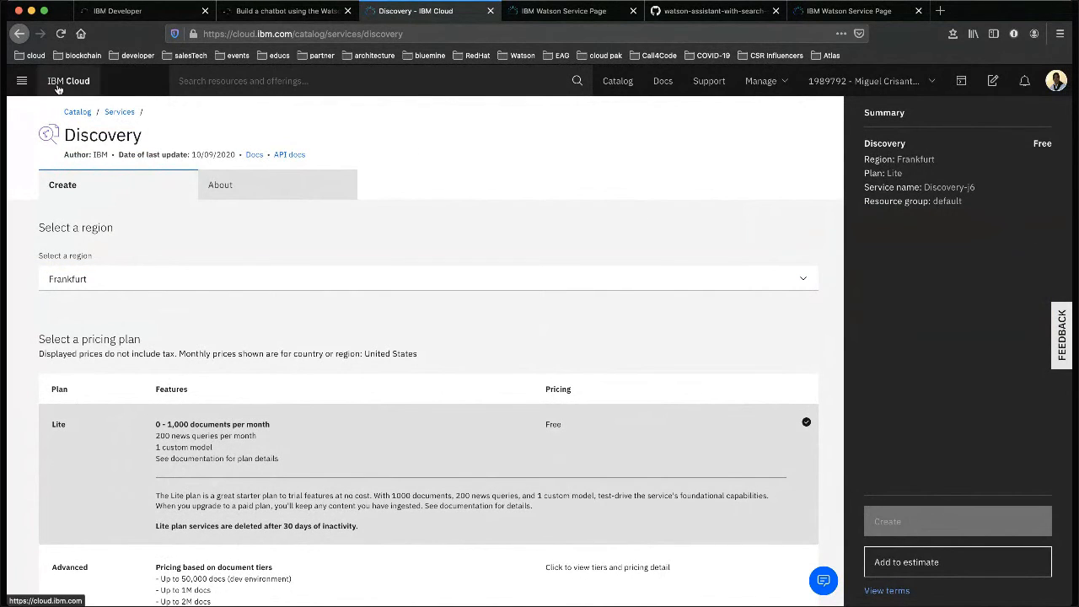
- Leave the Discovery creation page and open the existing Discovery4Skill service from the resource list
click(18, 36)
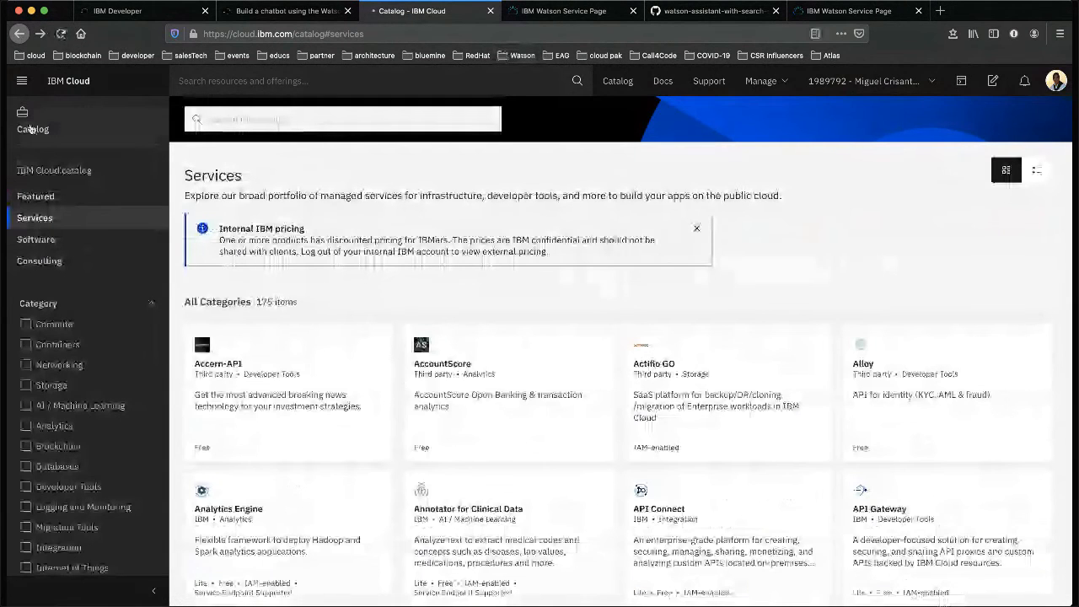
click(22, 80)
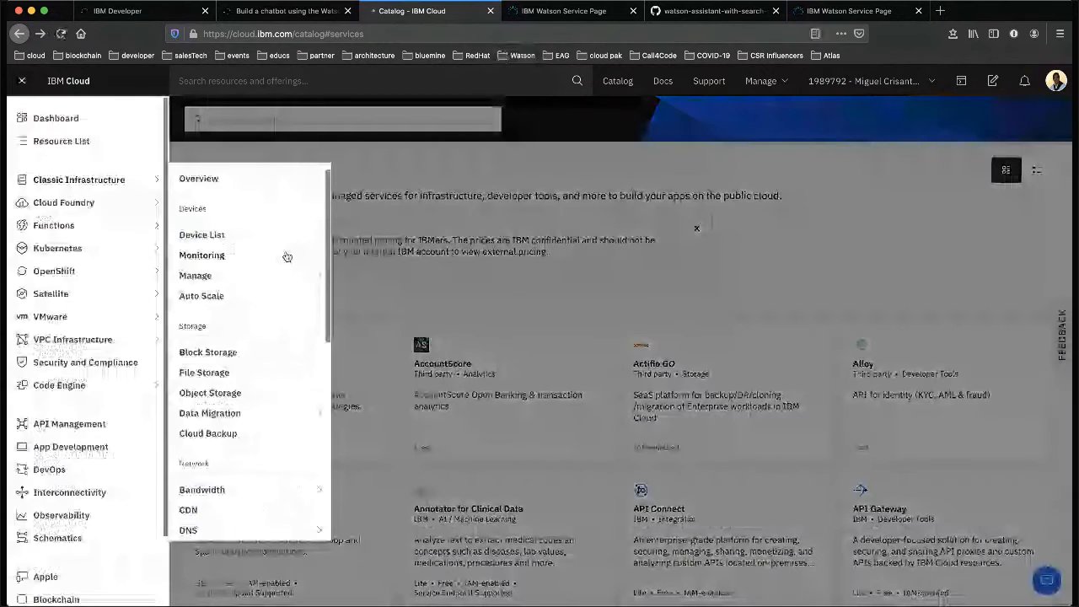
click(69, 149)
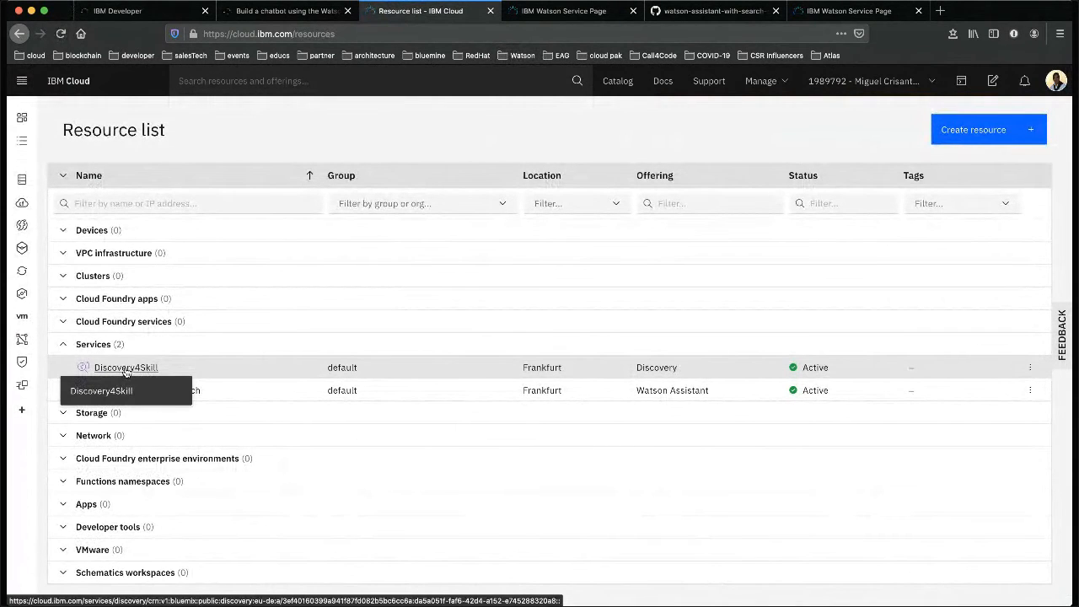
click(125, 369)
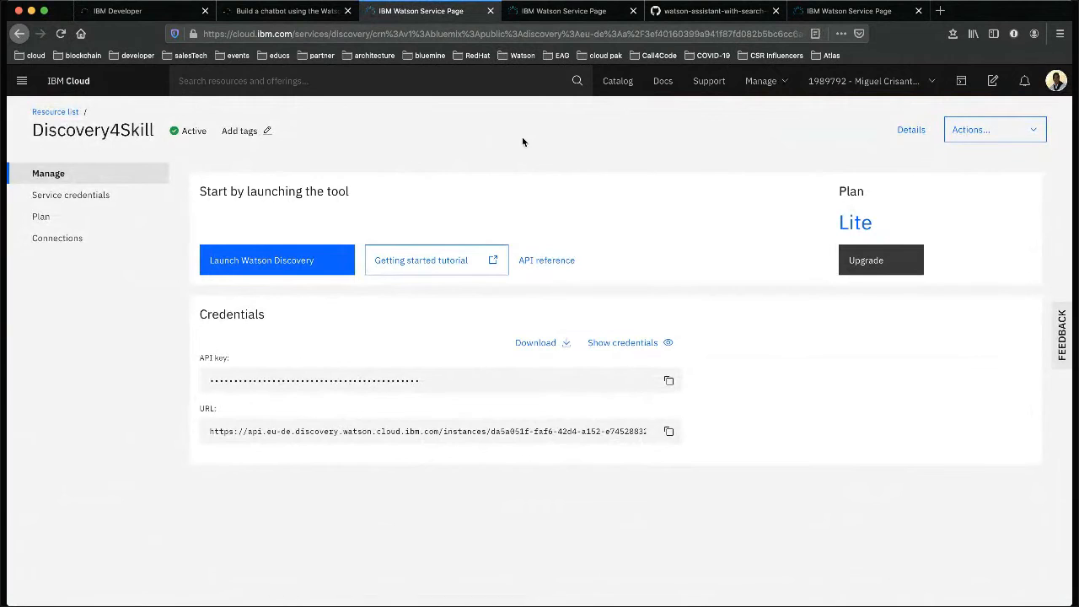
- Close the duplicate Discovery4Skill browser page and launch Watson Discovery from the service's Manage page
click(562, 10)
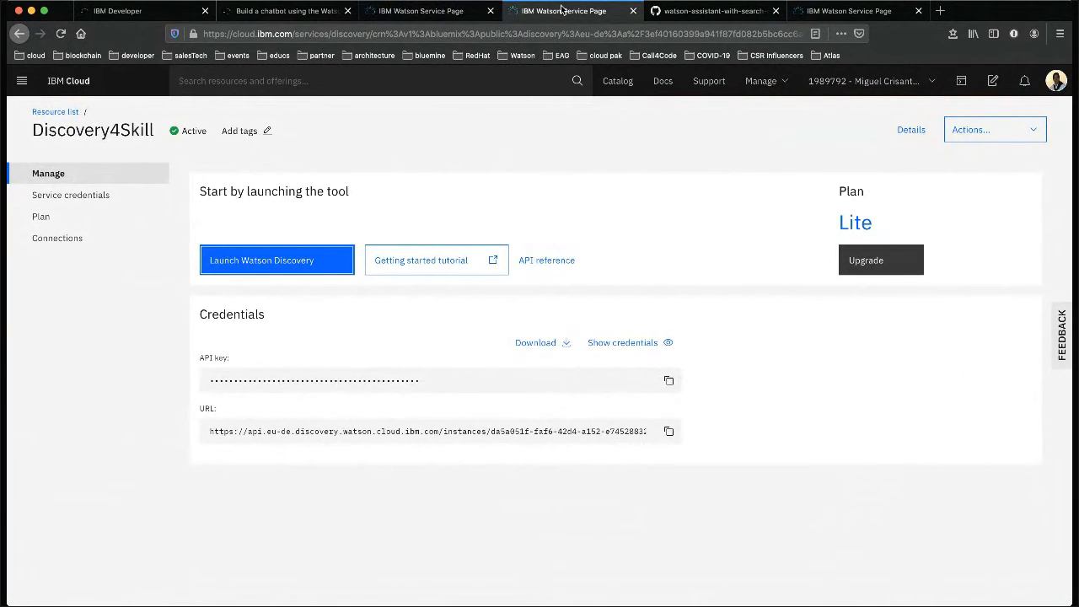
click(443, 12)
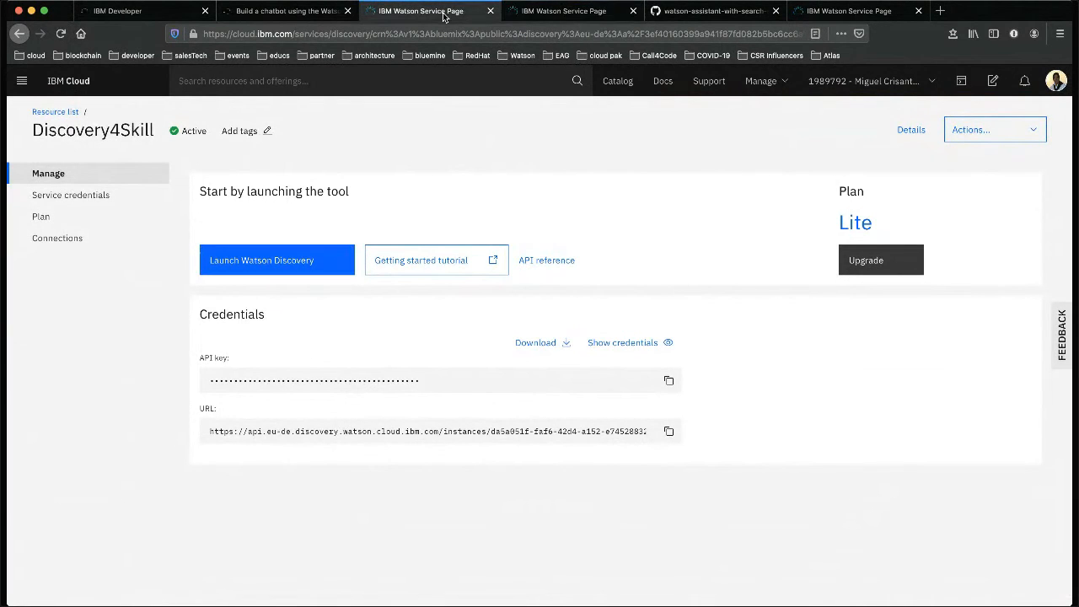
click(633, 11)
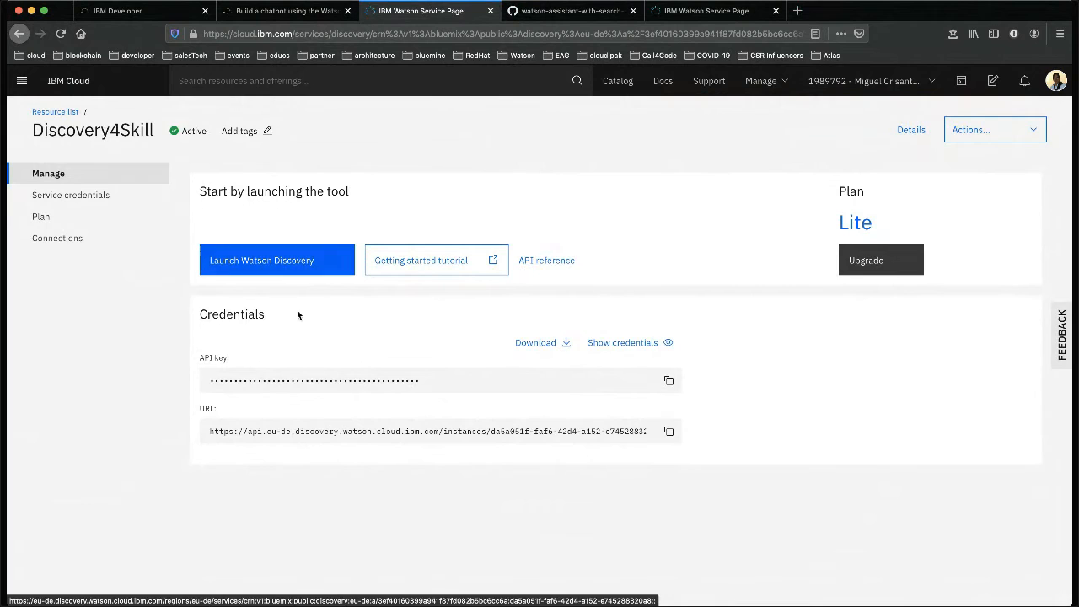
click(304, 267)
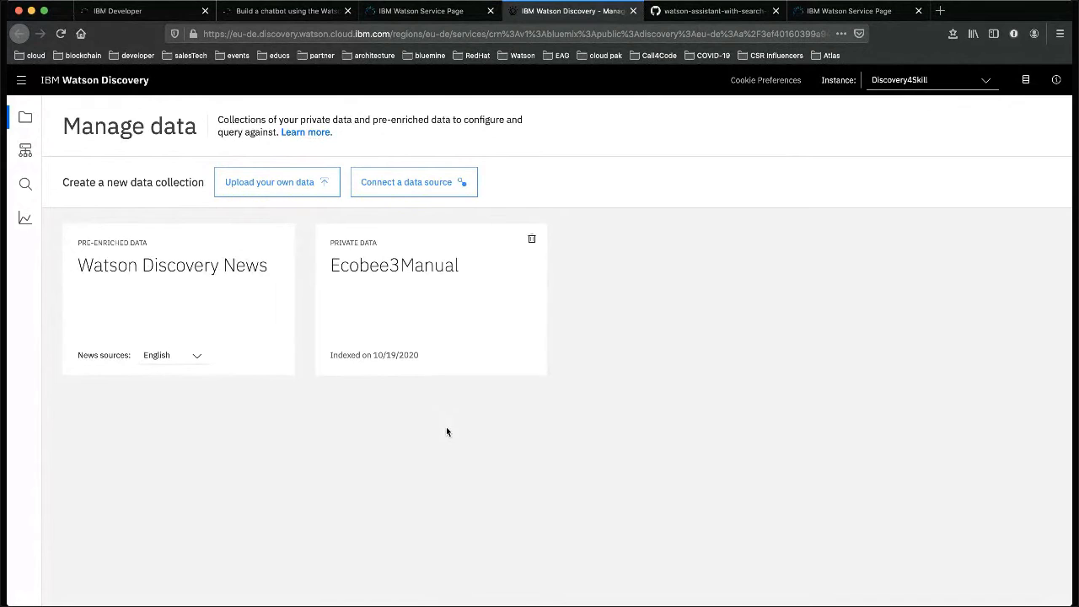
- Create an English data collection named Pioneer Manual for own data and upload DJM-750MK2_manual_EN.pdf to it
click(320, 186)
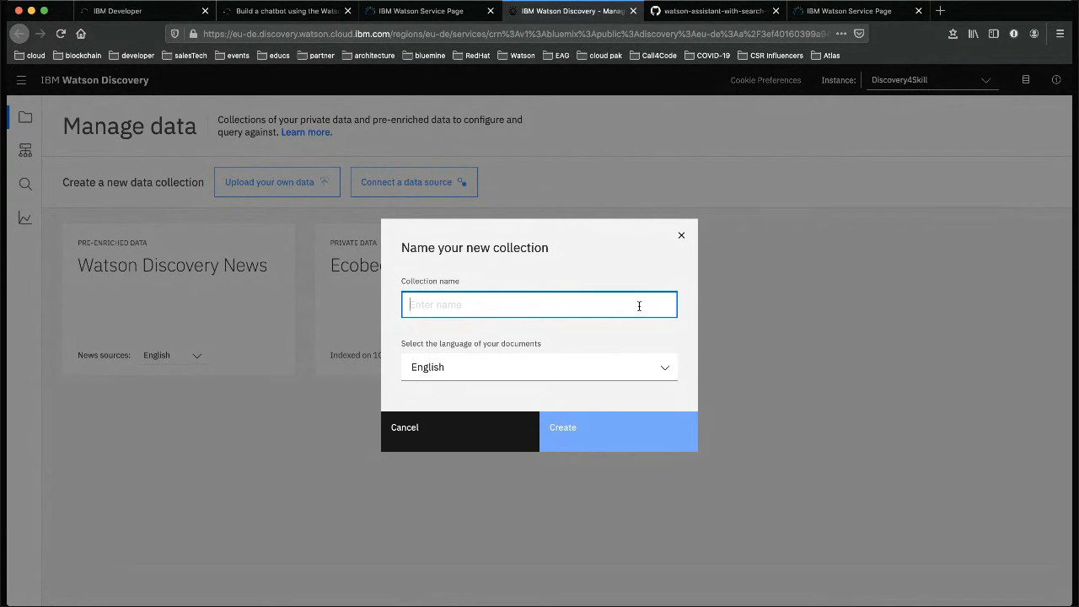
text(Pioneer)
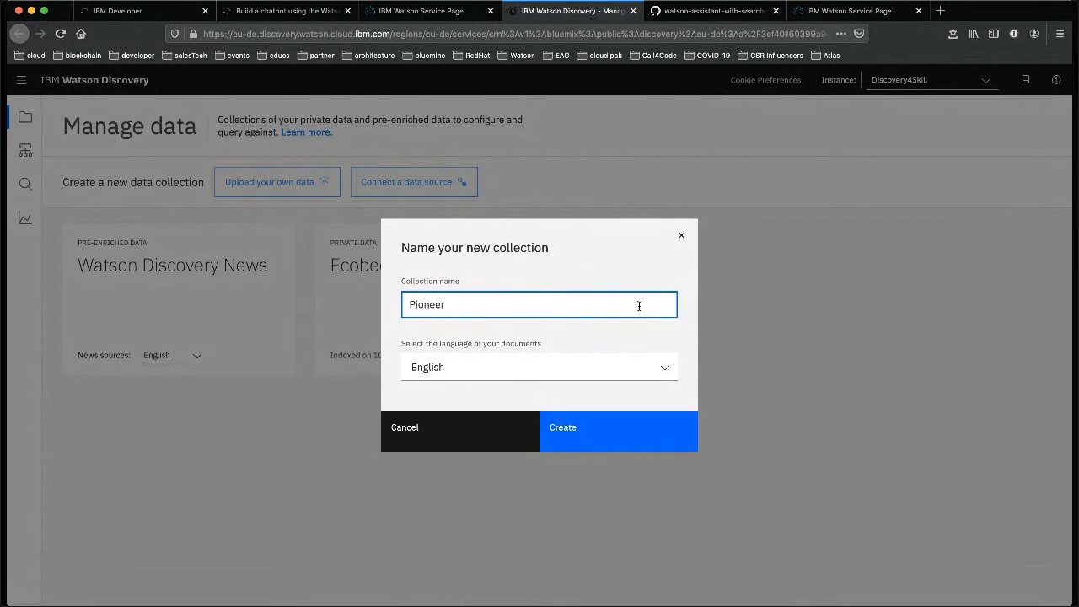
text( Manual)
click(635, 437)
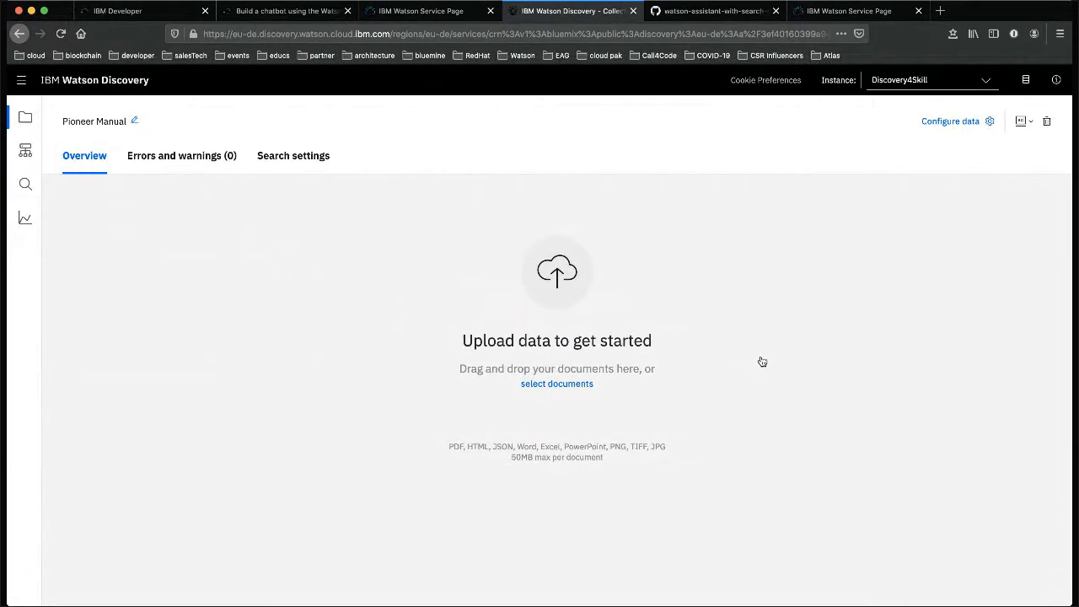
click(567, 387)
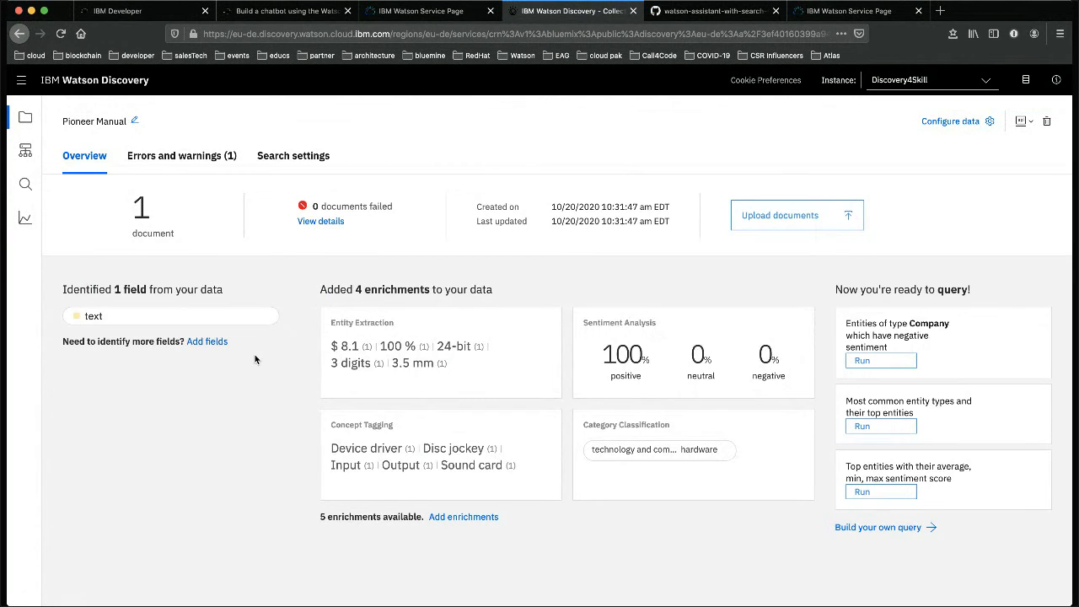
- Check the Pioneer Manual collection's errors and warnings, and open its data configuration with the field label tip dismissed
click(200, 166)
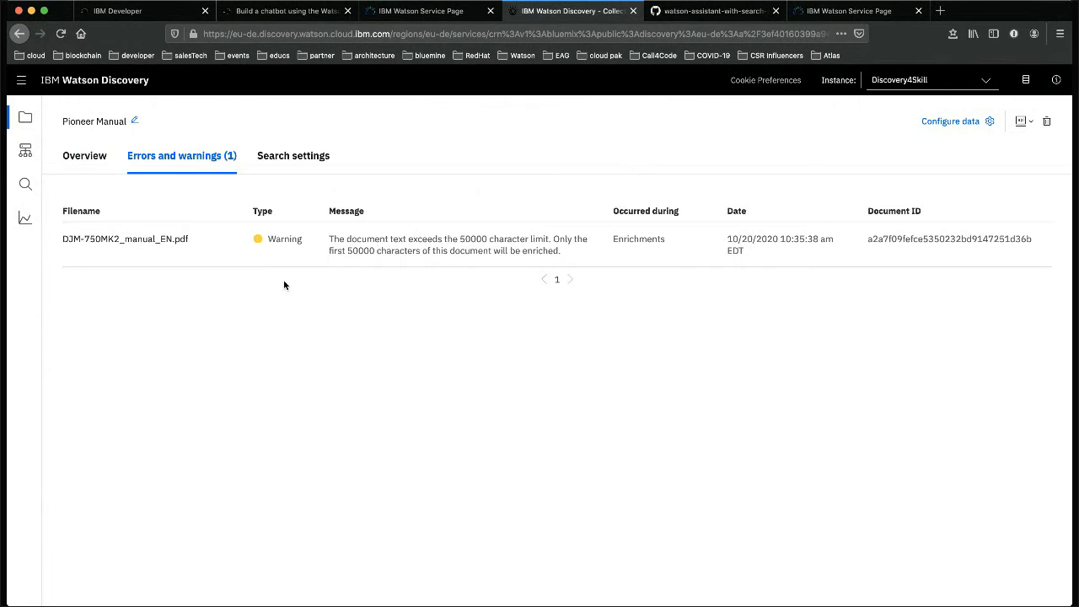
click(78, 159)
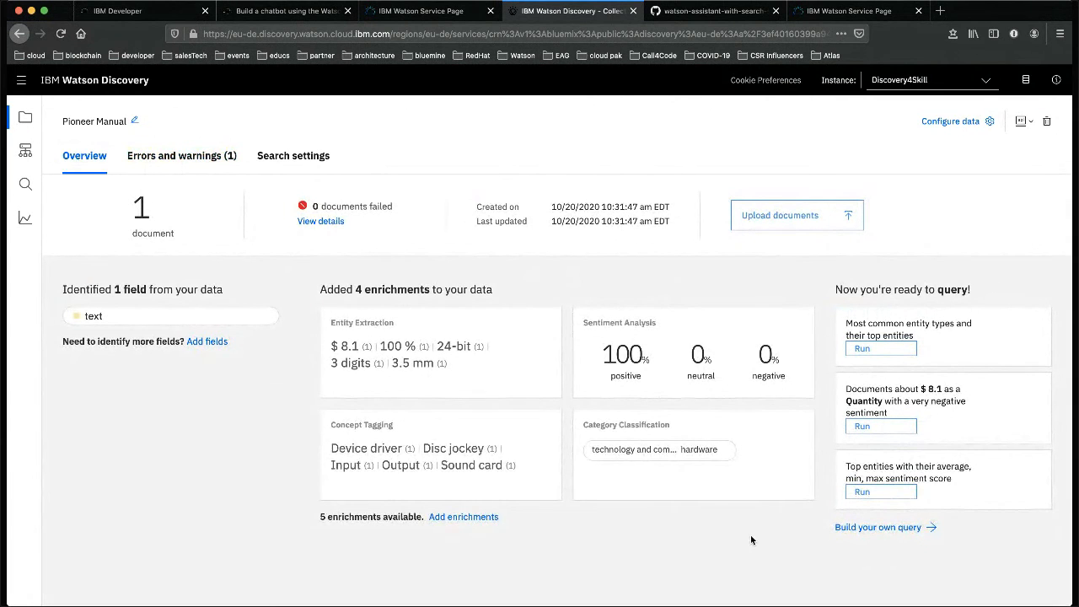
click(956, 123)
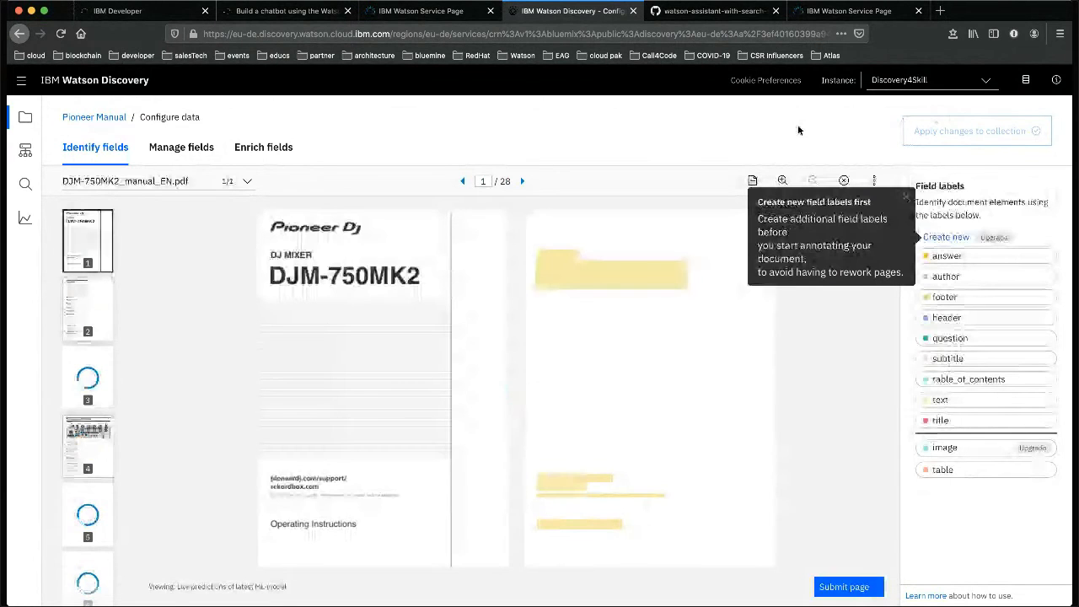
click(905, 198)
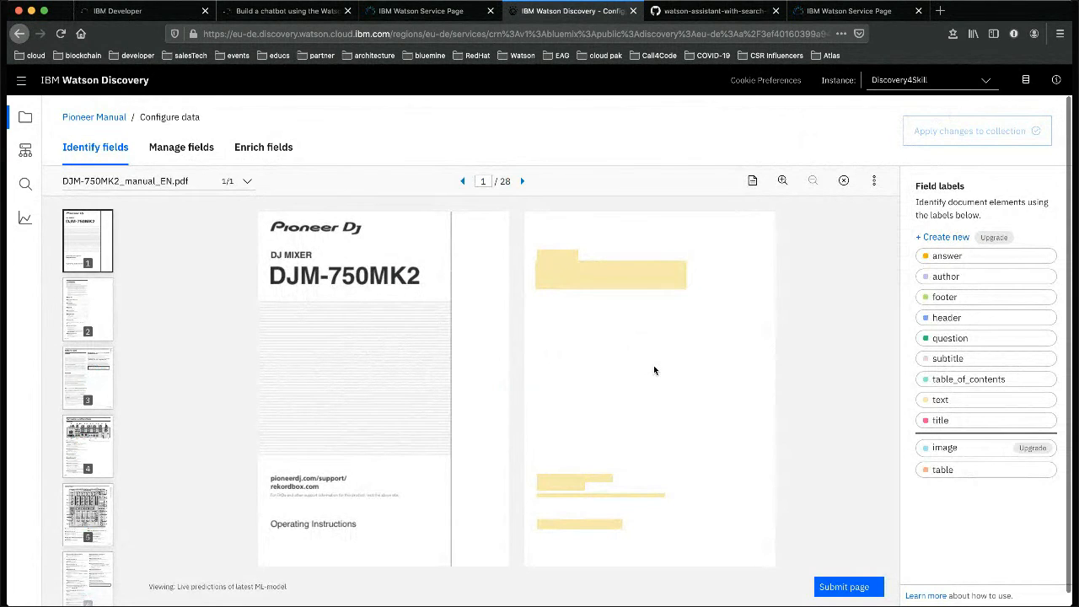
- On page 1, label DJ MIXER and DJM-750MK2 as title and Operating Instructions as subtitle, and submit the page
click(937, 421)
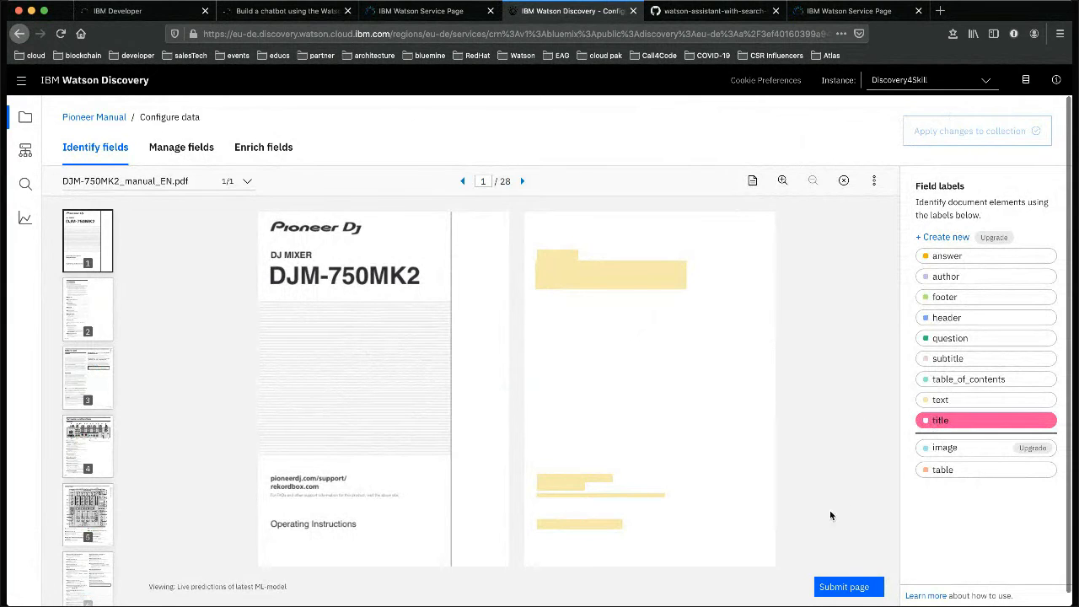
click(596, 275)
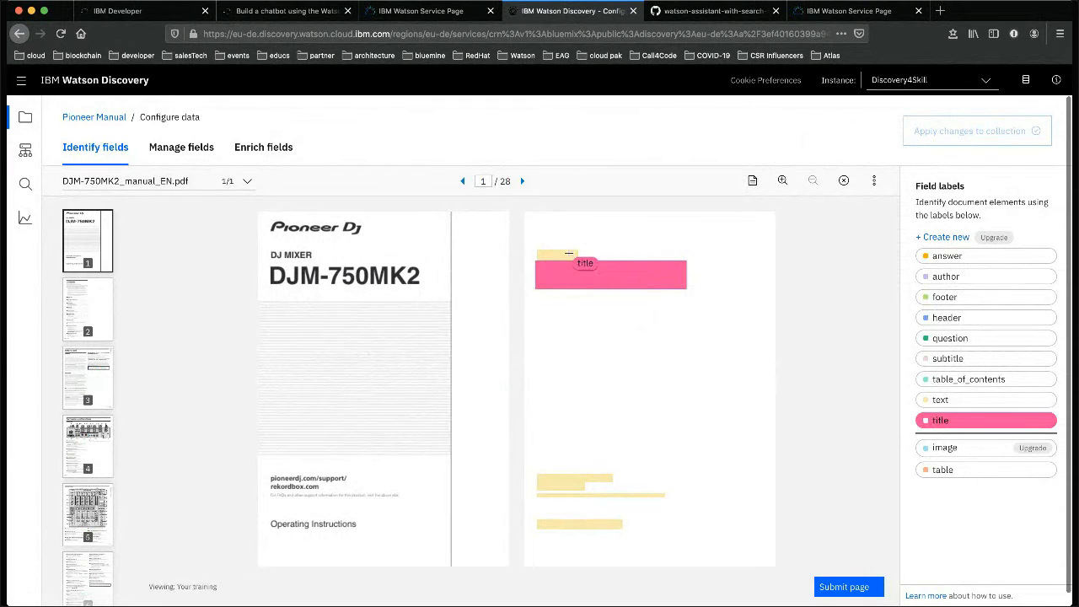
click(565, 255)
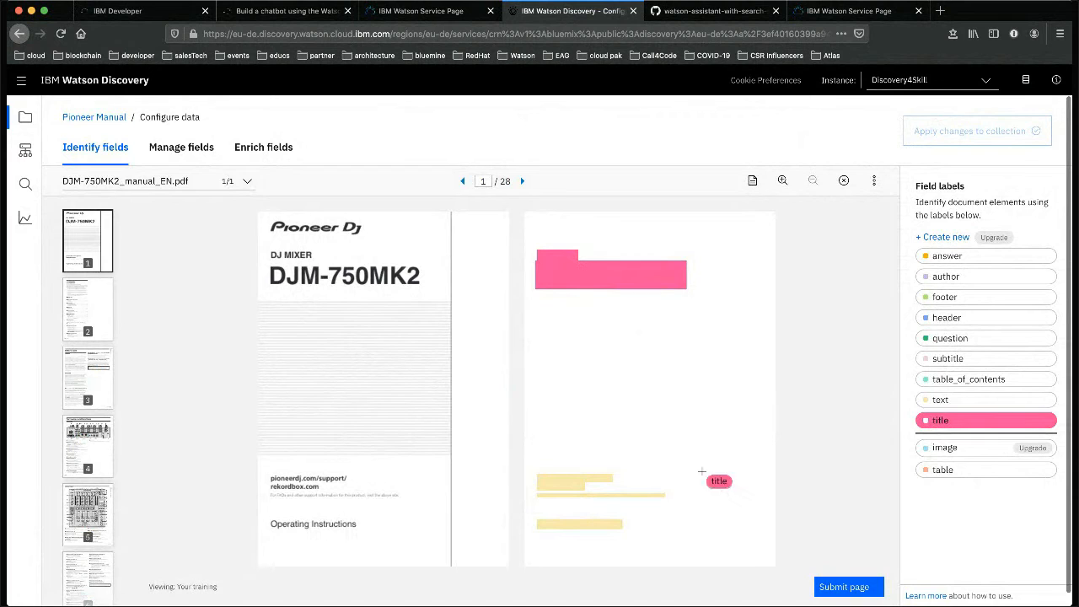
click(957, 359)
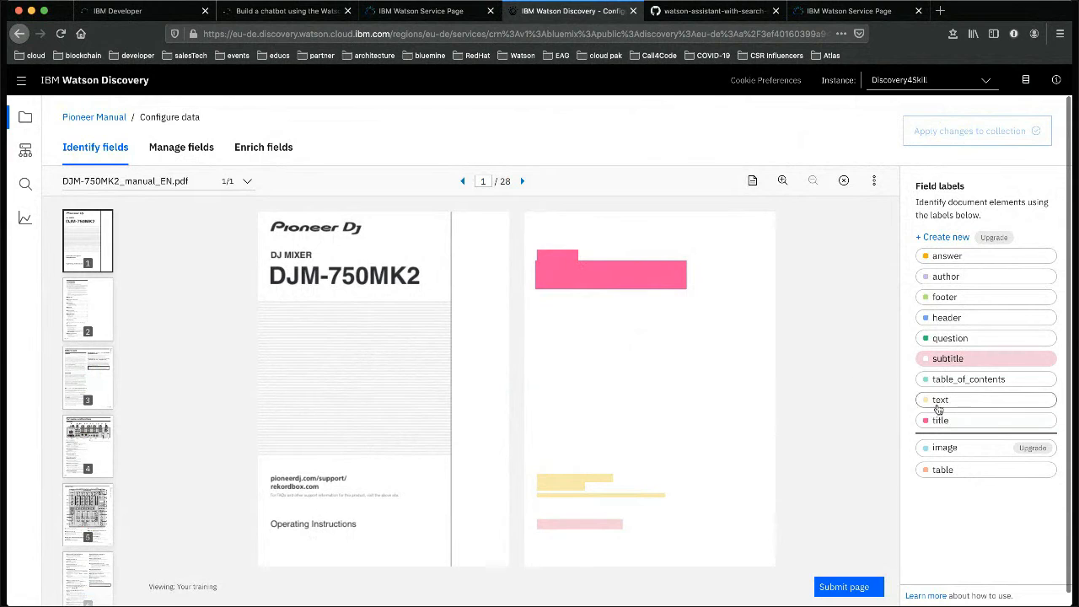
click(846, 588)
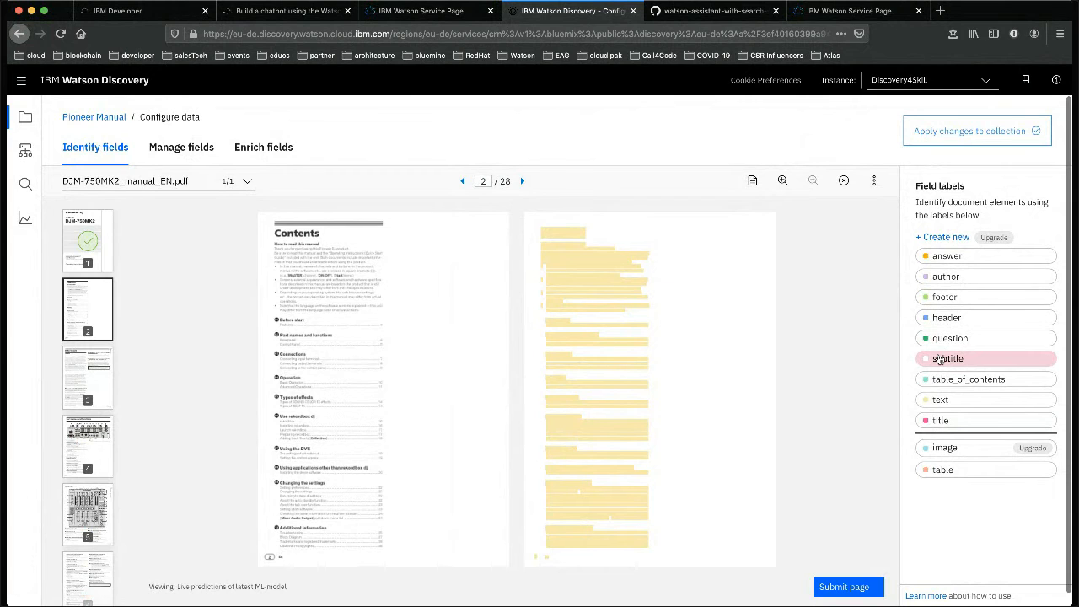
- On page 2, label the Contents heading as subtitle and the page number as footer, and submit the page
click(555, 232)
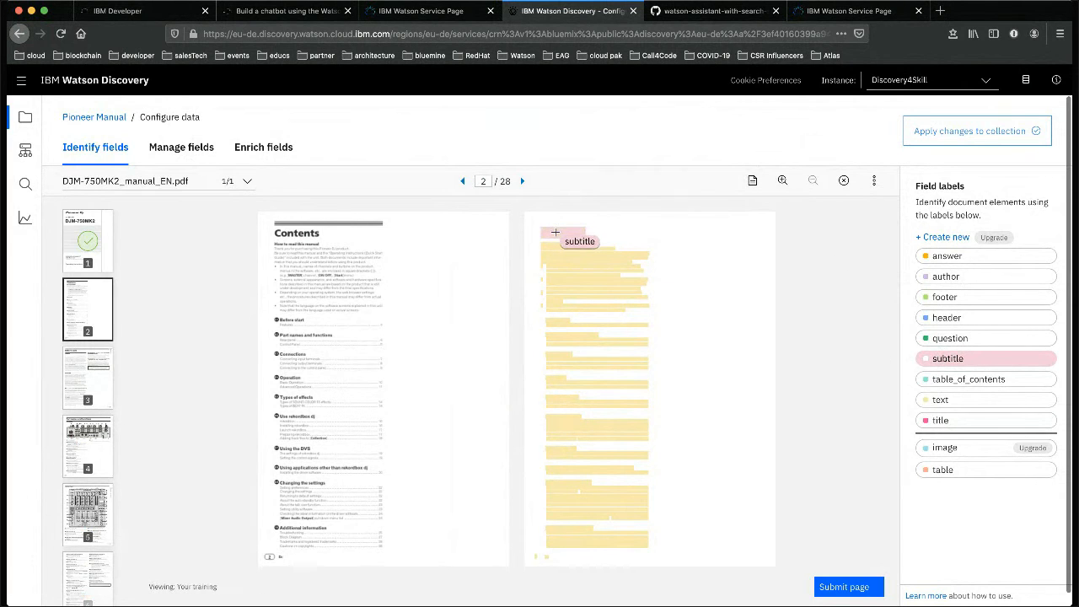
click(934, 297)
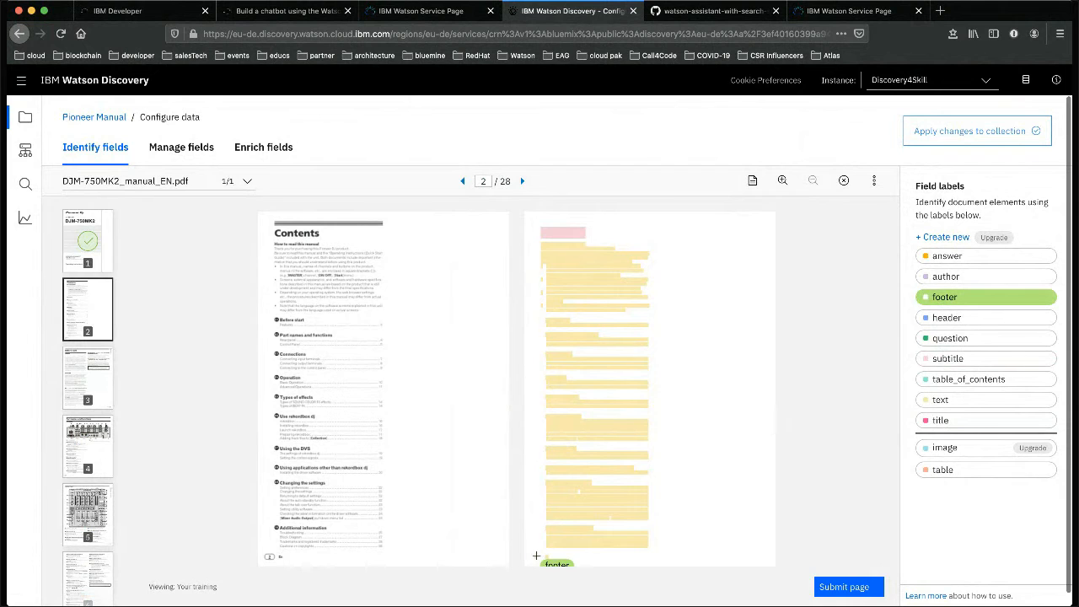
click(536, 556)
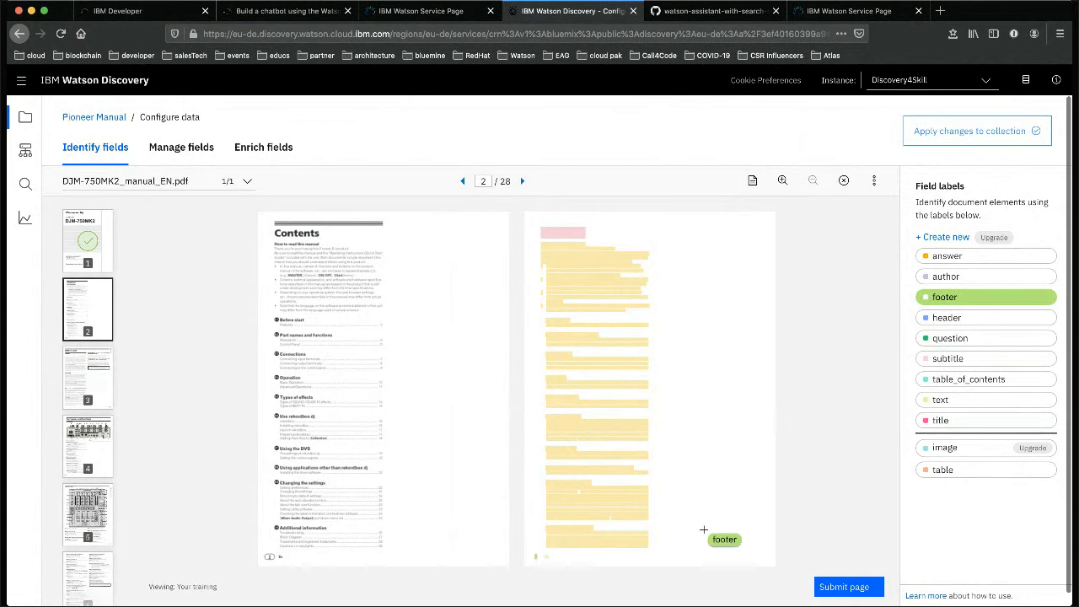
click(847, 587)
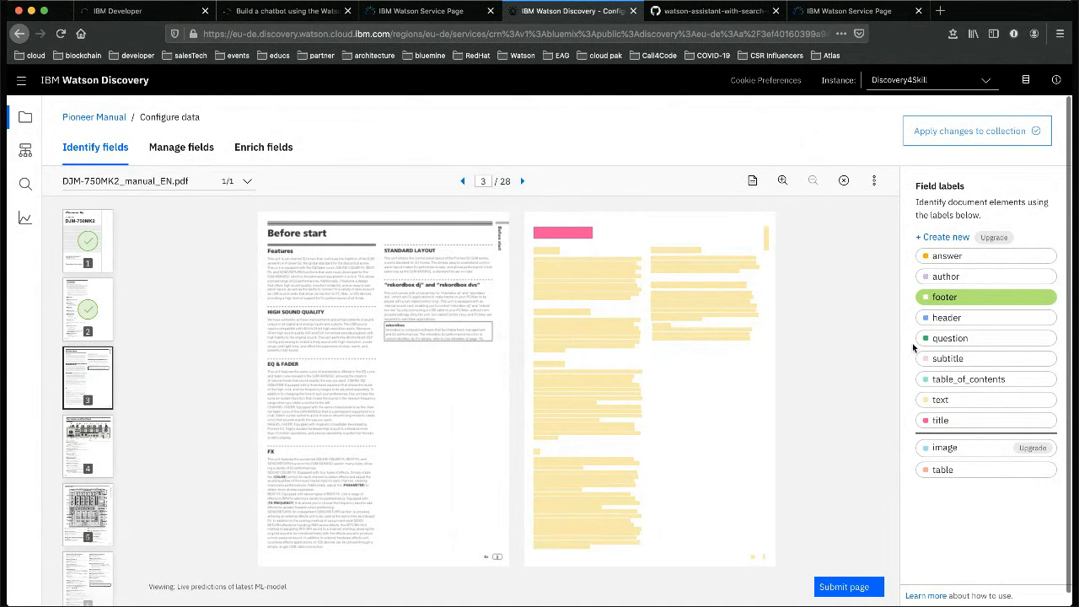
- On page 3, label Features, STANDARD LAYOUT, "rekordbox dj" and "rekordbox dvs", HIGH SOUND QUALITY, EQ & FADER and FX as subtitle
click(948, 358)
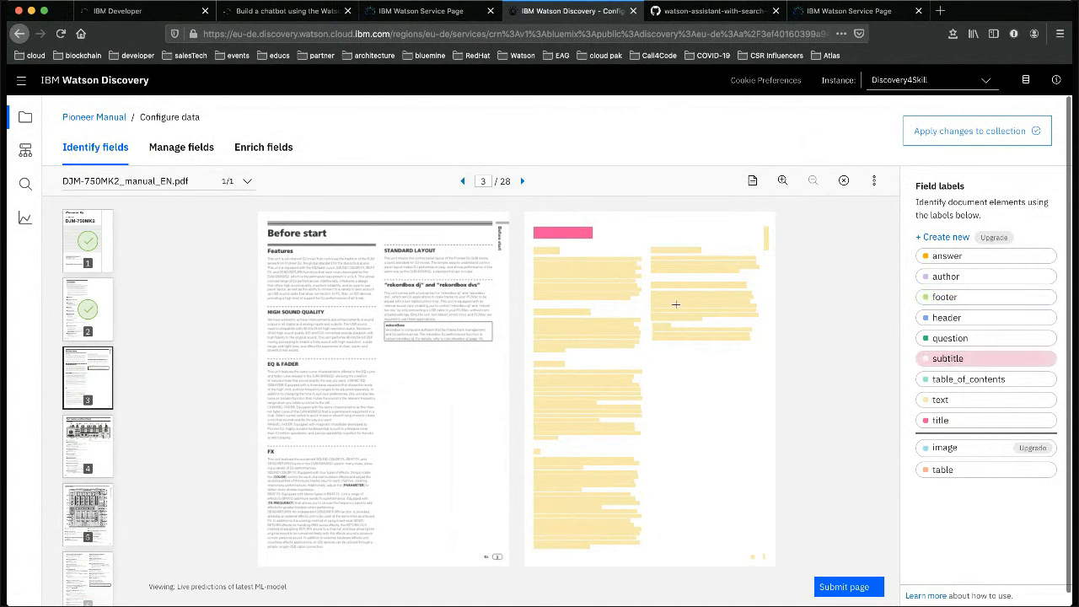
click(556, 251)
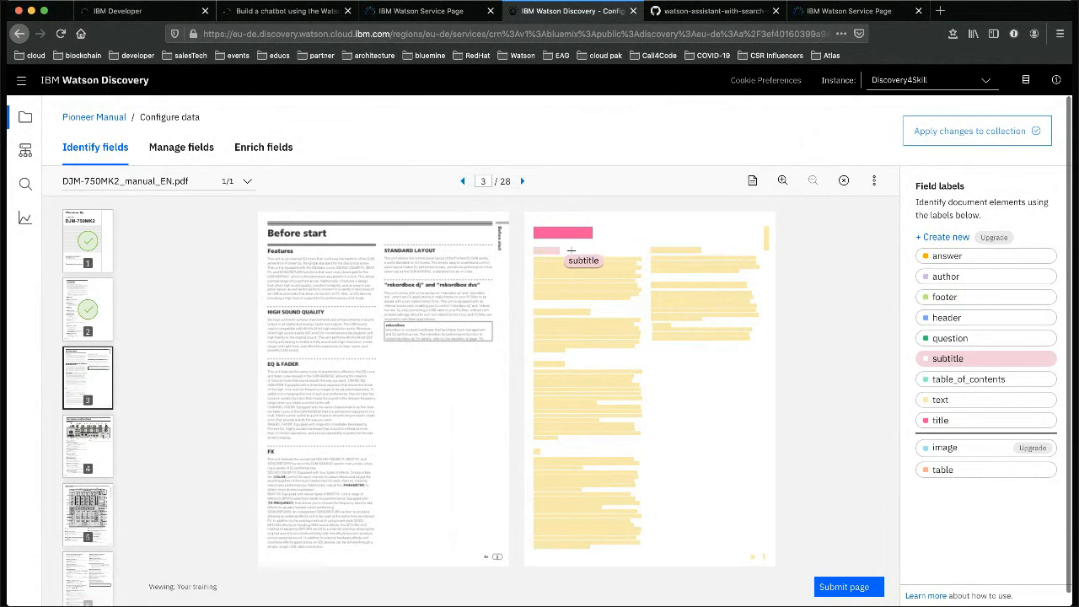
click(687, 250)
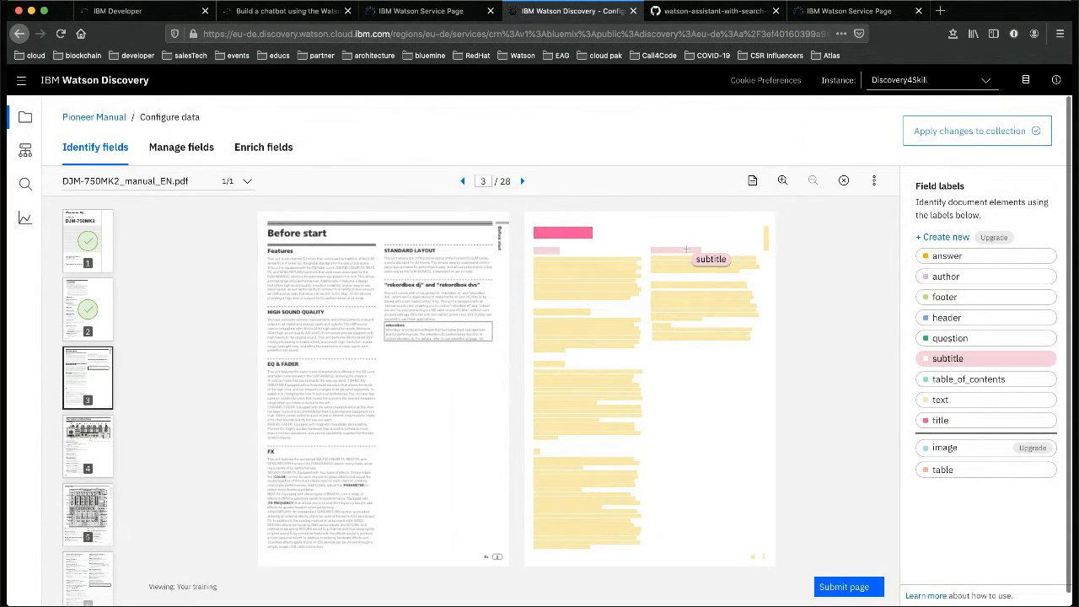
click(700, 285)
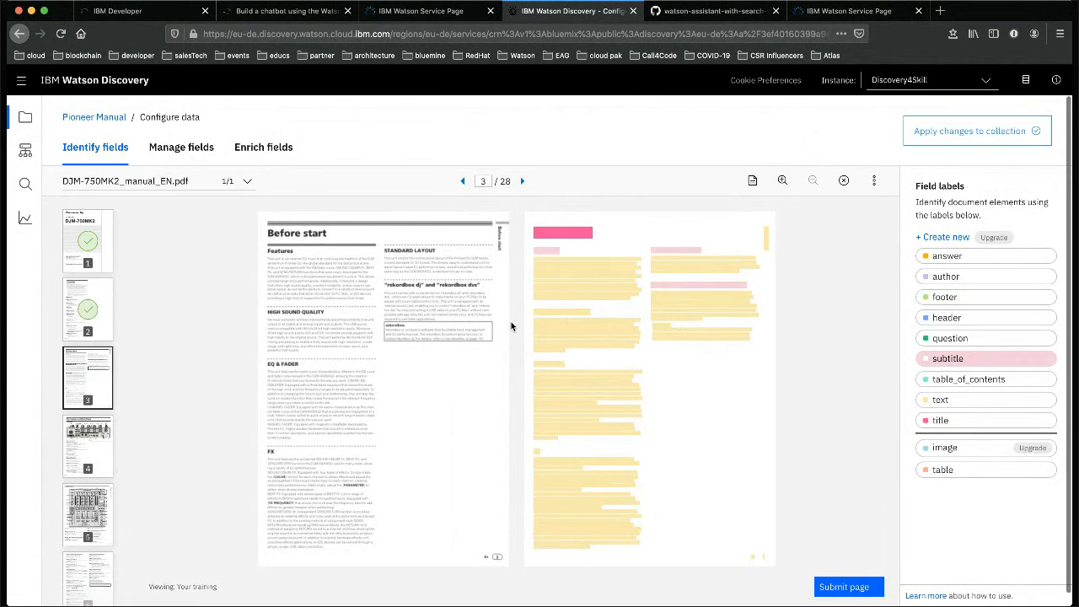
click(546, 312)
click(550, 364)
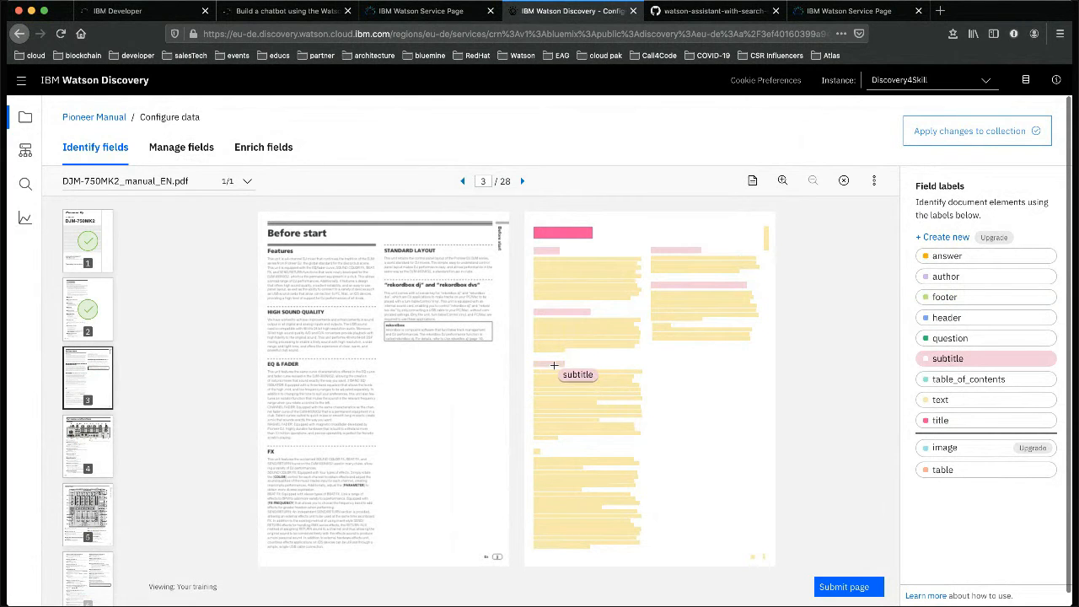
click(536, 450)
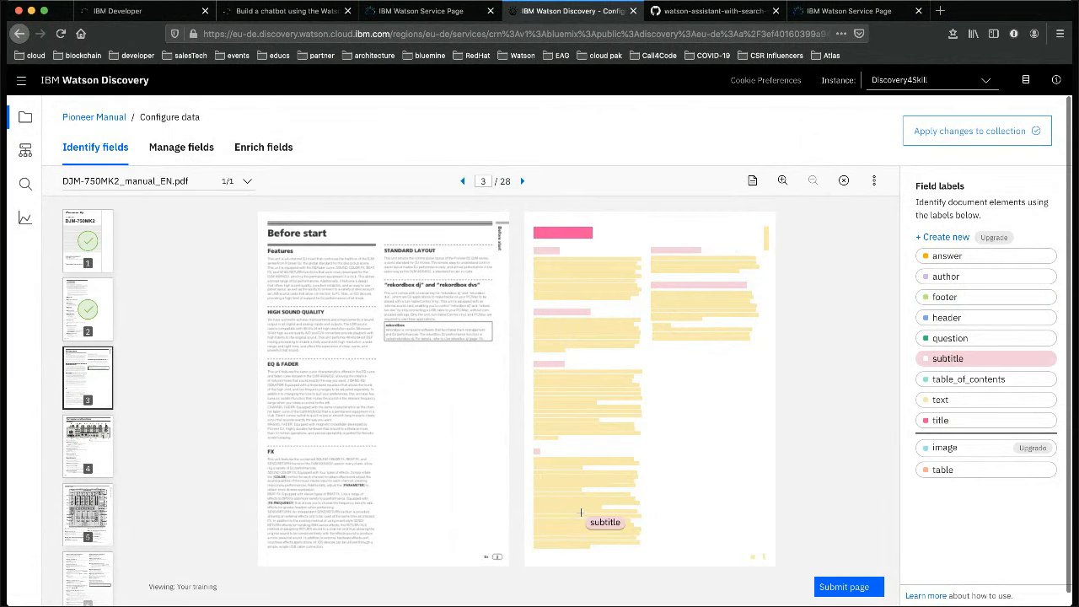
- Label page 3's page number as footer and submit the page, and submit page 4 with its predicted labels
click(945, 299)
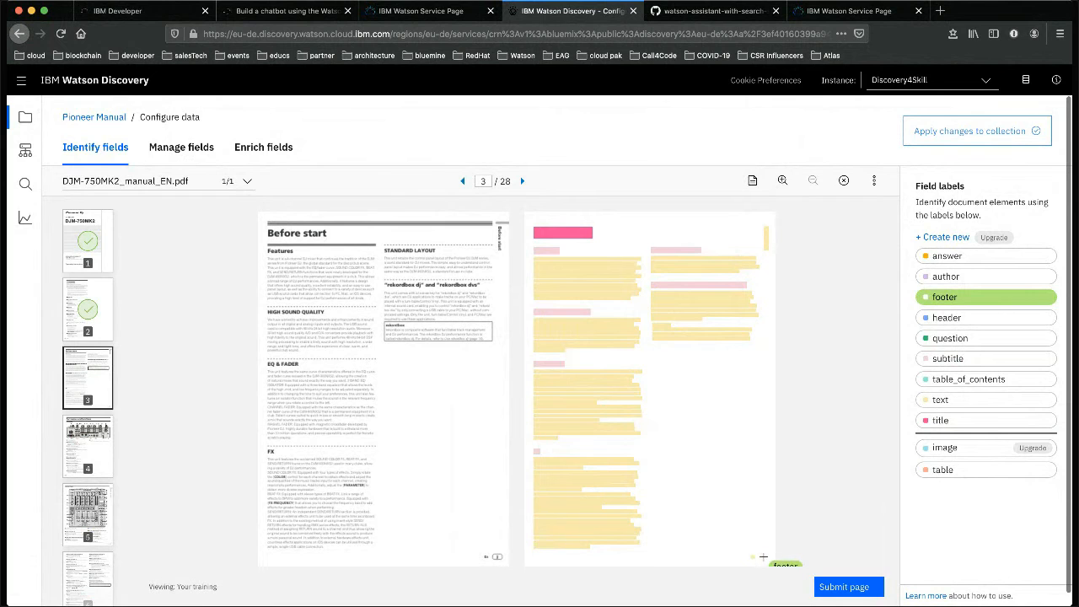
click(763, 557)
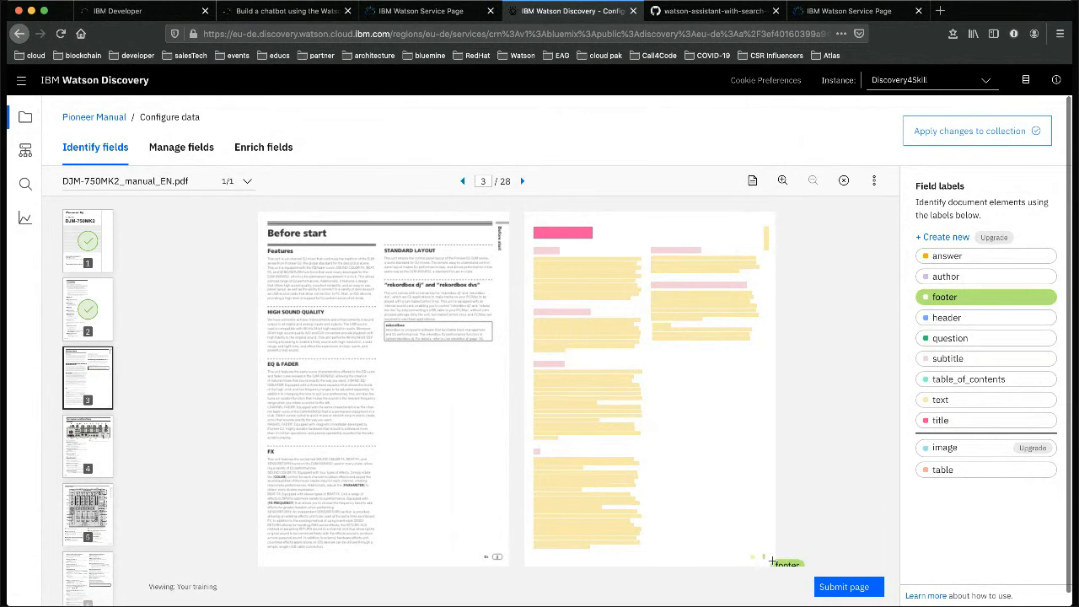
click(846, 589)
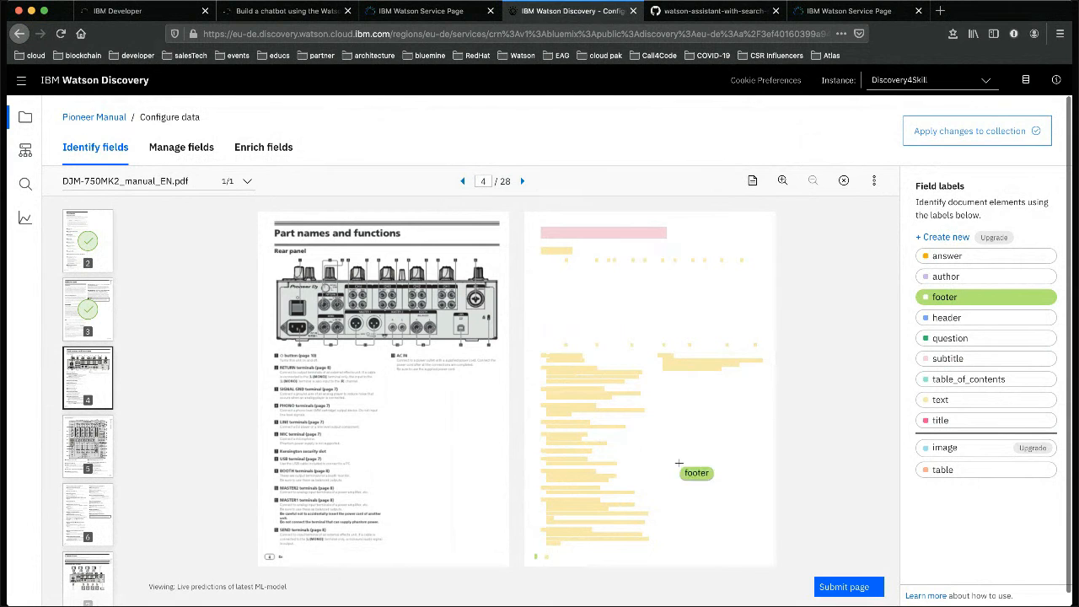
click(849, 592)
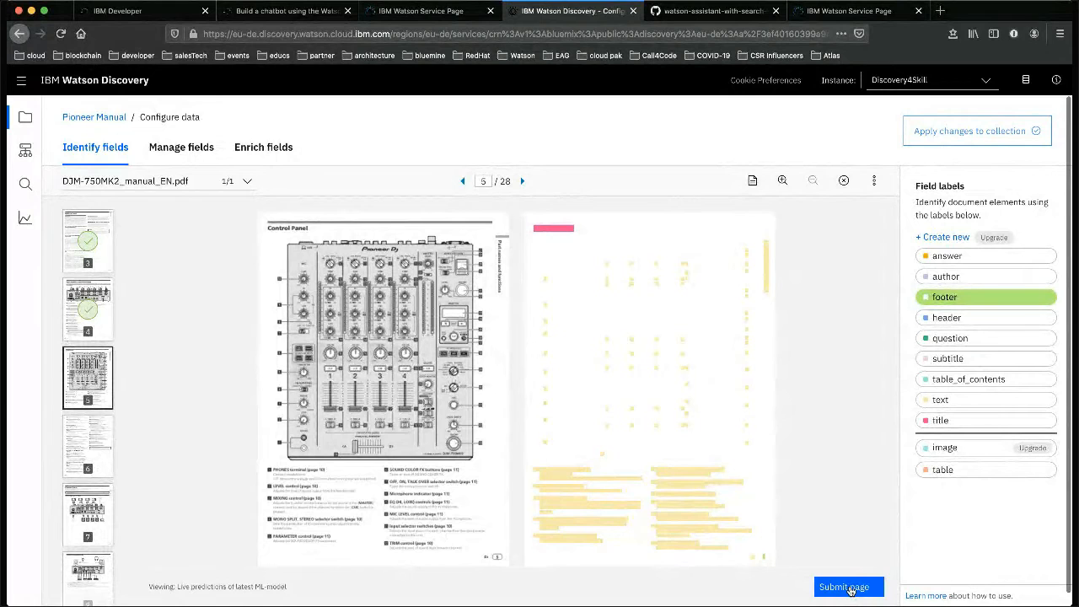
- On page 5, relabel the Control Panel heading as subtitle and submit the page
click(967, 357)
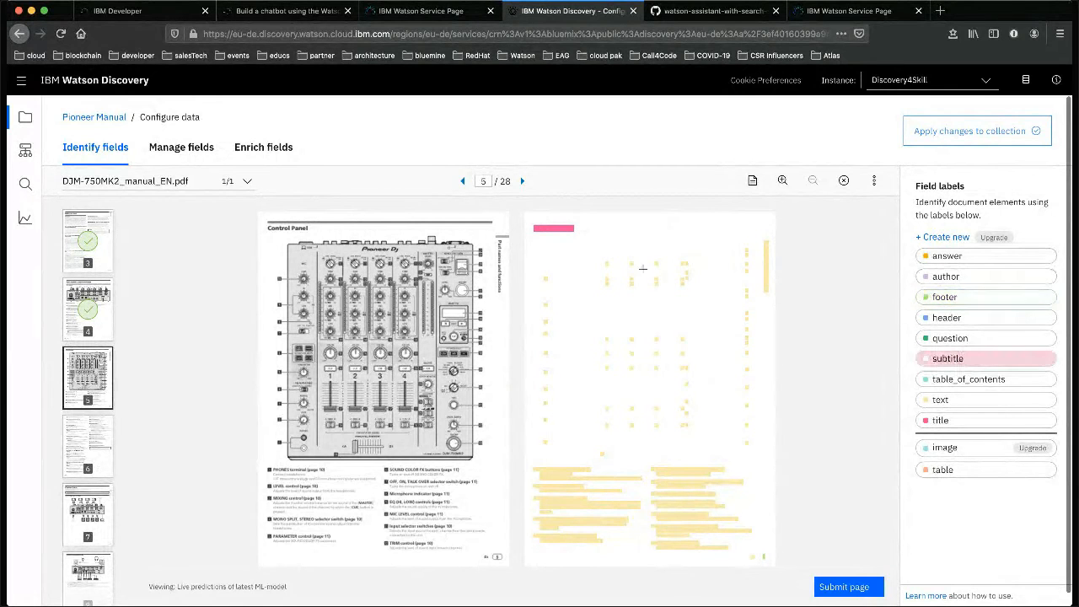
click(554, 229)
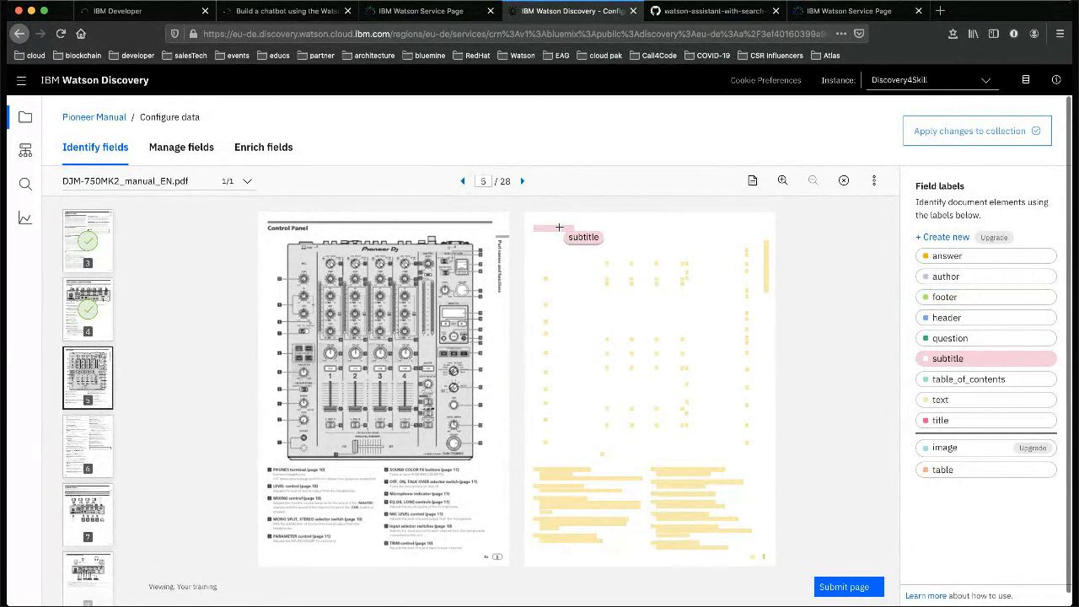
click(839, 588)
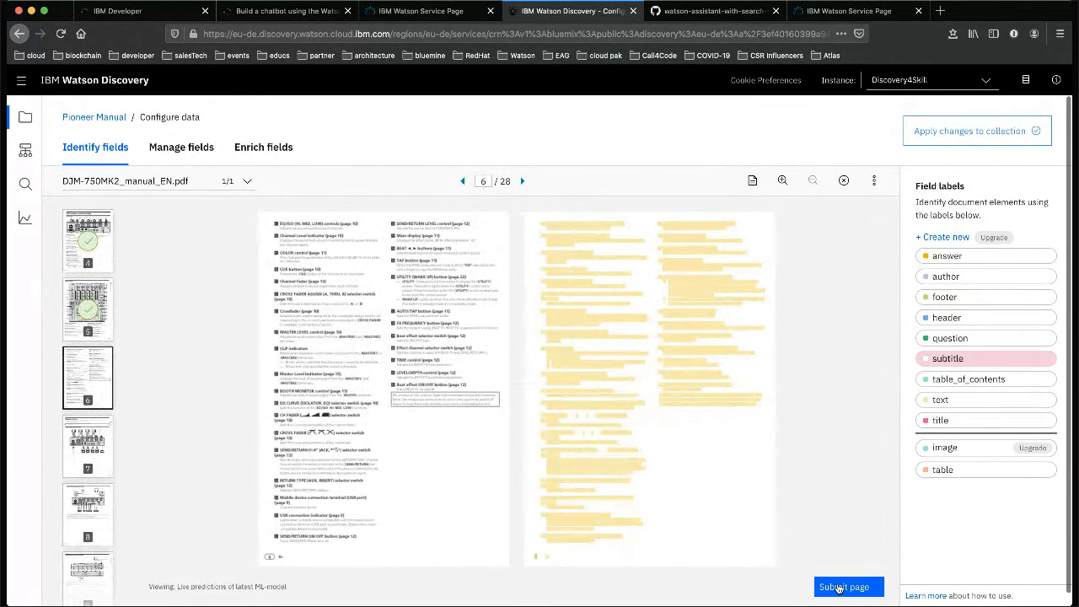
- Submit pages 6 through 21 of the manual one by one with their predicted field labels
click(839, 588)
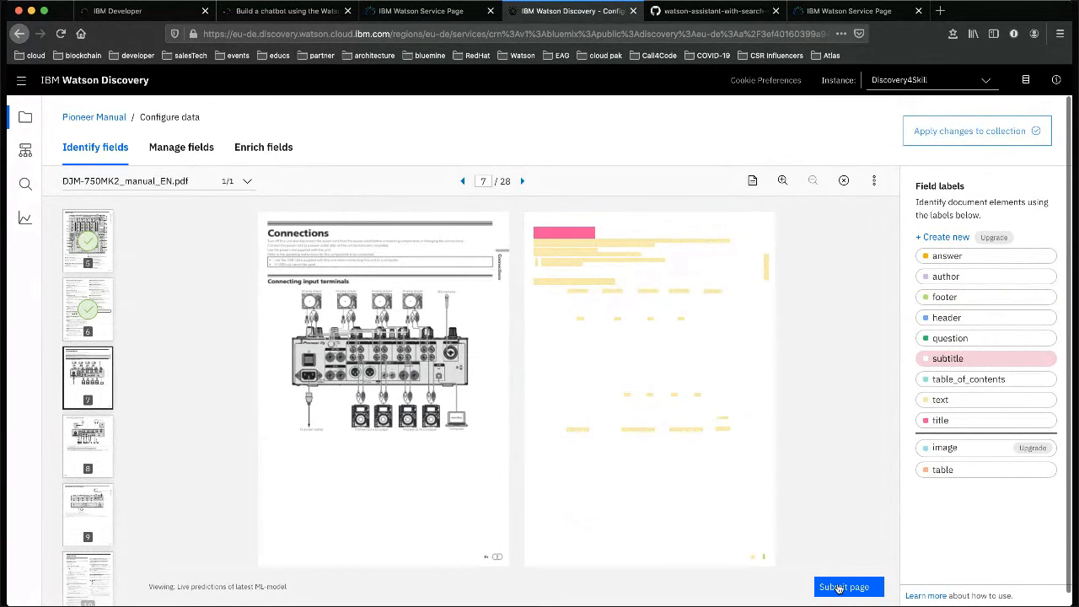
click(839, 587)
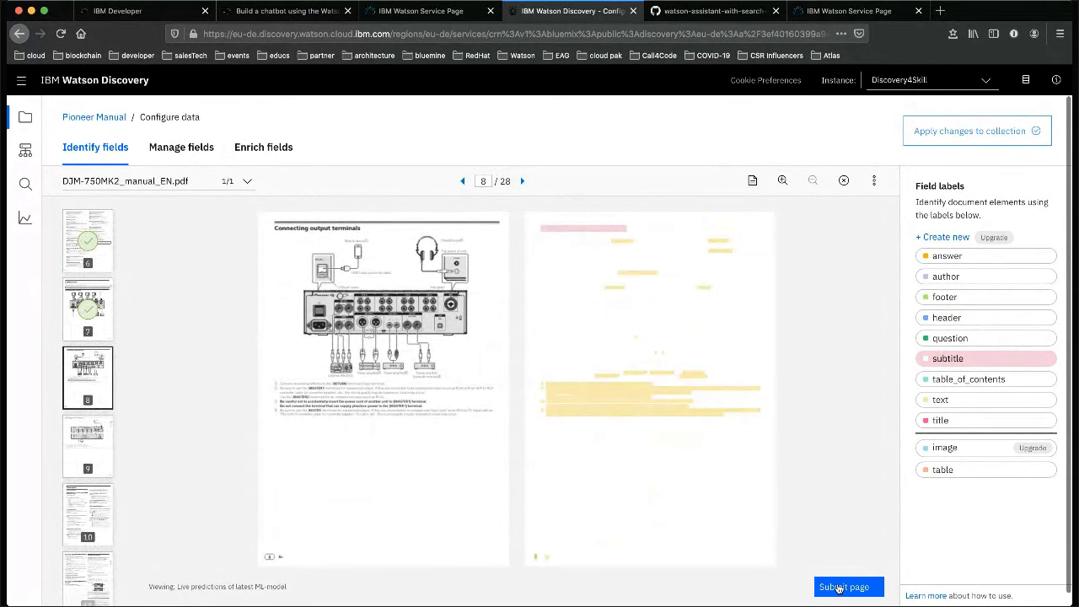
click(839, 588)
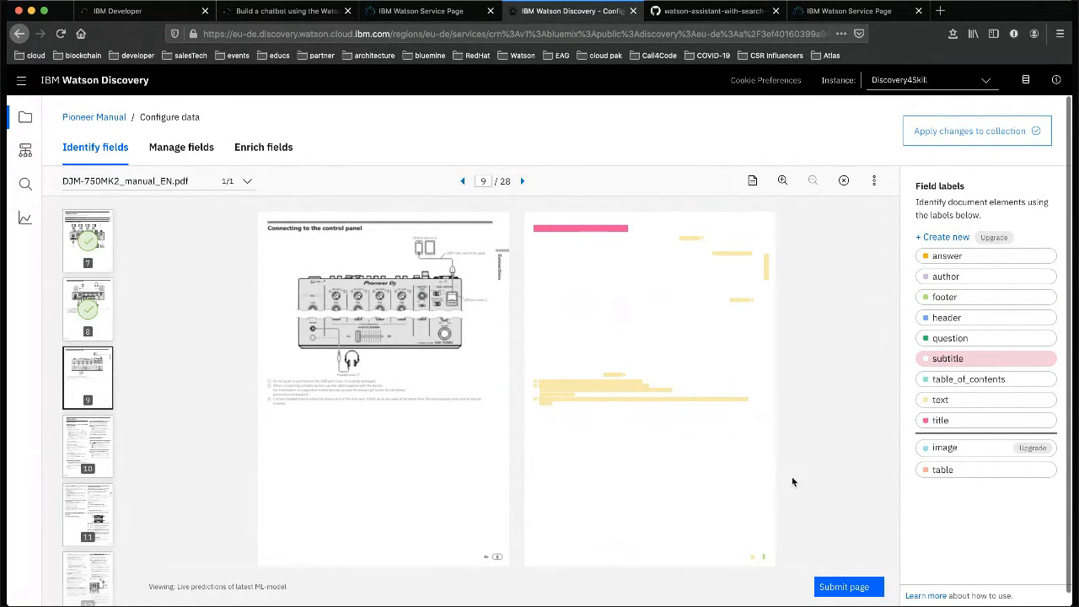
click(834, 588)
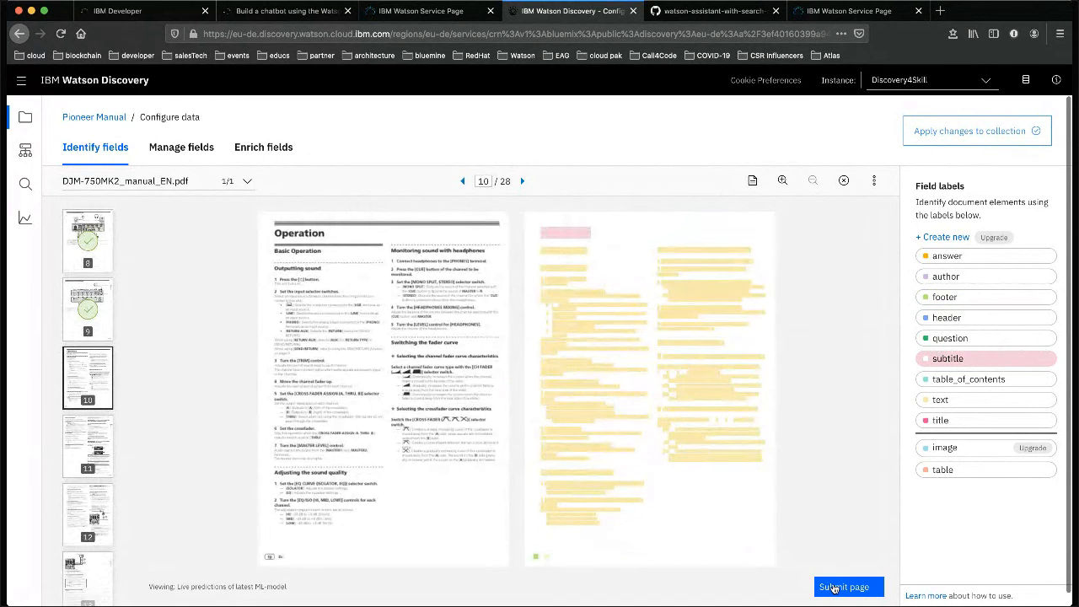
click(972, 383)
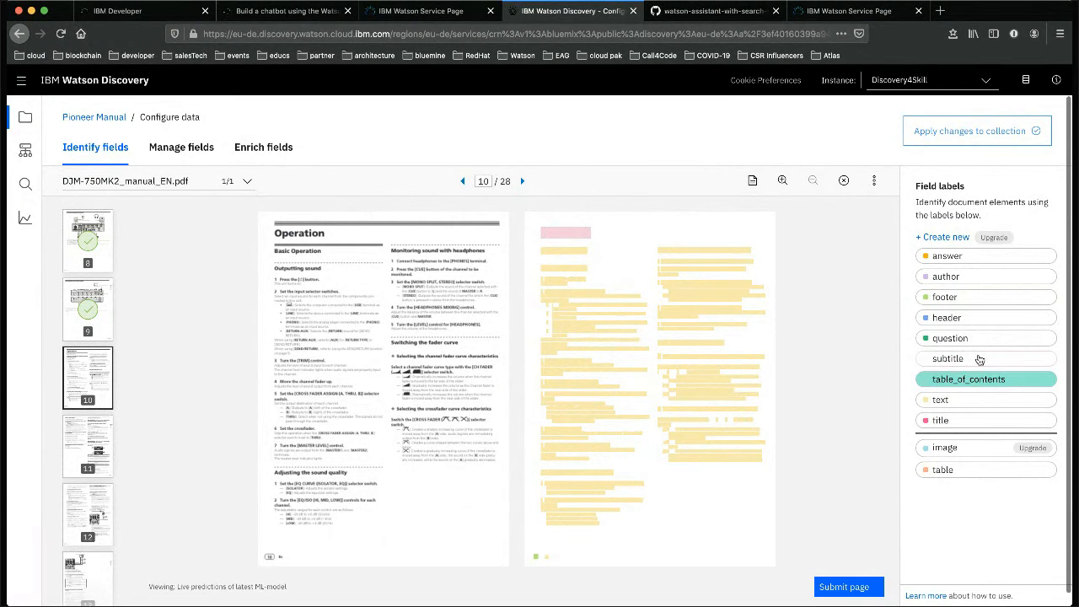
click(978, 359)
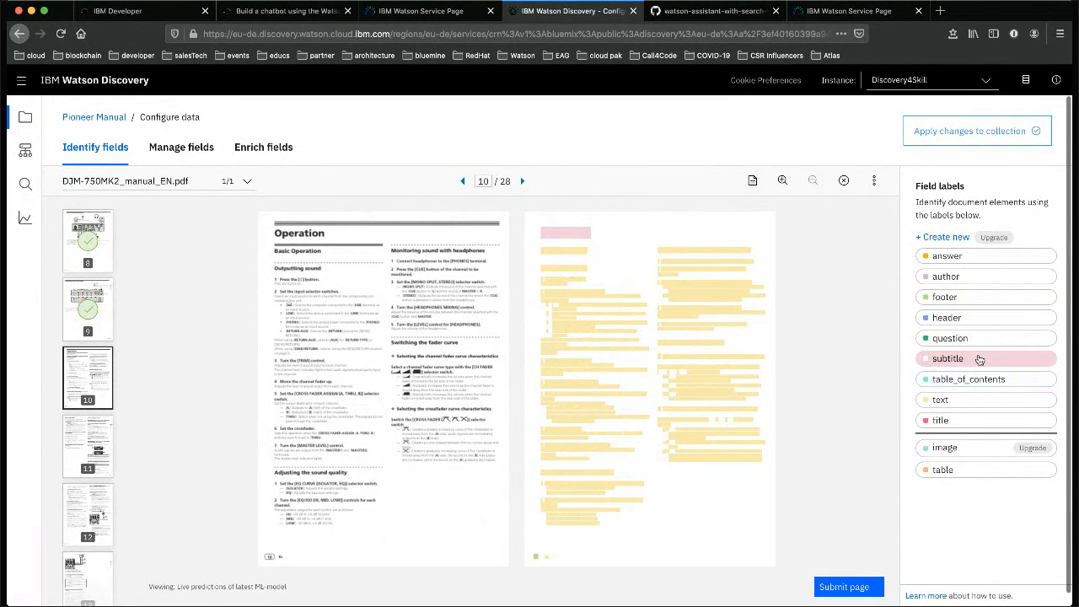
click(847, 591)
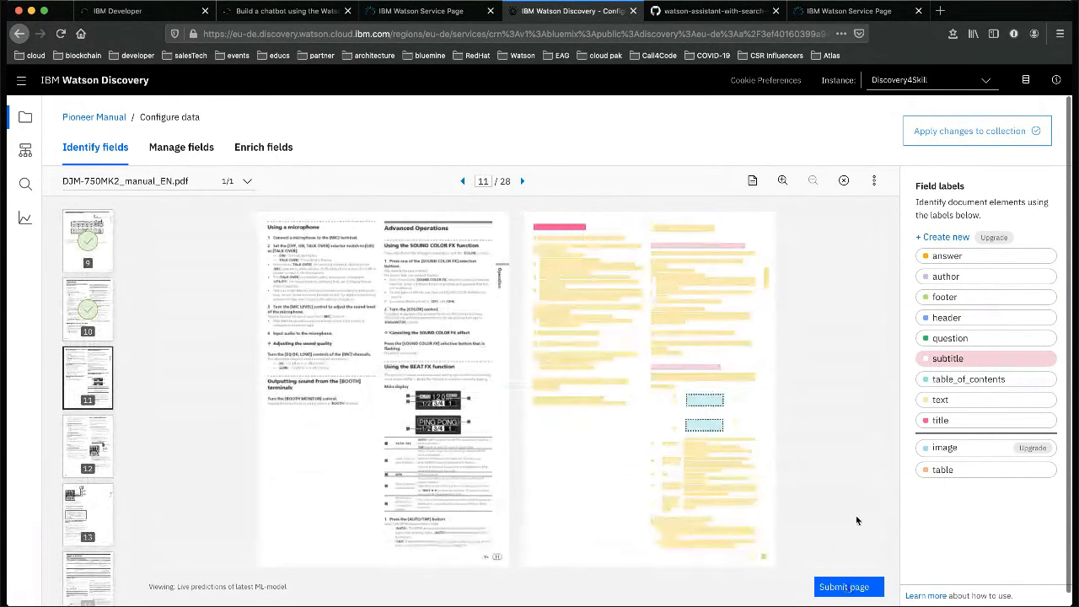
click(843, 590)
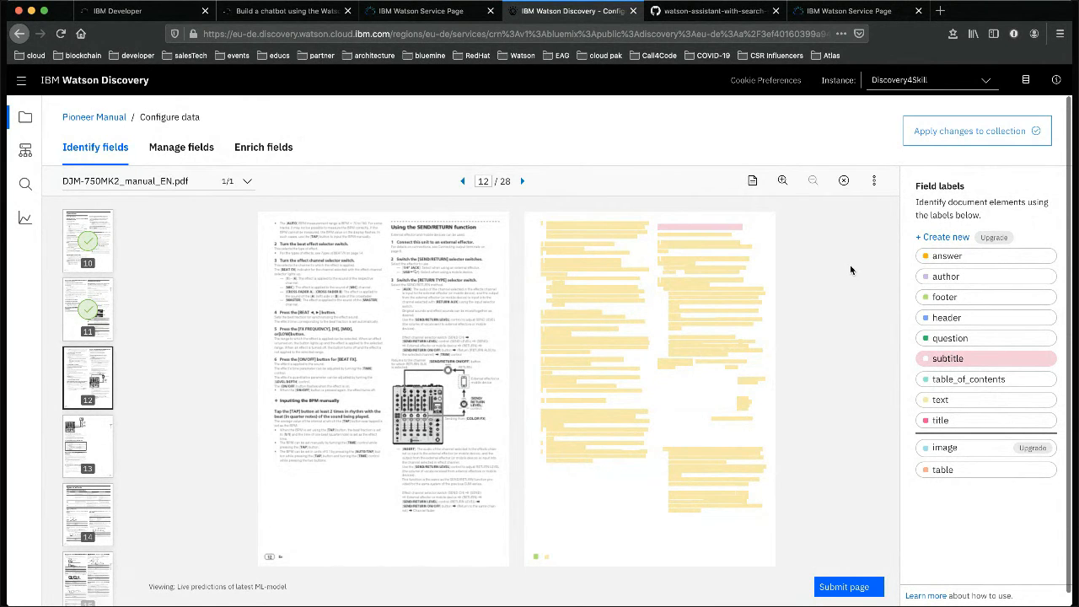
click(847, 588)
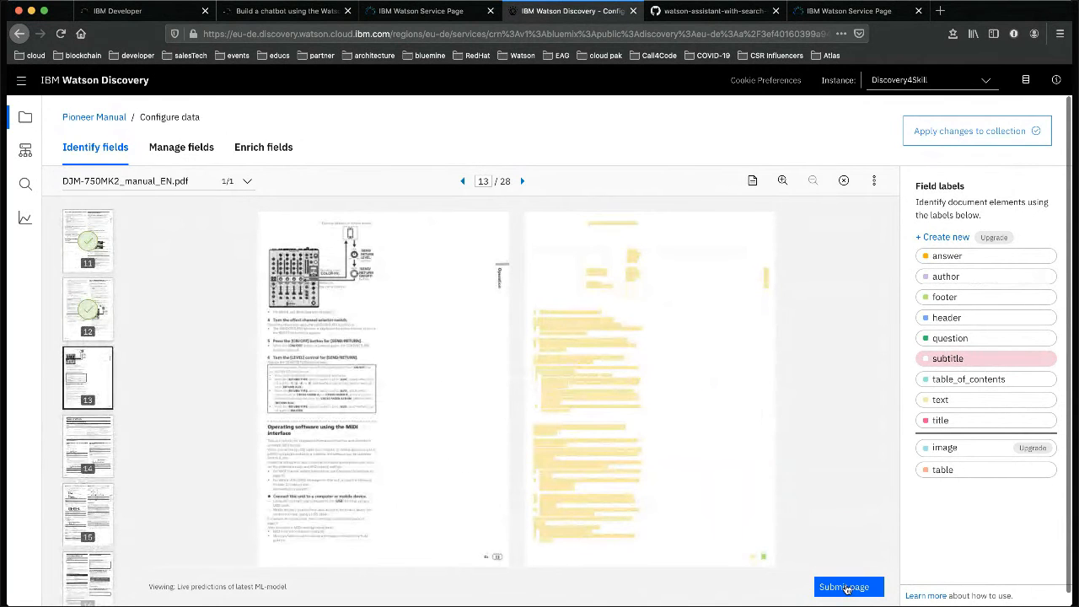
click(846, 587)
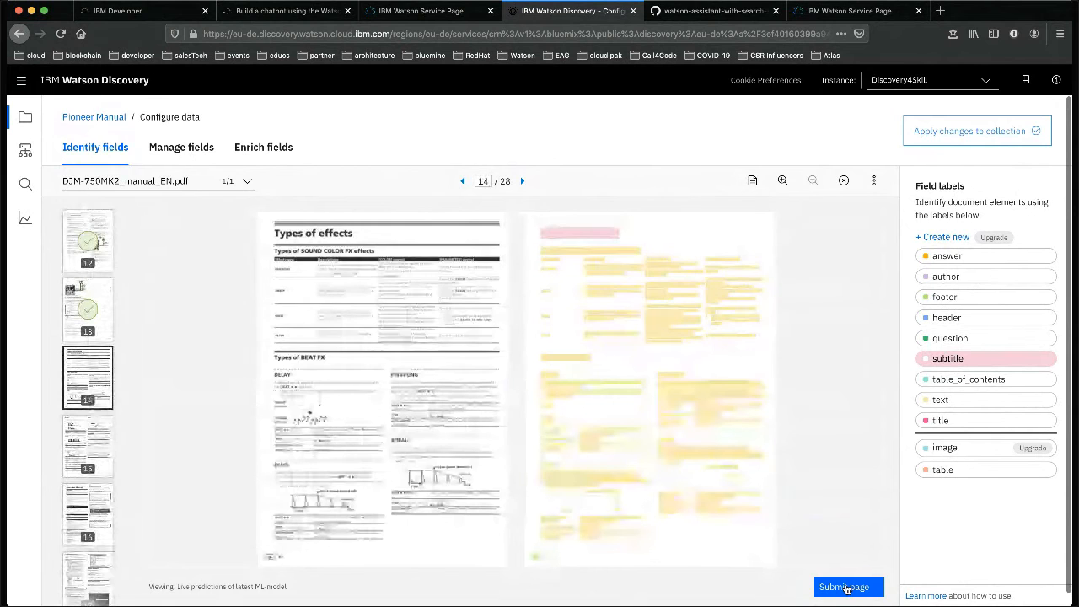
click(846, 588)
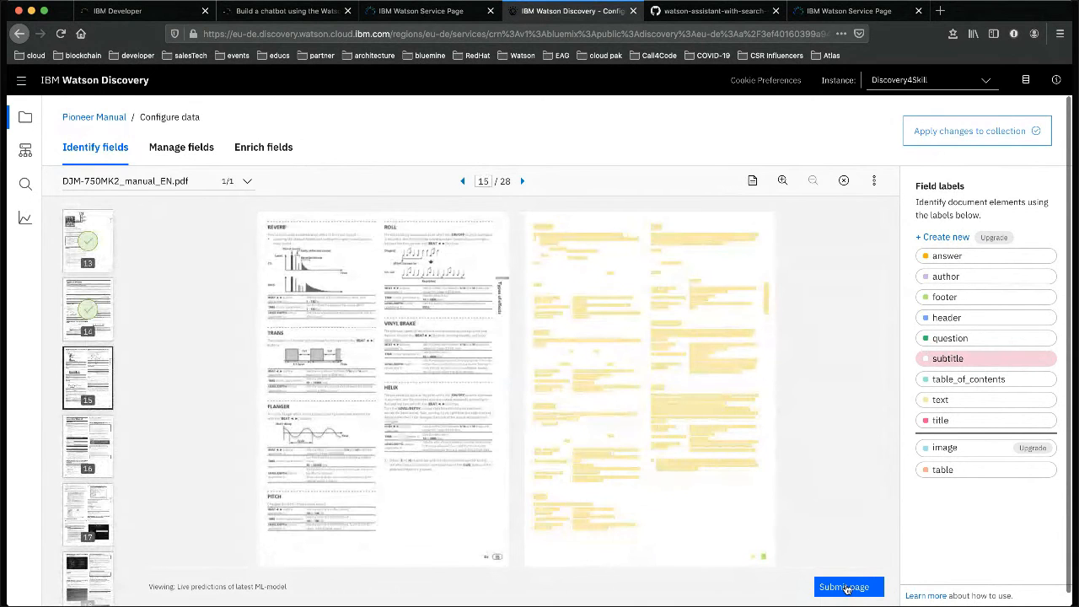
click(845, 588)
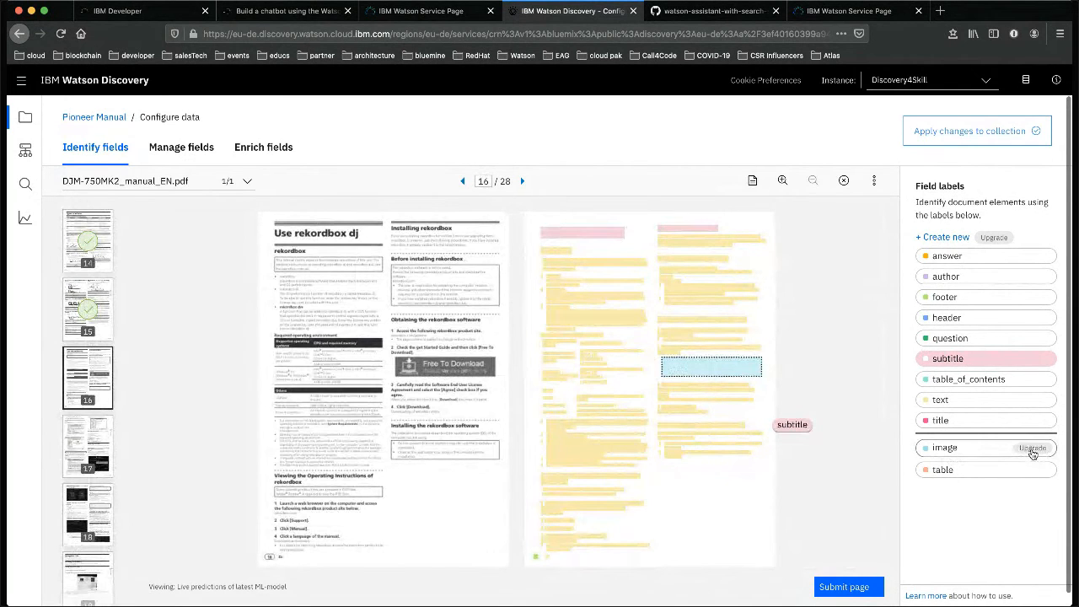
click(845, 590)
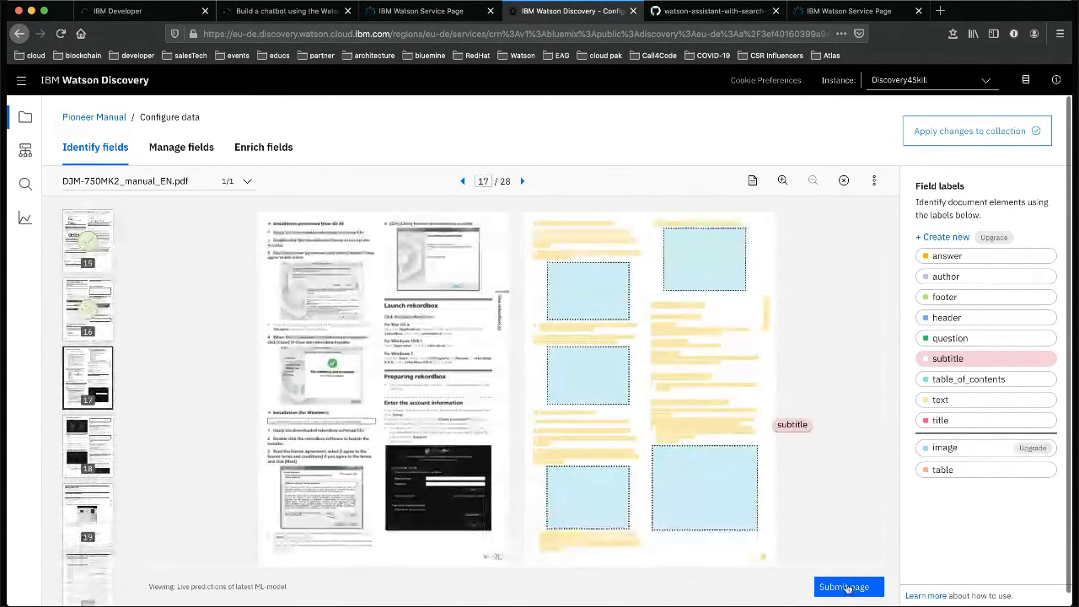
click(847, 588)
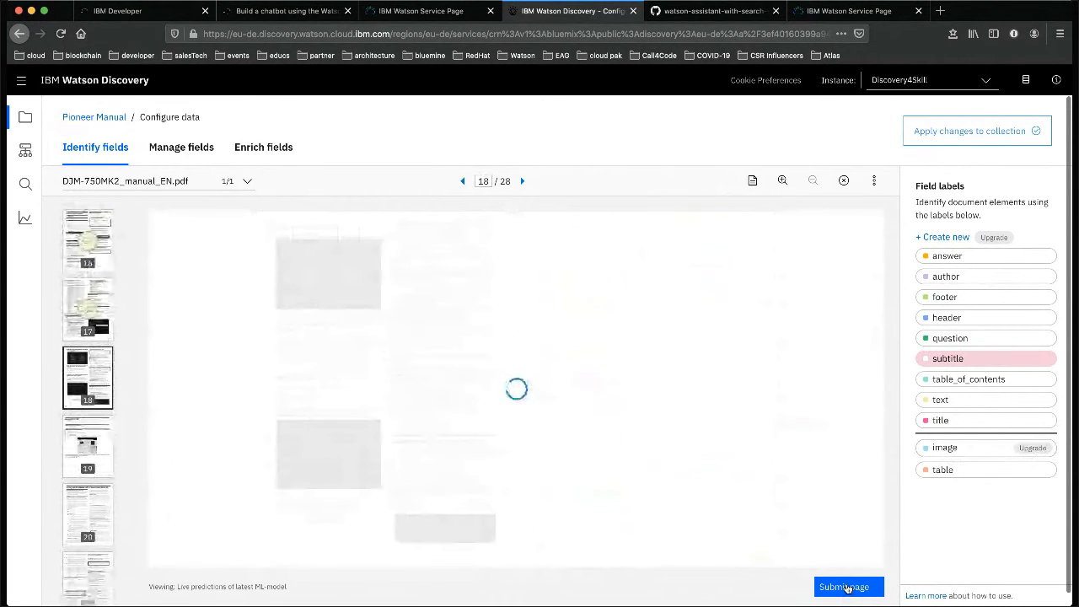
click(847, 588)
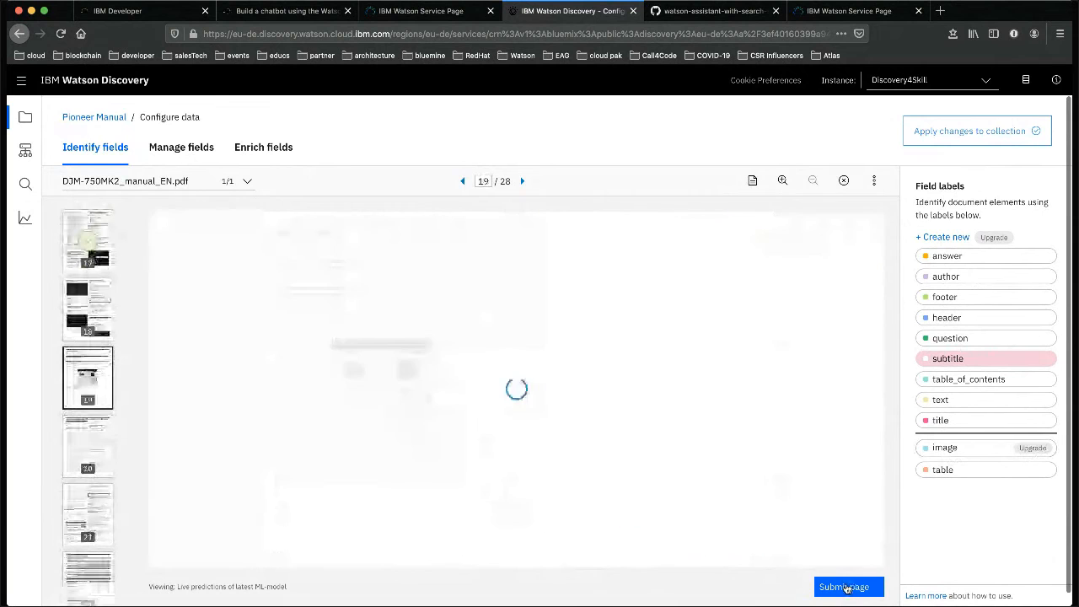
click(847, 589)
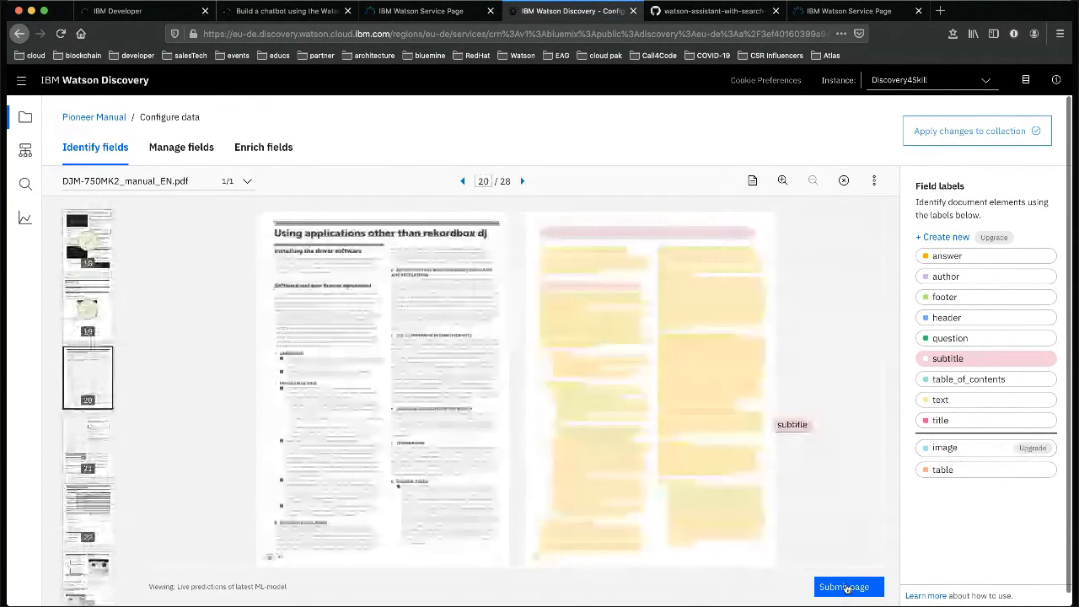
click(847, 589)
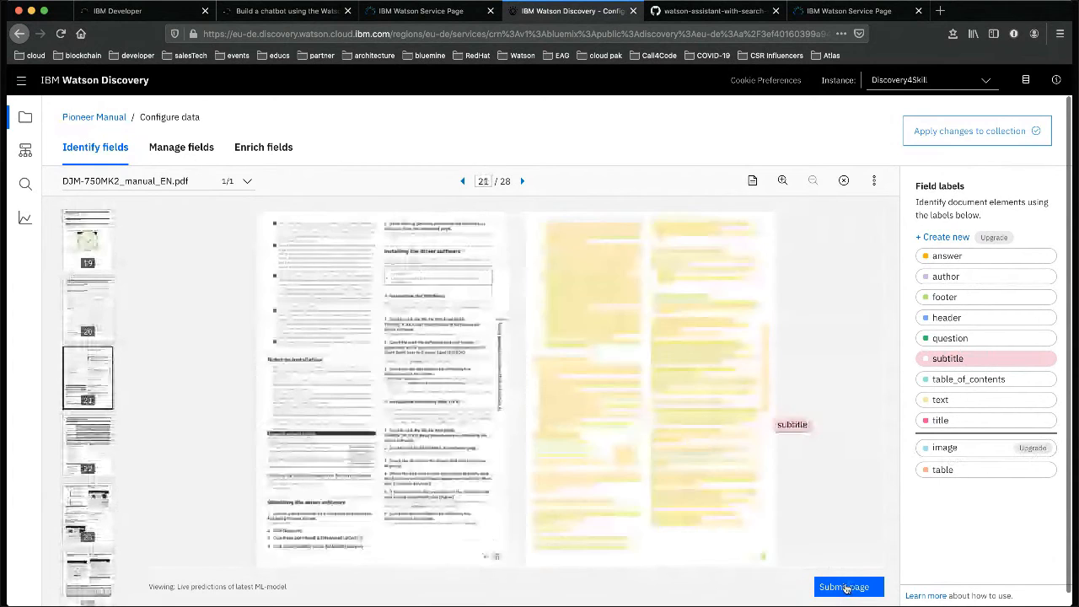
click(847, 588)
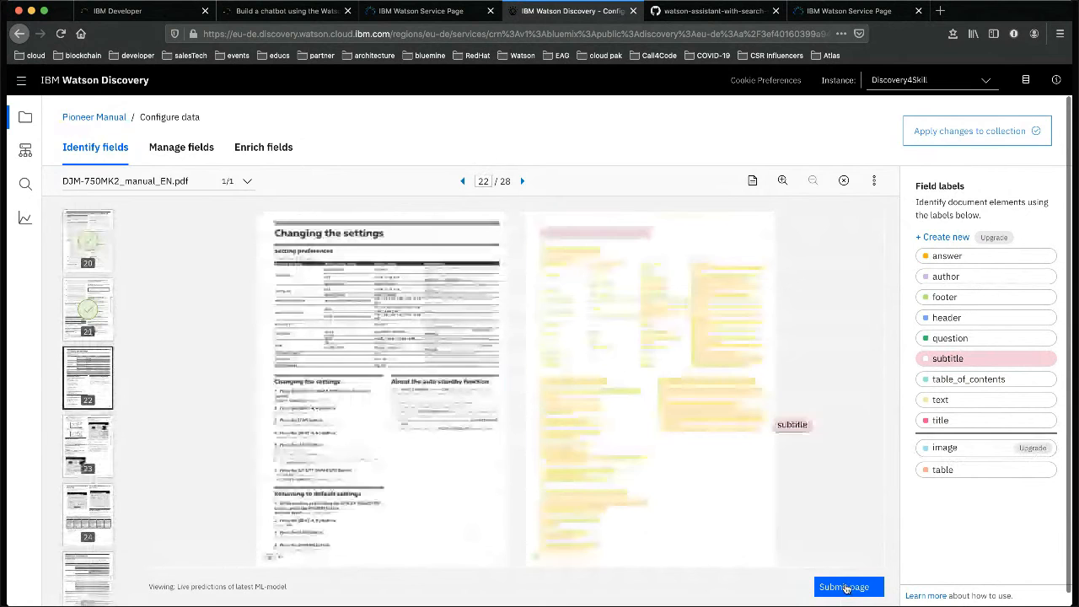
- Submit pages 22 through 28 of the manual with their predicted field labels and apply the changes to the collection
click(846, 588)
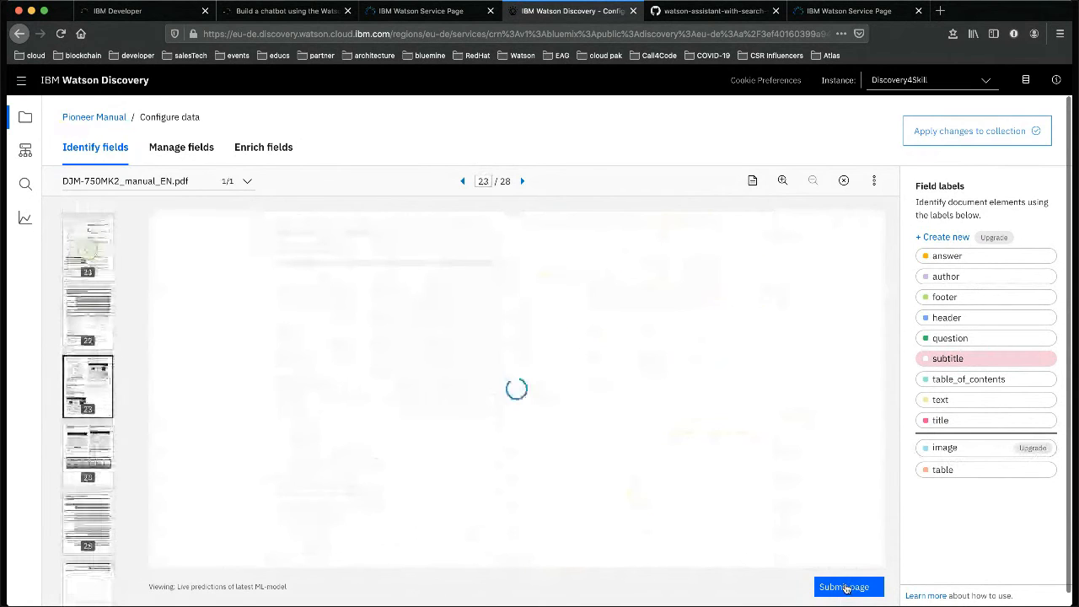
click(847, 589)
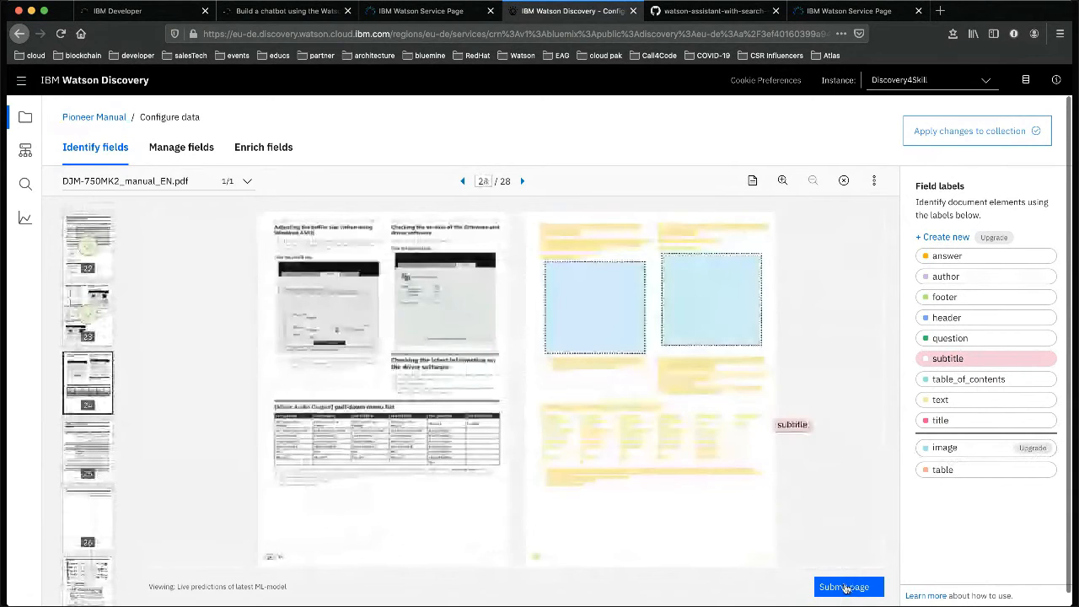
click(846, 588)
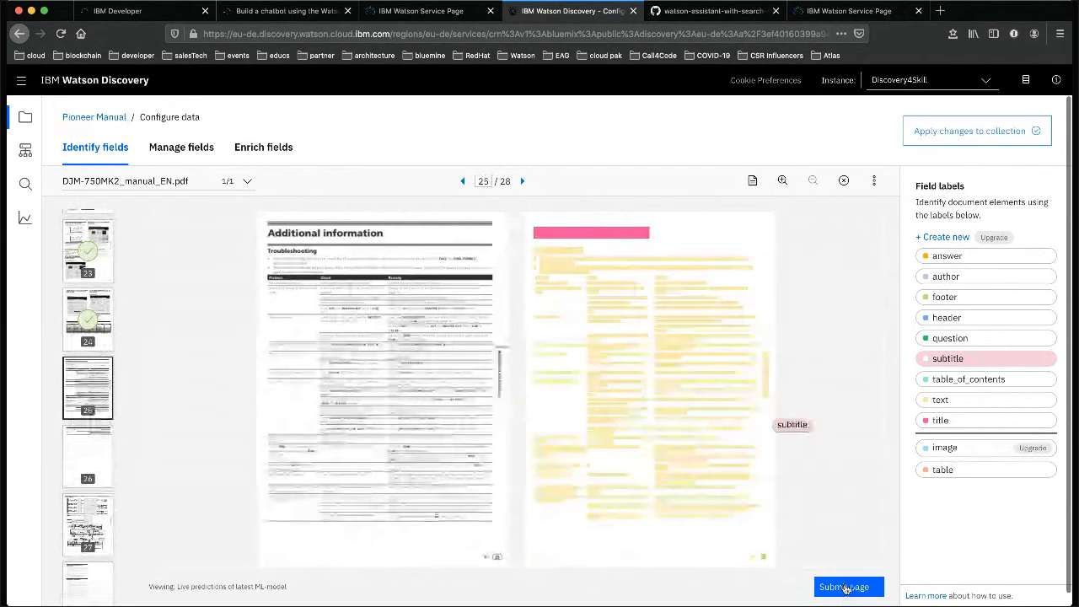
click(846, 589)
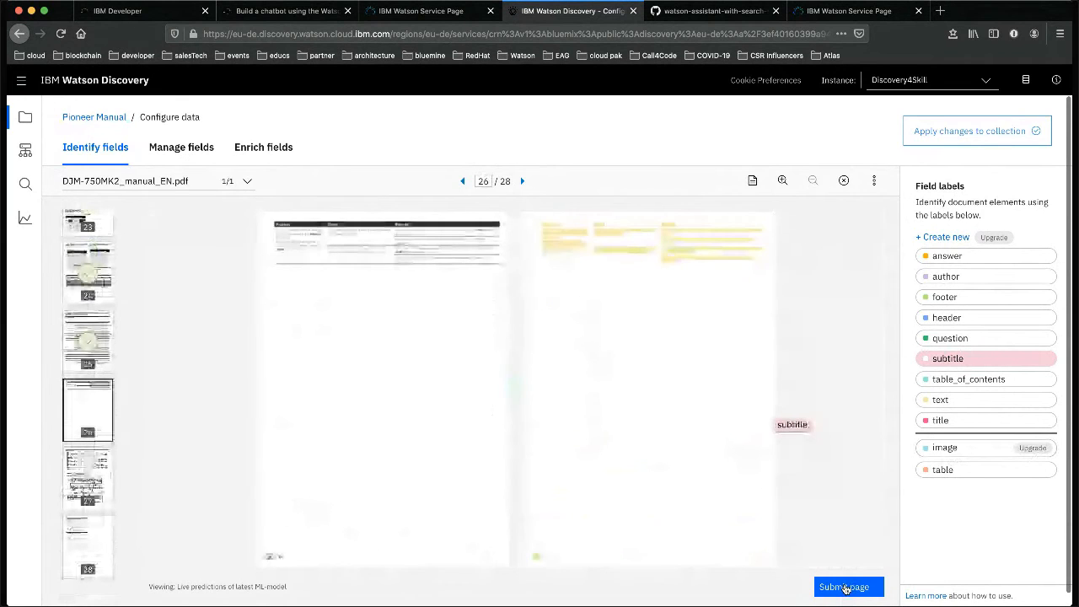
click(847, 588)
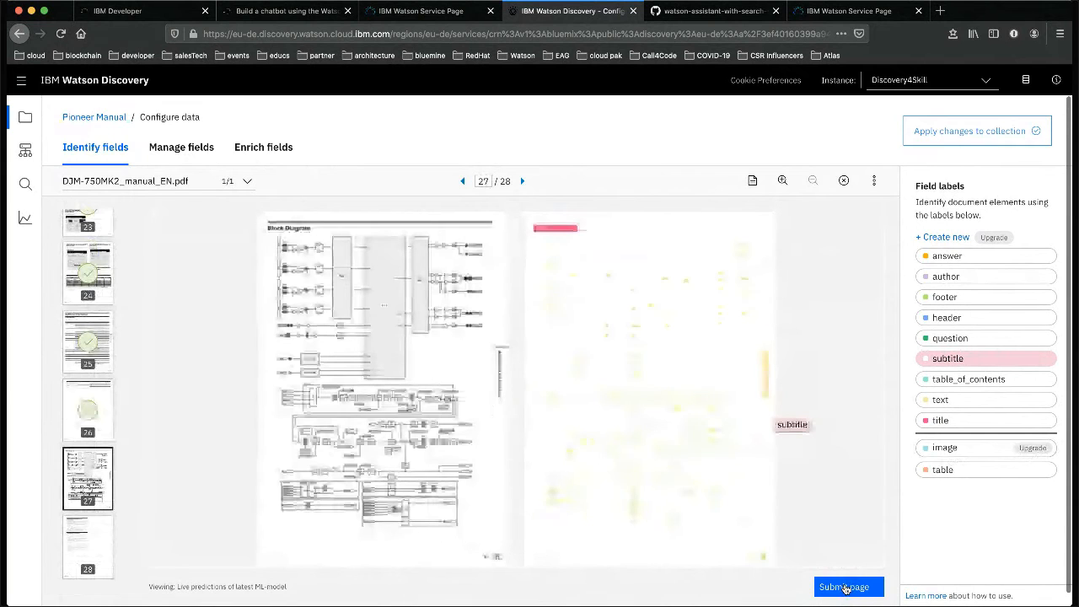
click(847, 589)
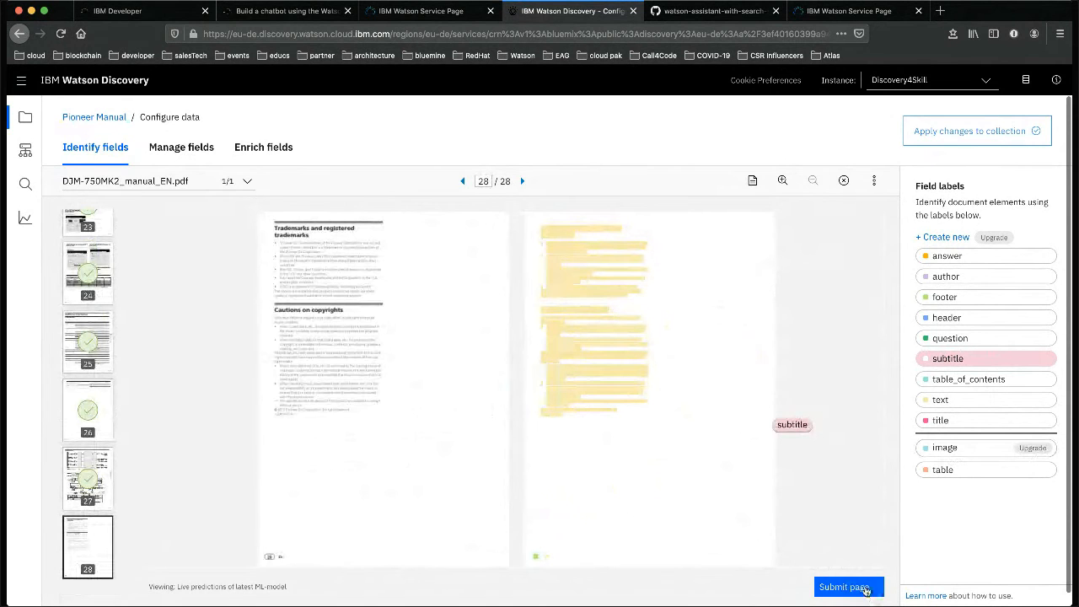
click(865, 588)
scroll(93, 436, up, 3)
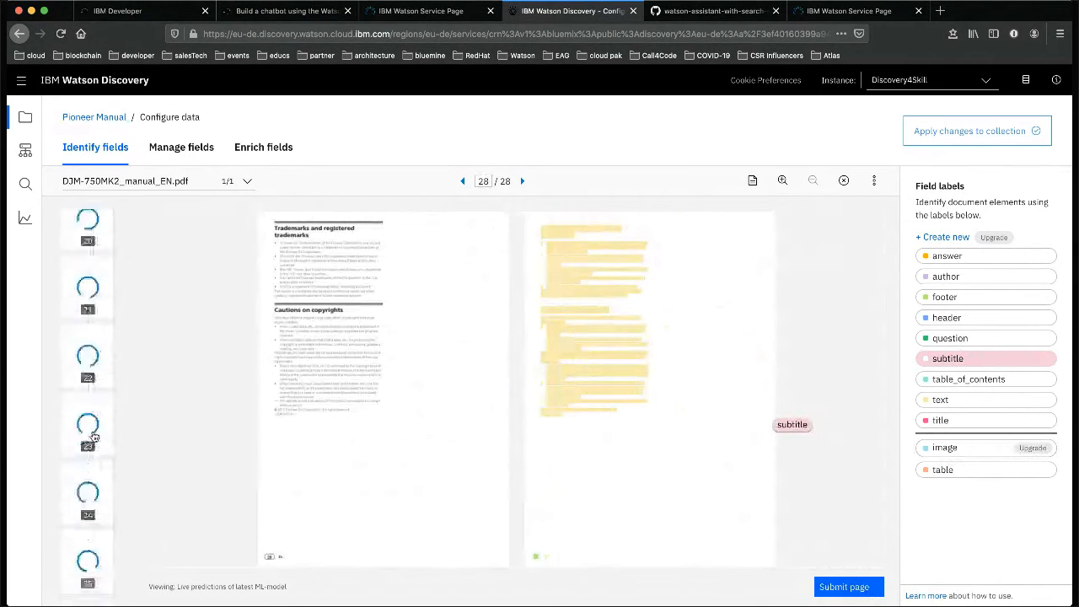
scroll(92, 437, down, 1)
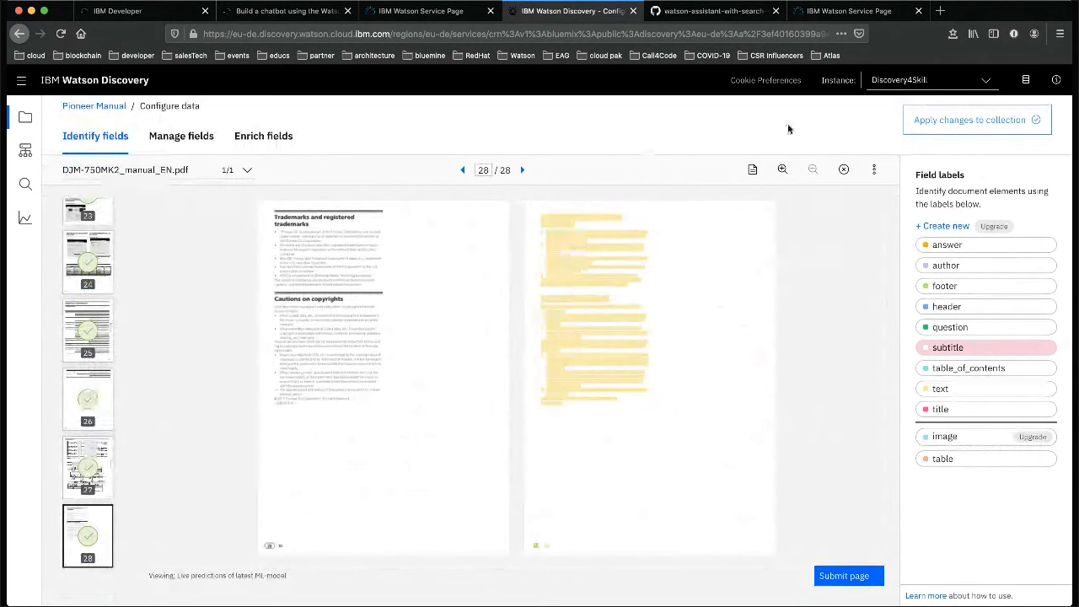
click(954, 120)
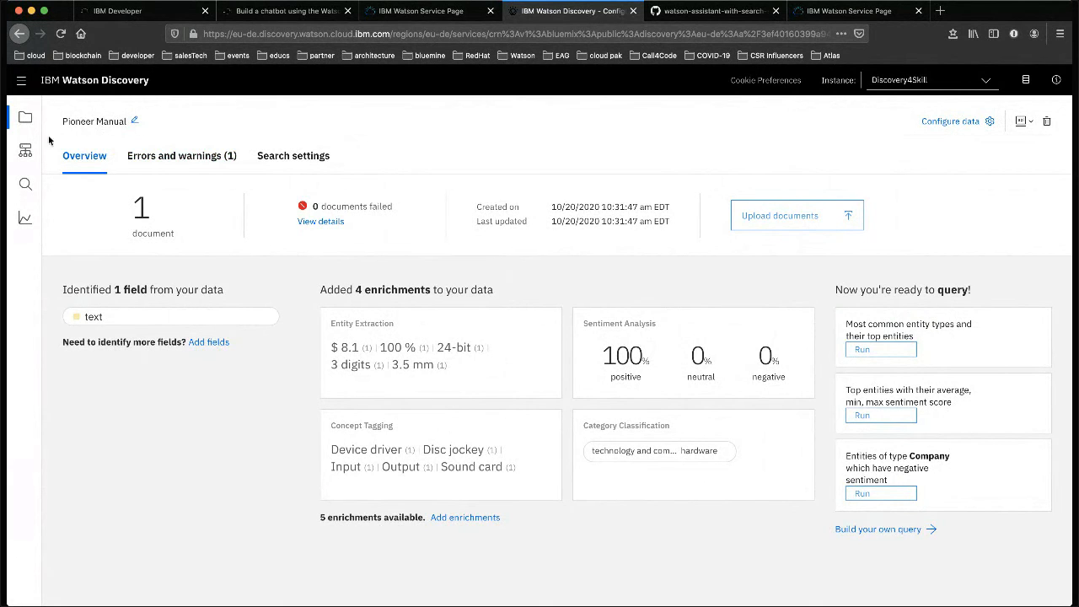
- Reopen the Pioneer Manual collection from the data collections list and open the field management settings of its data configuration
click(25, 118)
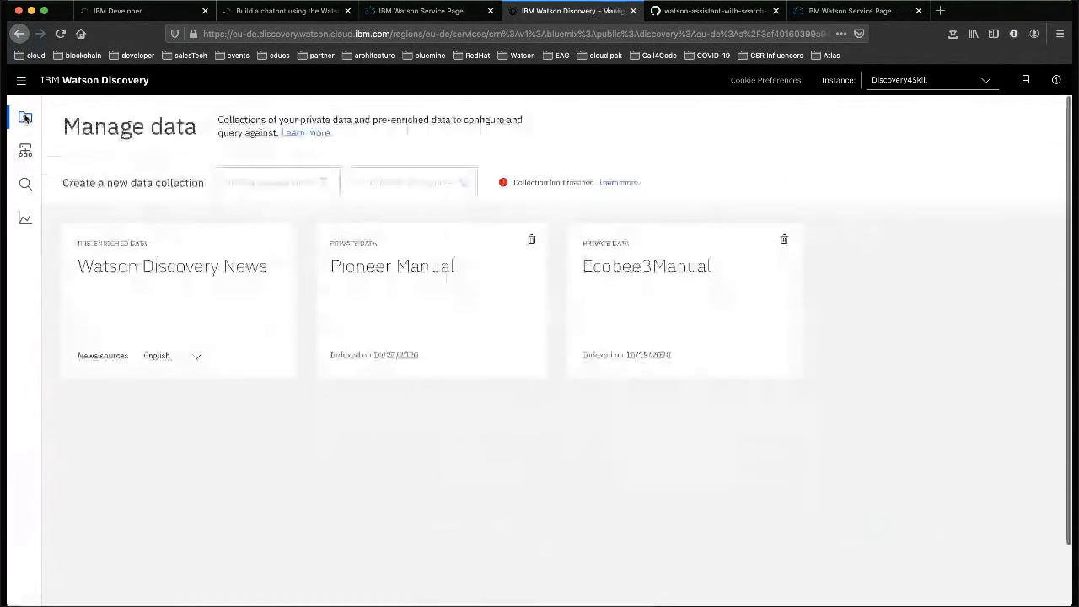
click(419, 277)
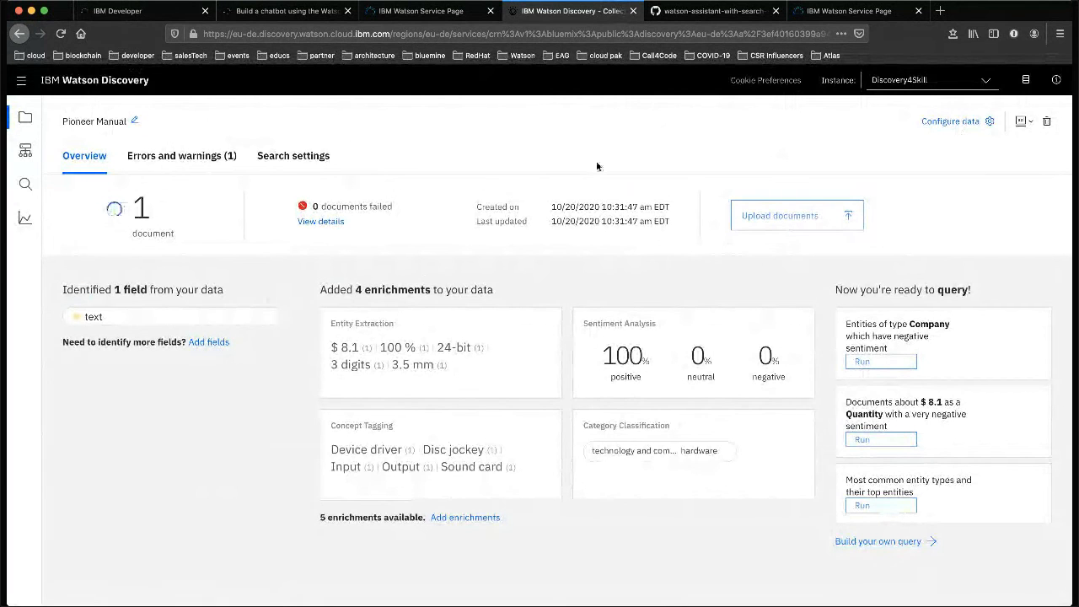
click(951, 122)
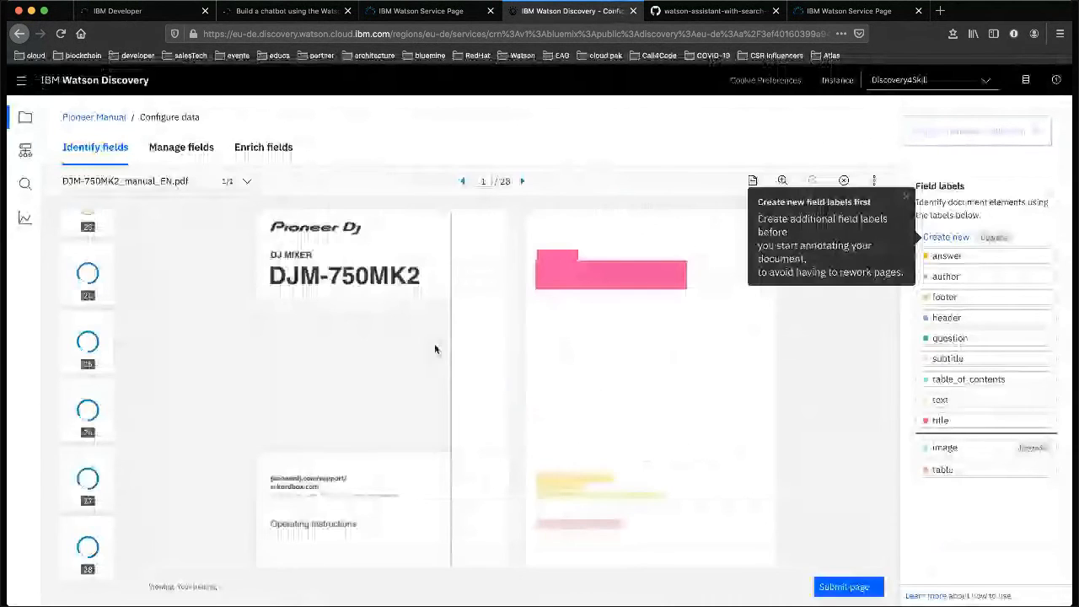
click(183, 152)
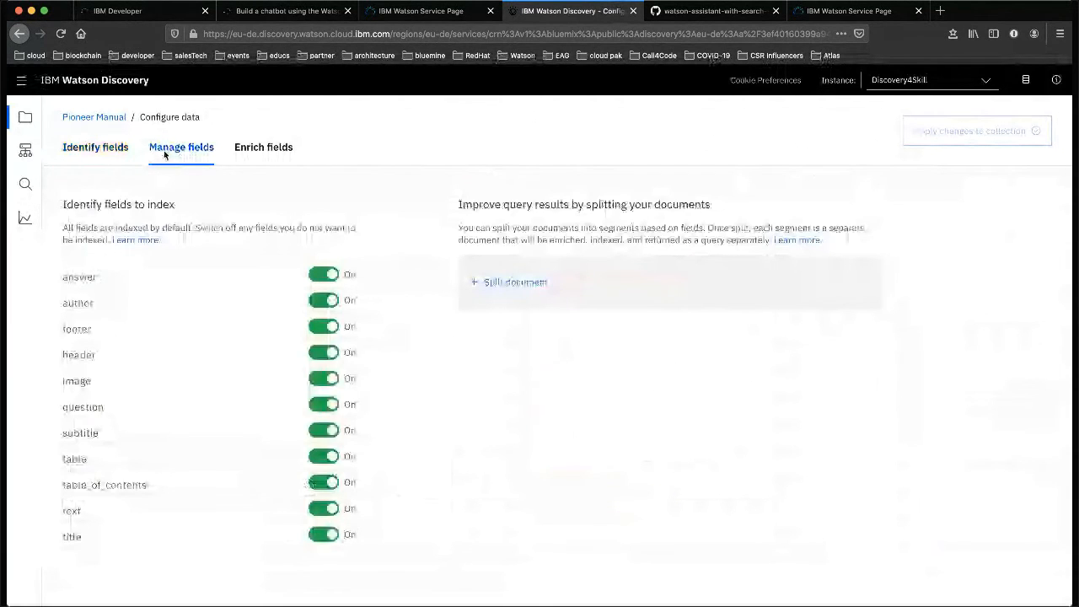
click(110, 150)
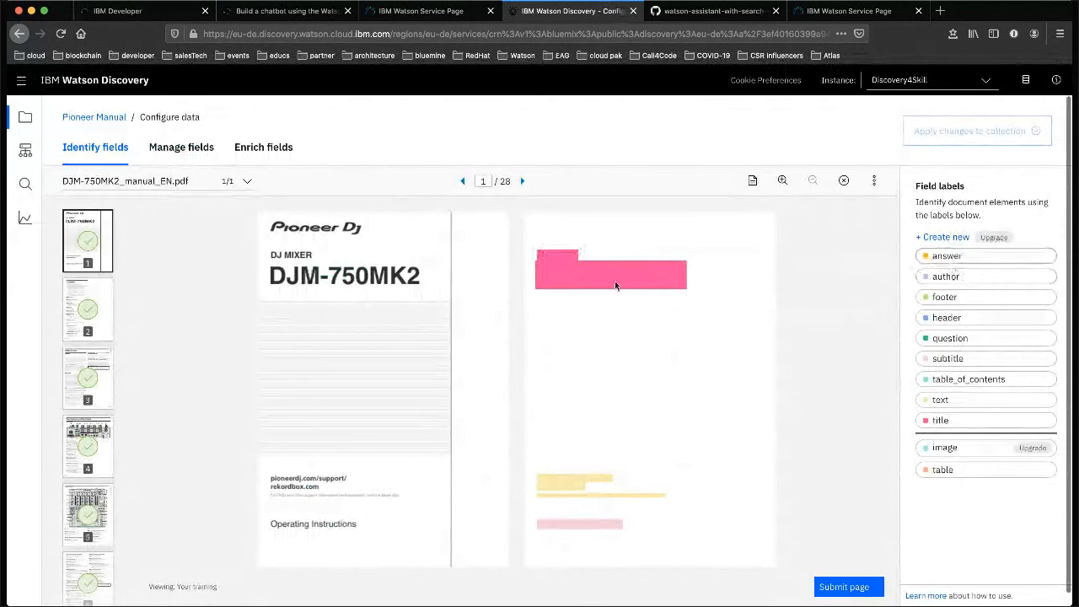
click(192, 150)
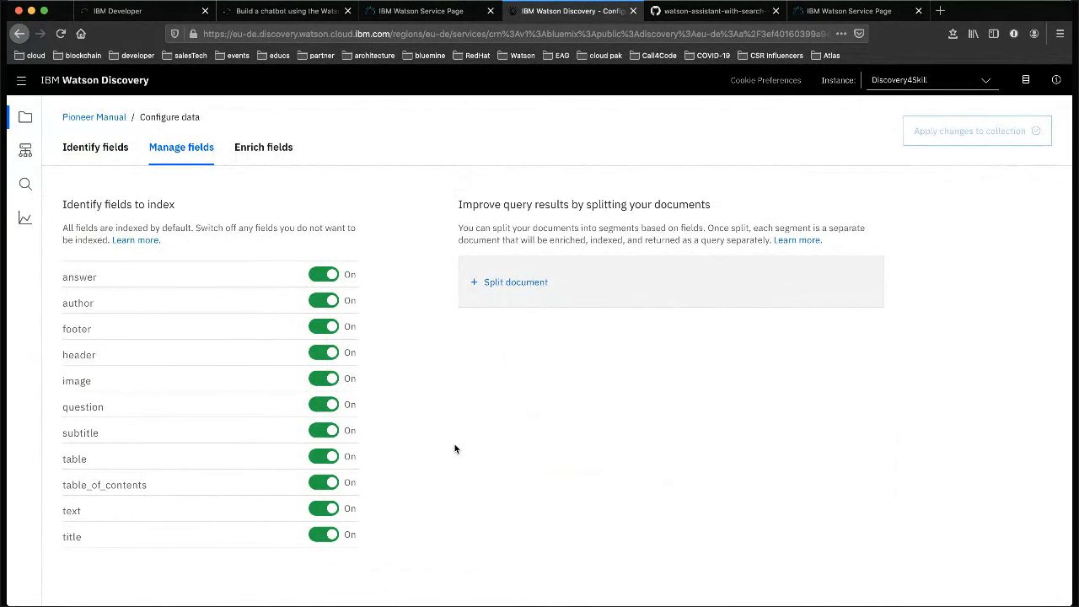
- Turn off indexing for the answer, author, footer, header, image, question, table and table_of_contents fields
click(316, 275)
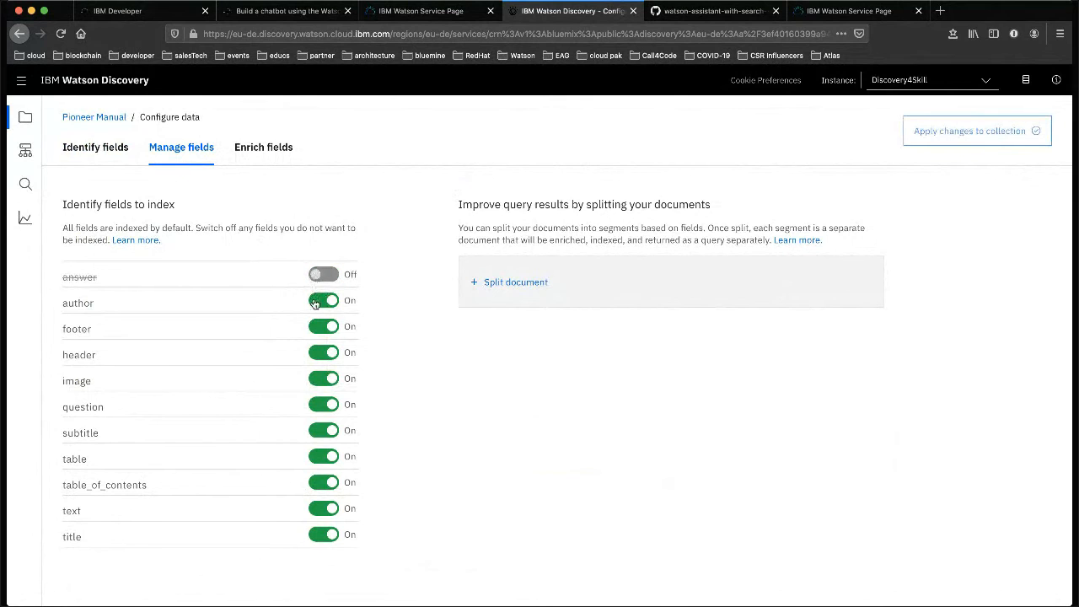
click(313, 302)
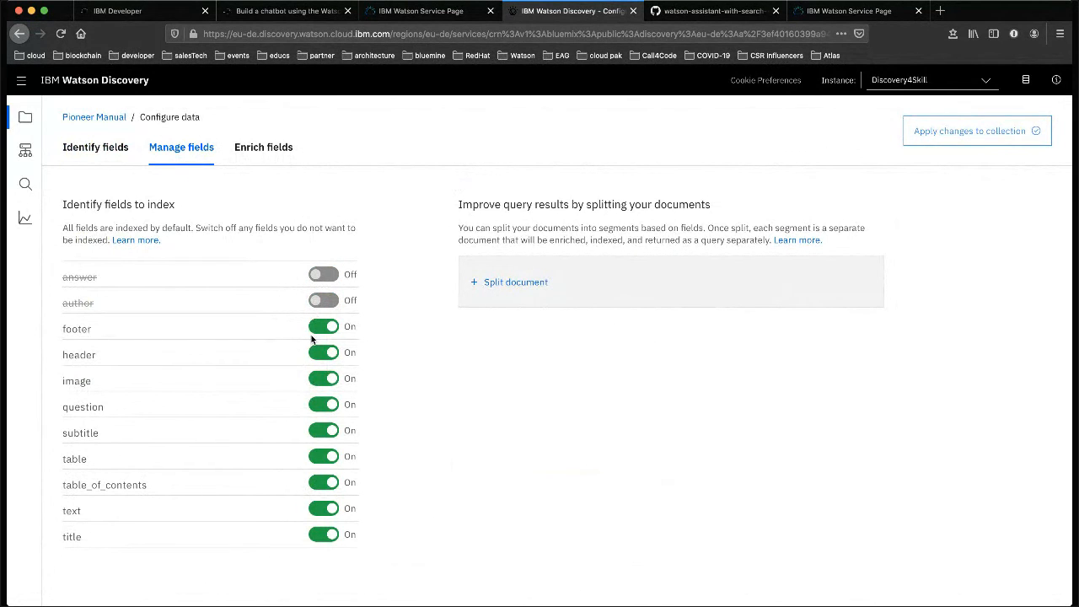
click(316, 328)
click(318, 352)
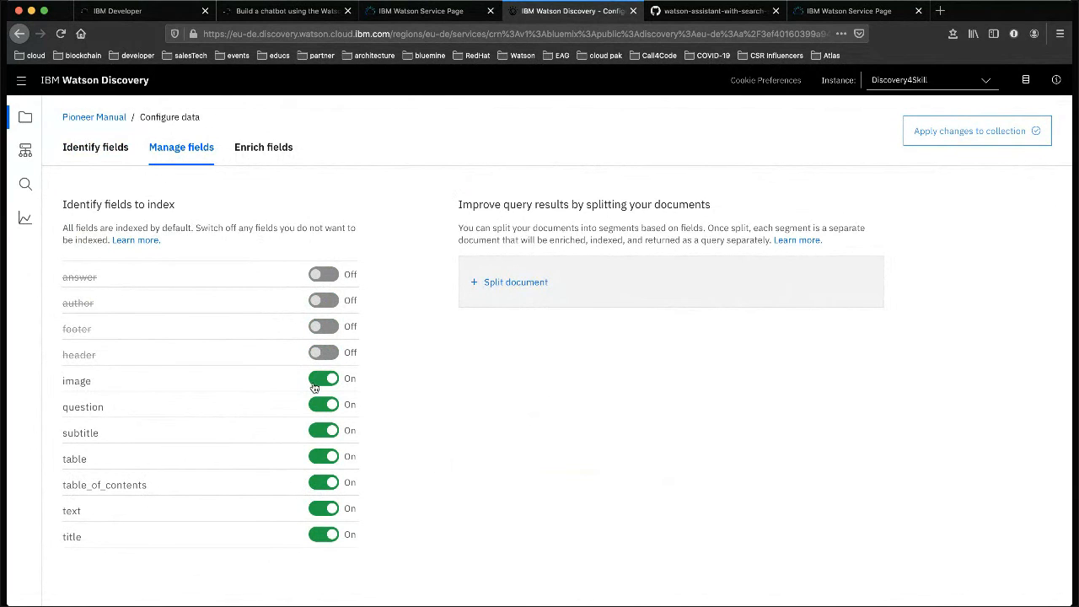
click(314, 381)
click(316, 408)
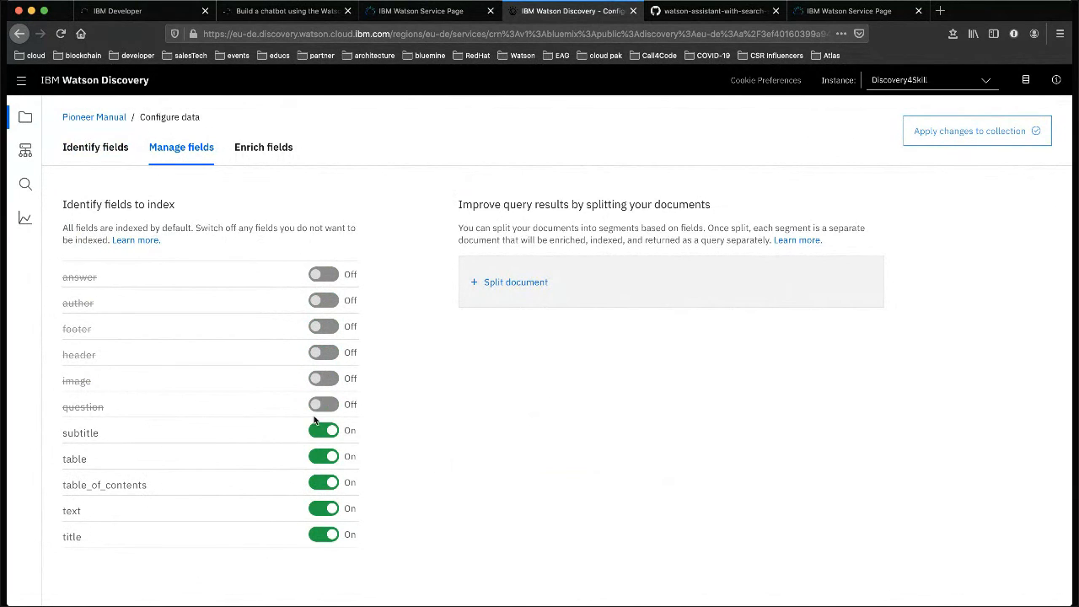
click(316, 459)
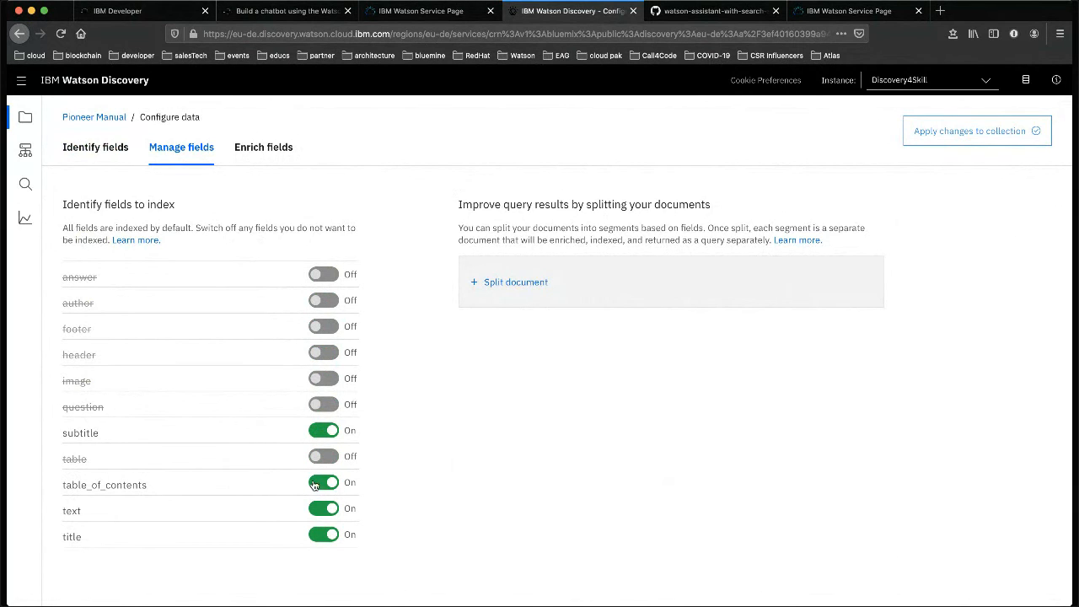
click(314, 485)
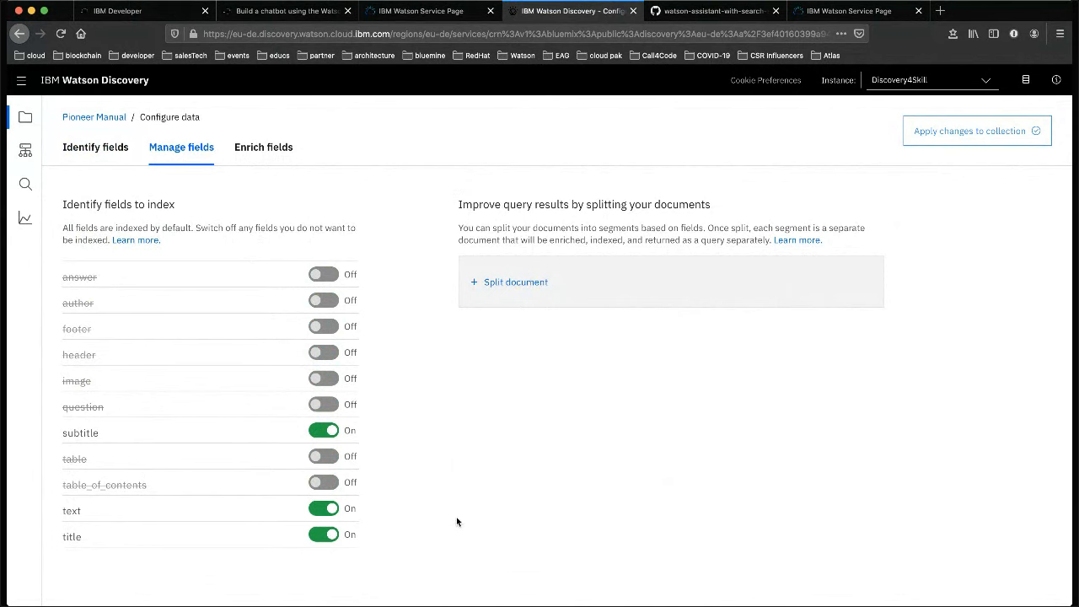
- Add a document split on each occurrence of the subtitle field
click(524, 284)
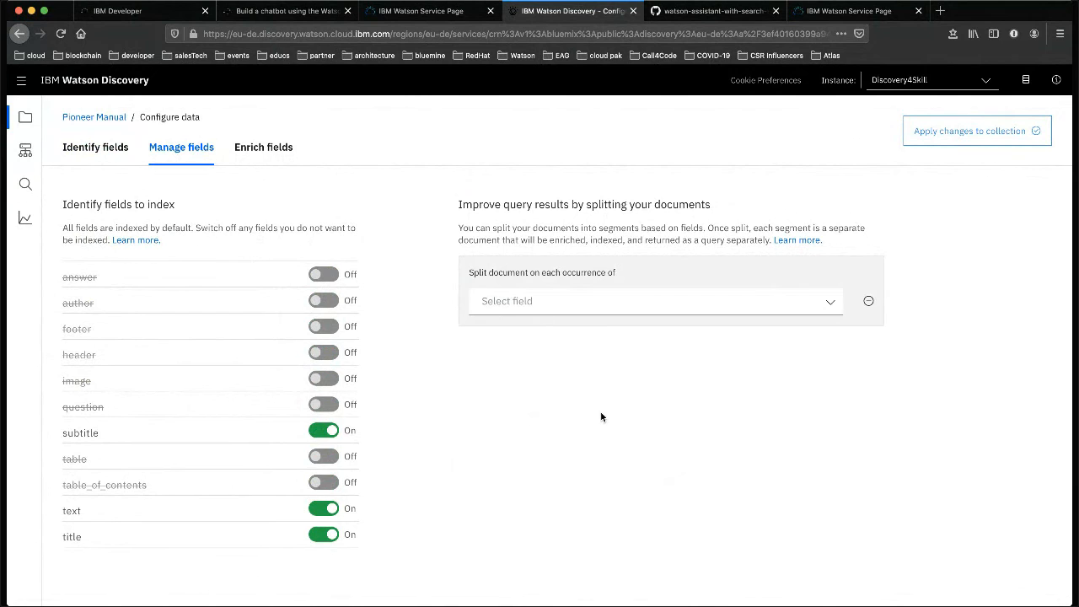
click(831, 308)
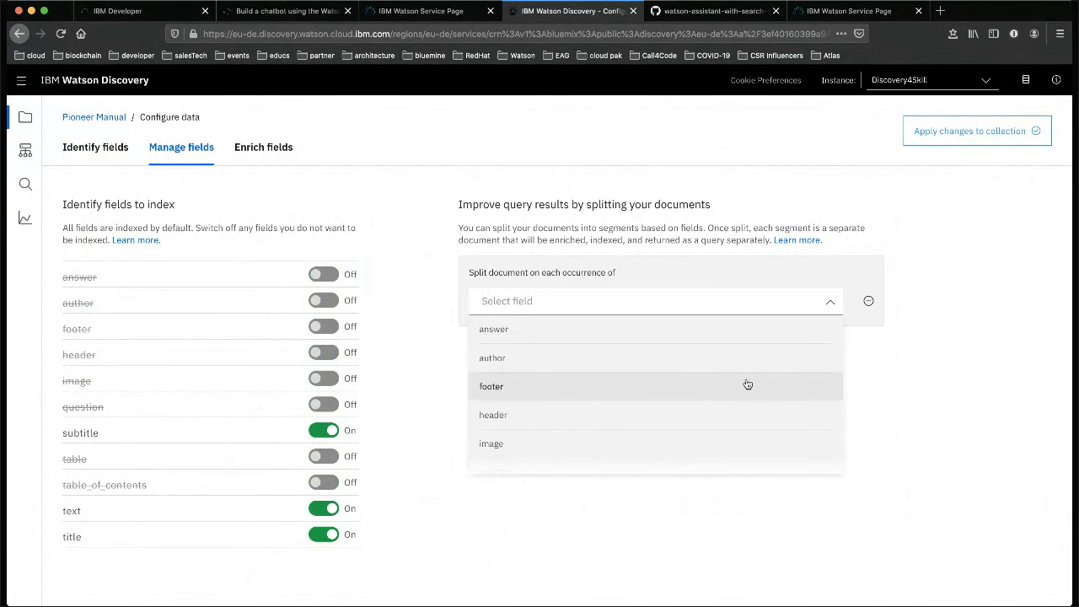
scroll(746, 381, down, 2)
scroll(747, 384, down, 1)
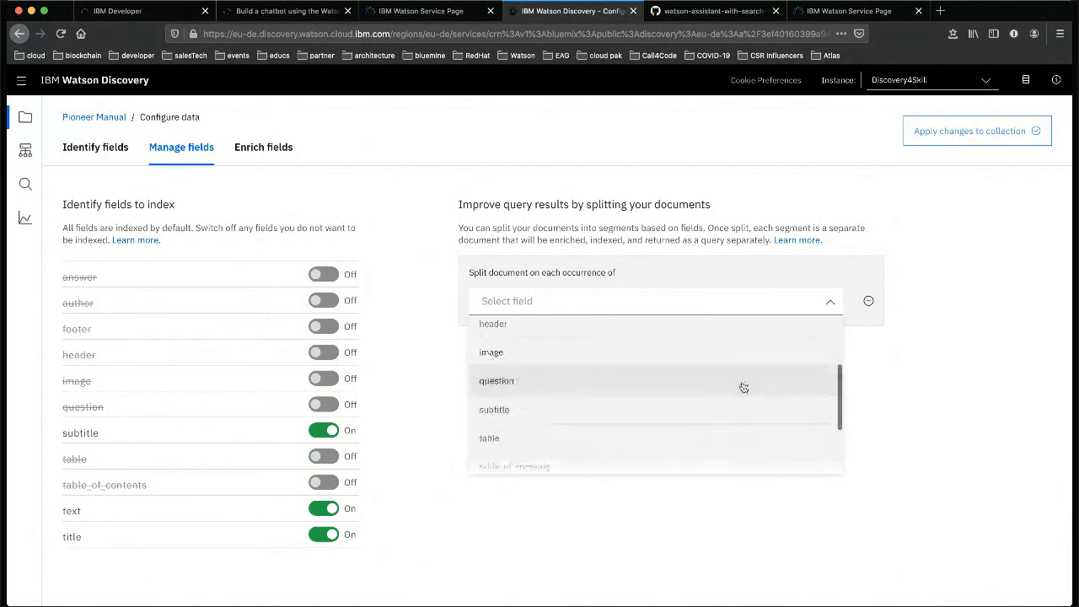
click(721, 410)
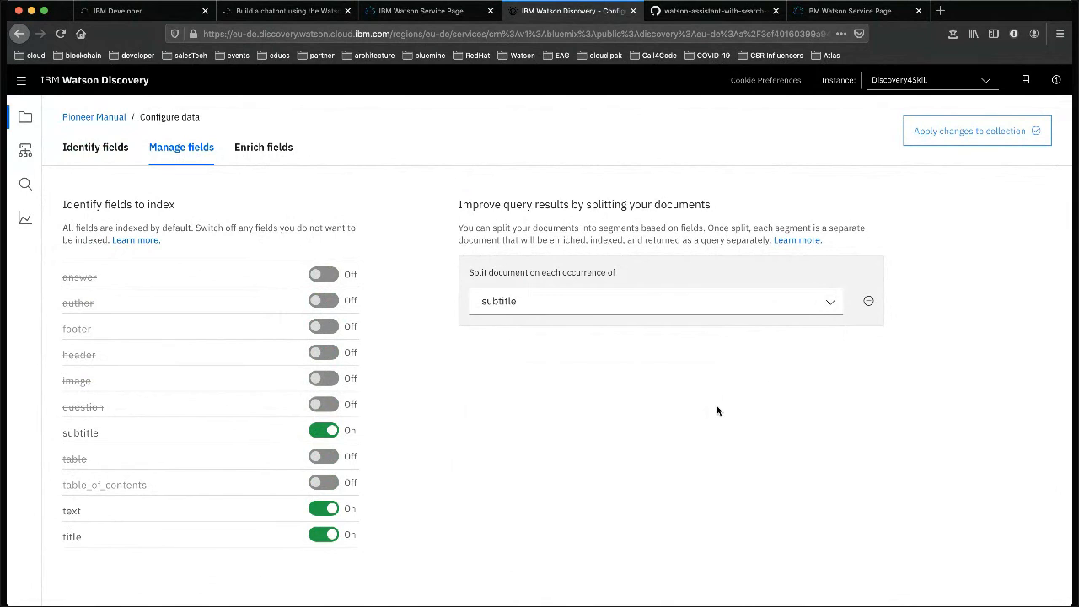
- Apply the field and splitting changes to the Pioneer Manual collection and reload its overview page
click(953, 134)
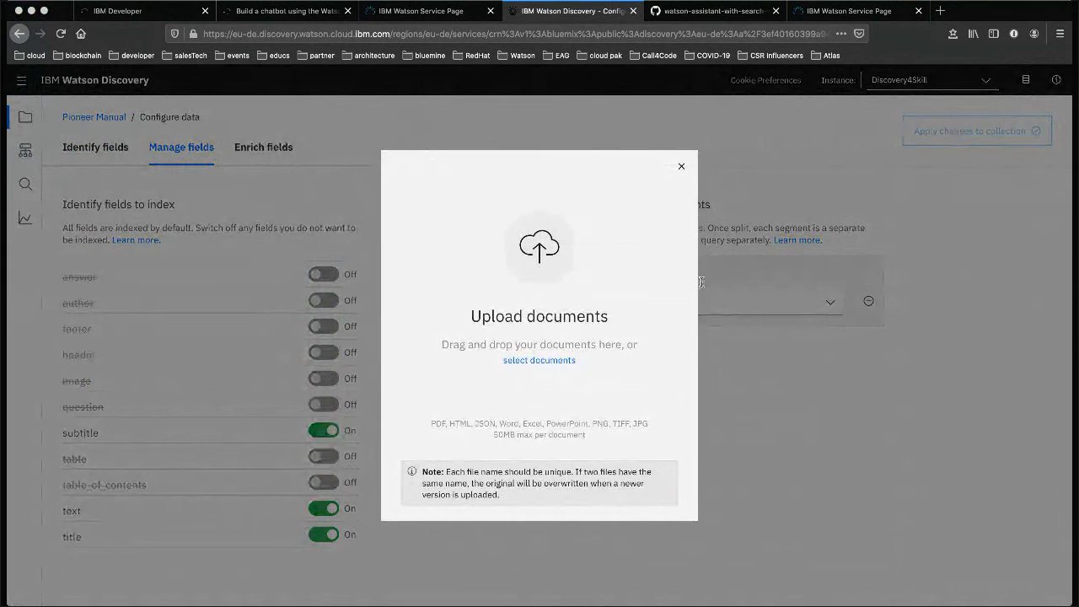
click(797, 355)
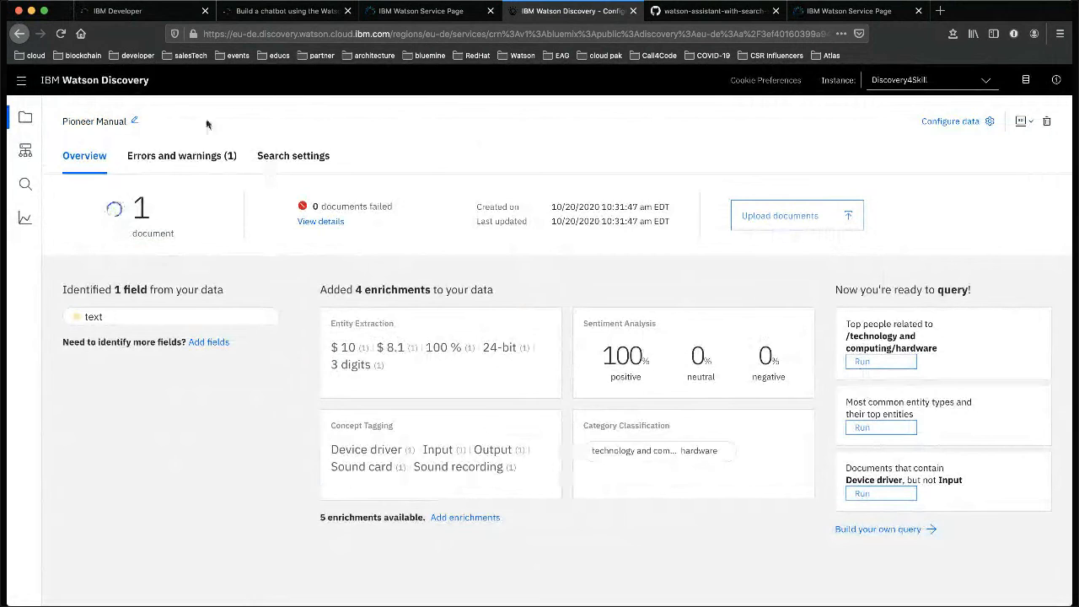
click(60, 35)
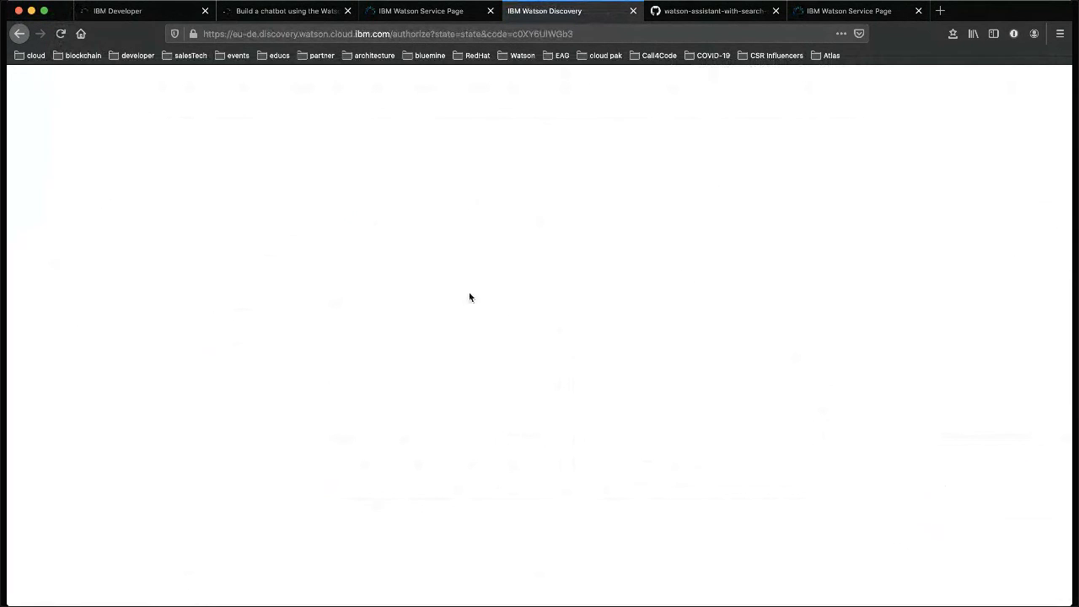
click(60, 34)
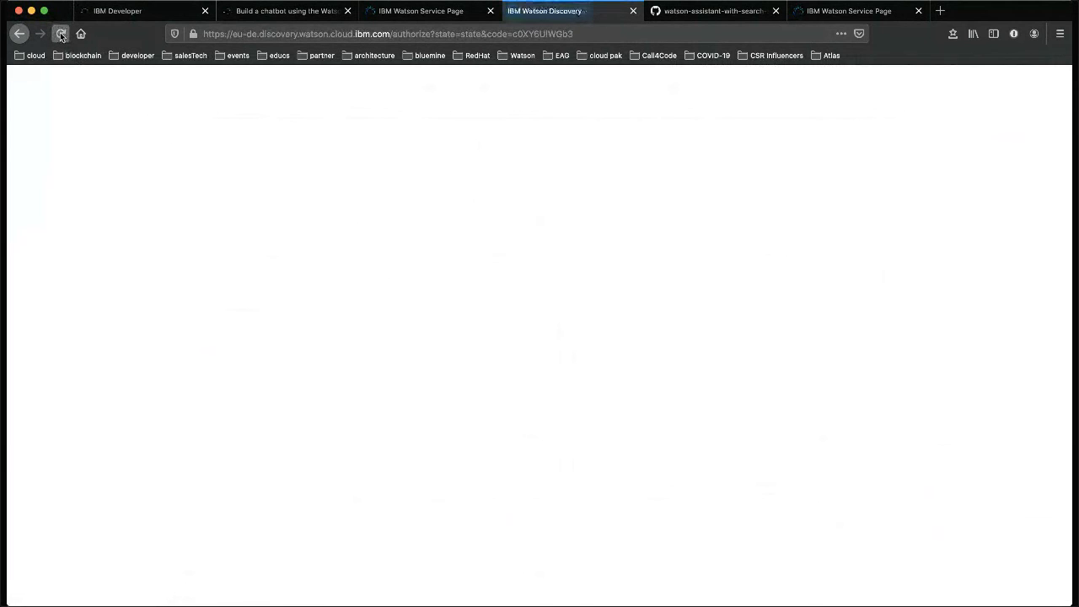
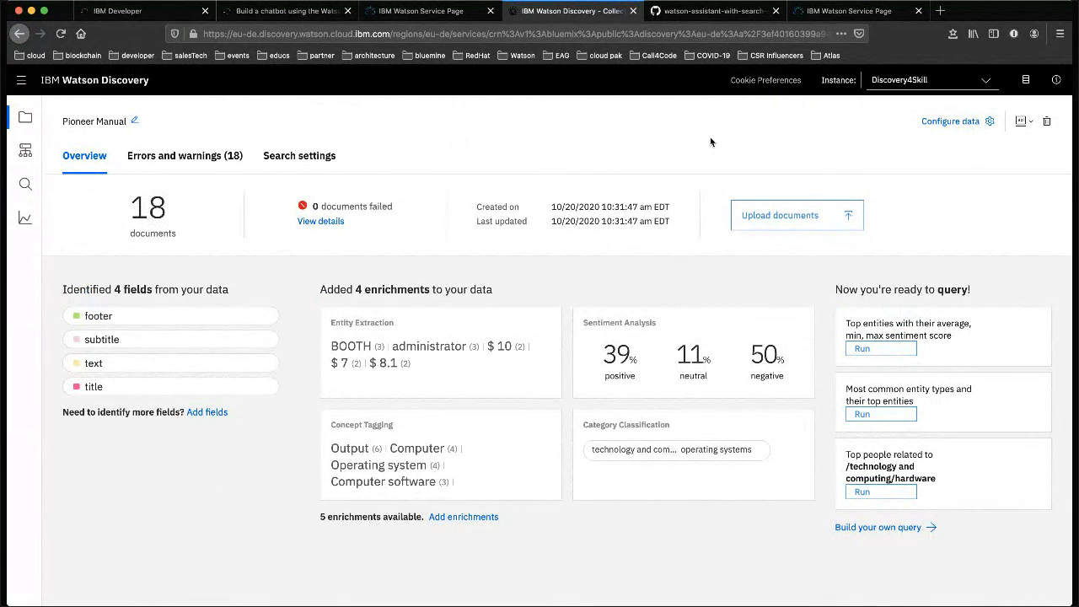
- Reveal the service credentials of the Watson Assistant4Search instance and launch Watson Assistant from its service page
click(826, 13)
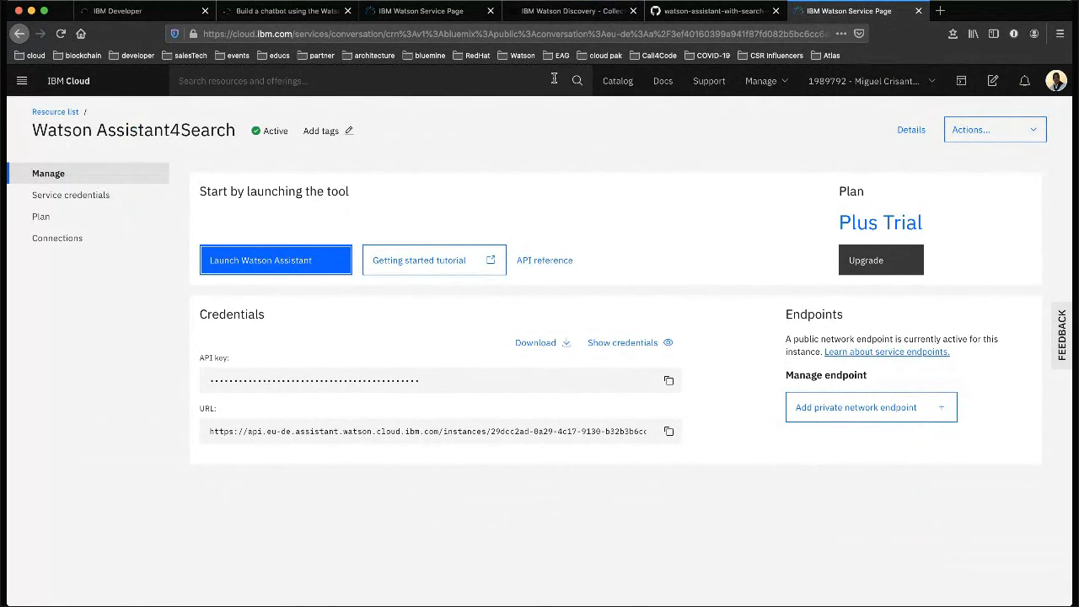
click(420, 13)
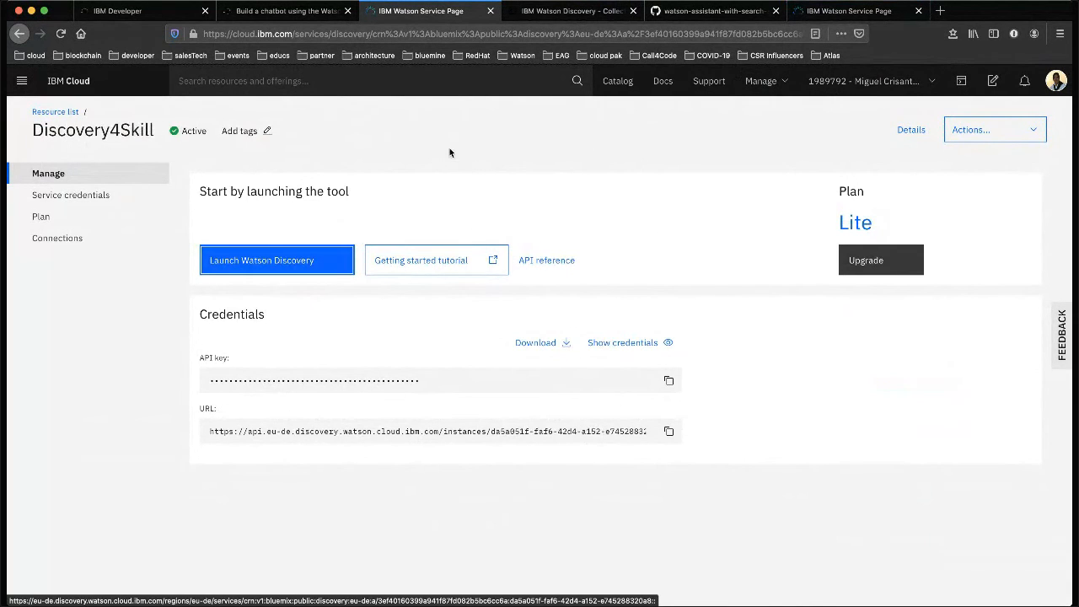
click(847, 11)
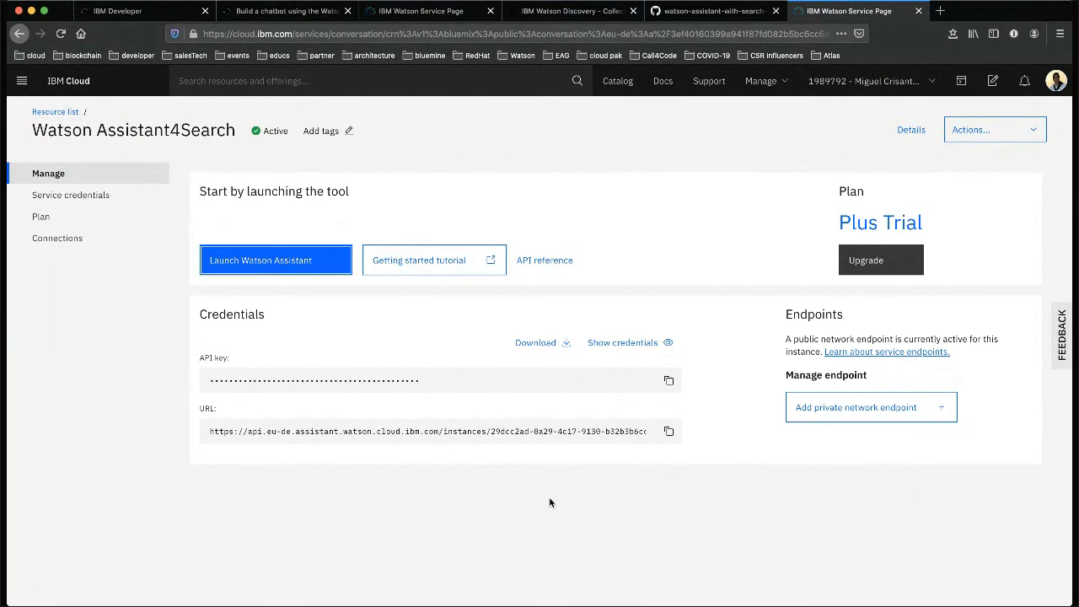
click(669, 343)
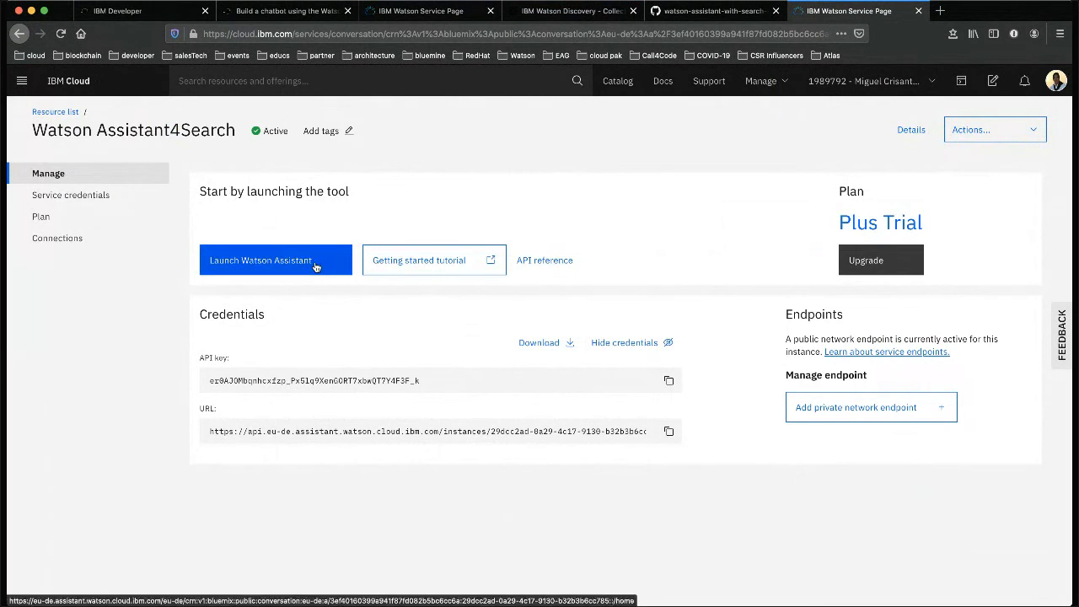
click(262, 264)
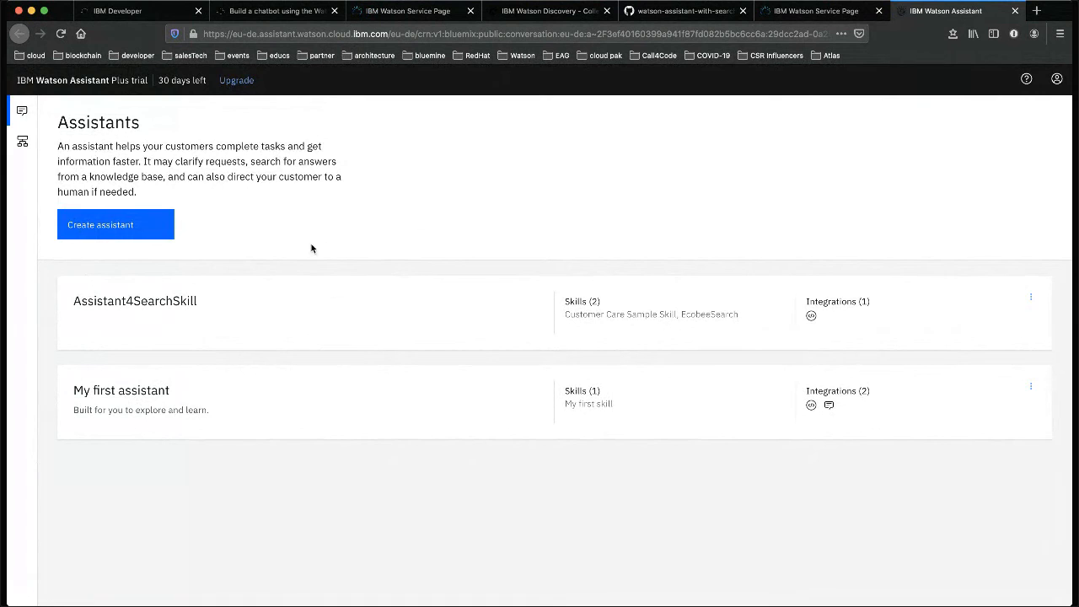
- Create a new assistant named Second Assistant with the preview link enabled
click(120, 226)
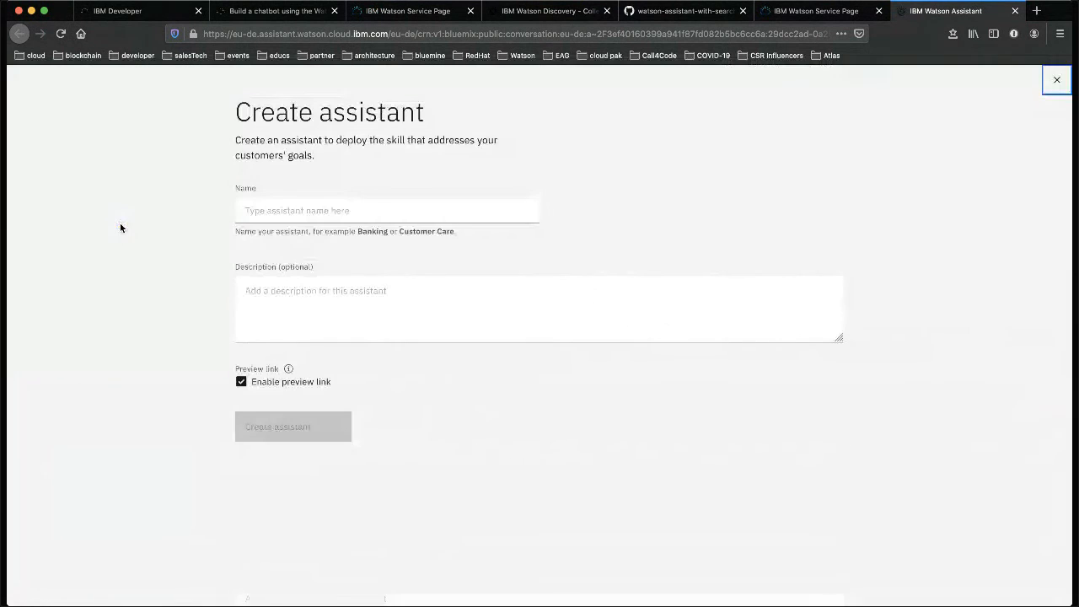
click(305, 209)
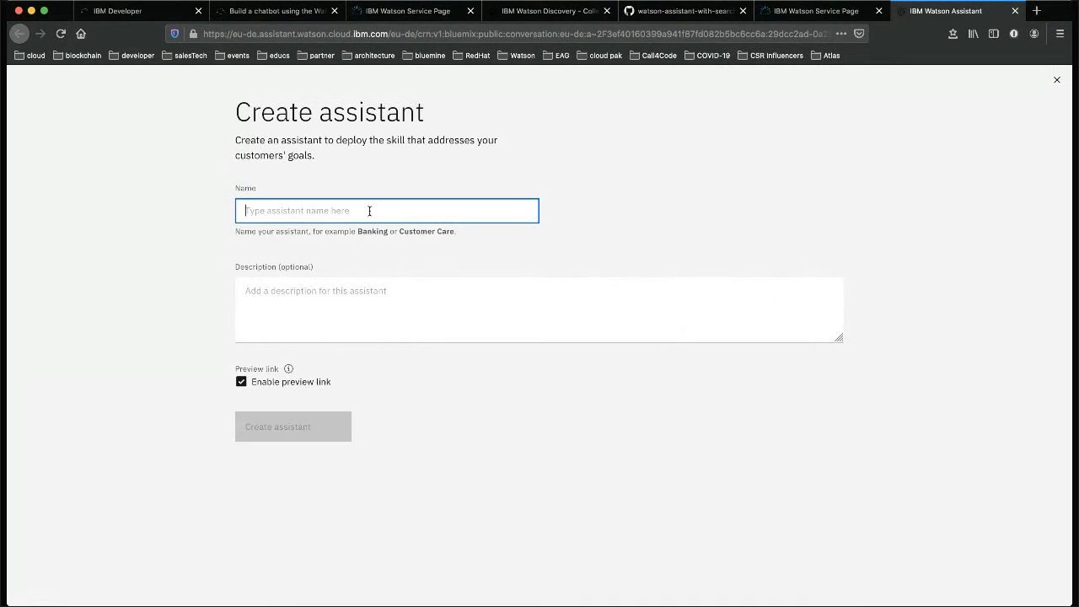
text(Second)
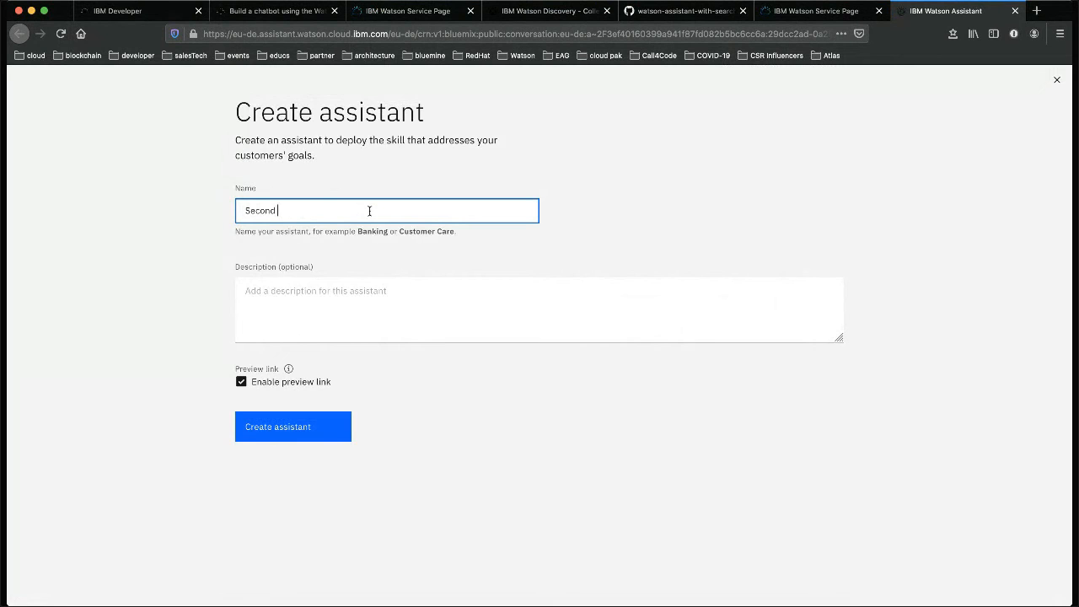
text( Assistant)
click(301, 432)
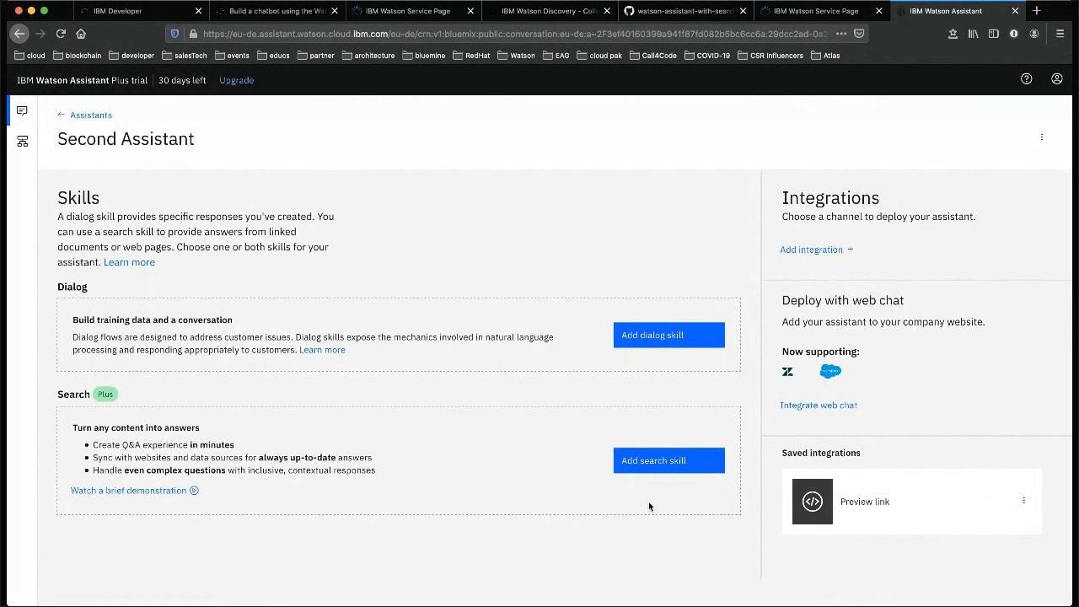
- Add the prebuilt Customer Care Sample Skill from the sample skills as the dialog skill of Second Assistant
click(643, 336)
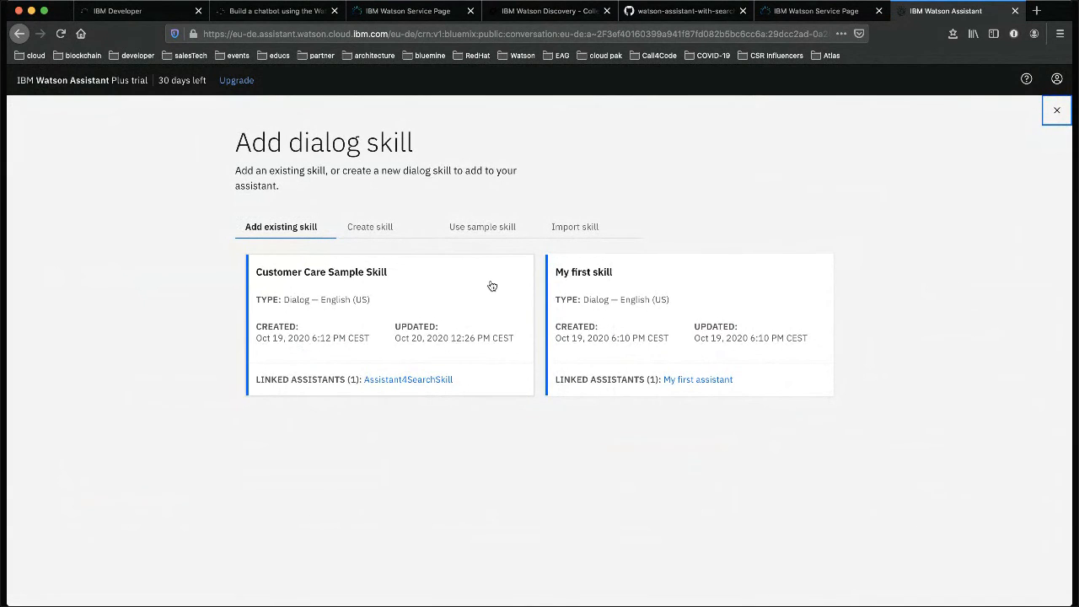
click(489, 229)
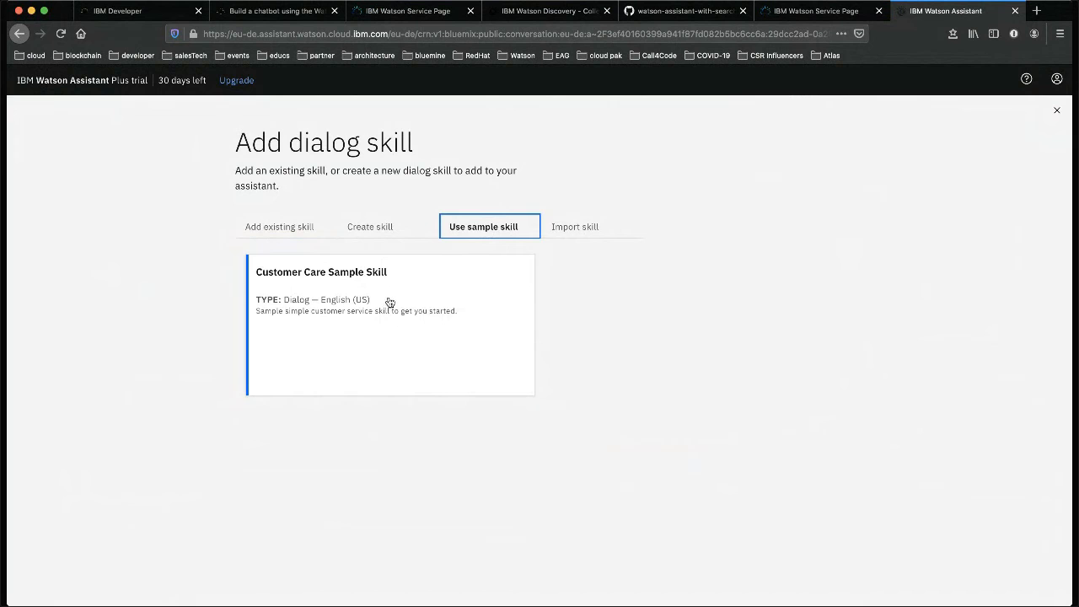
click(281, 231)
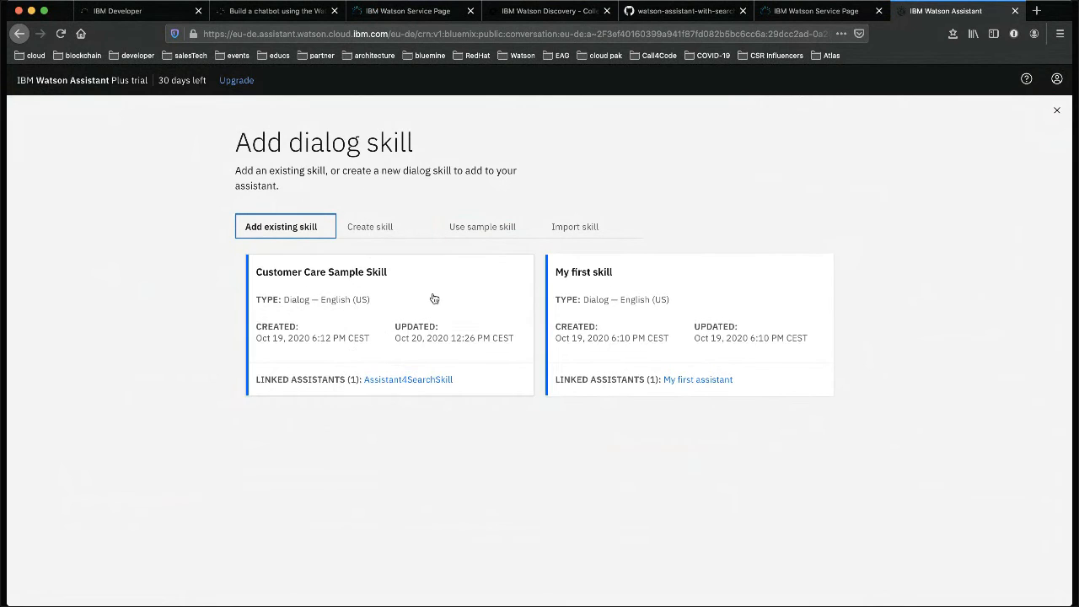
click(488, 228)
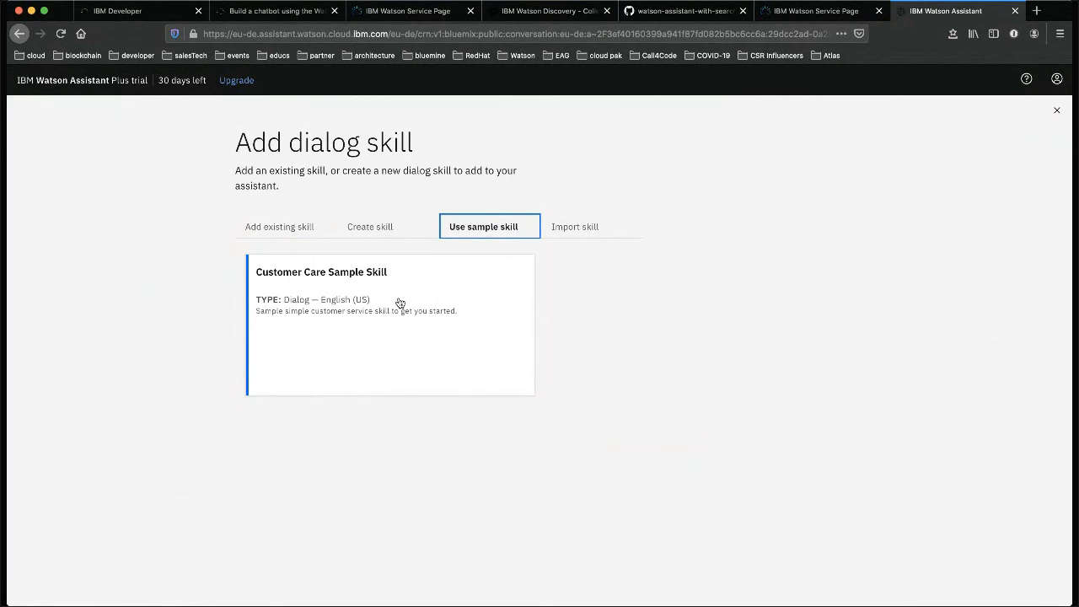
click(579, 230)
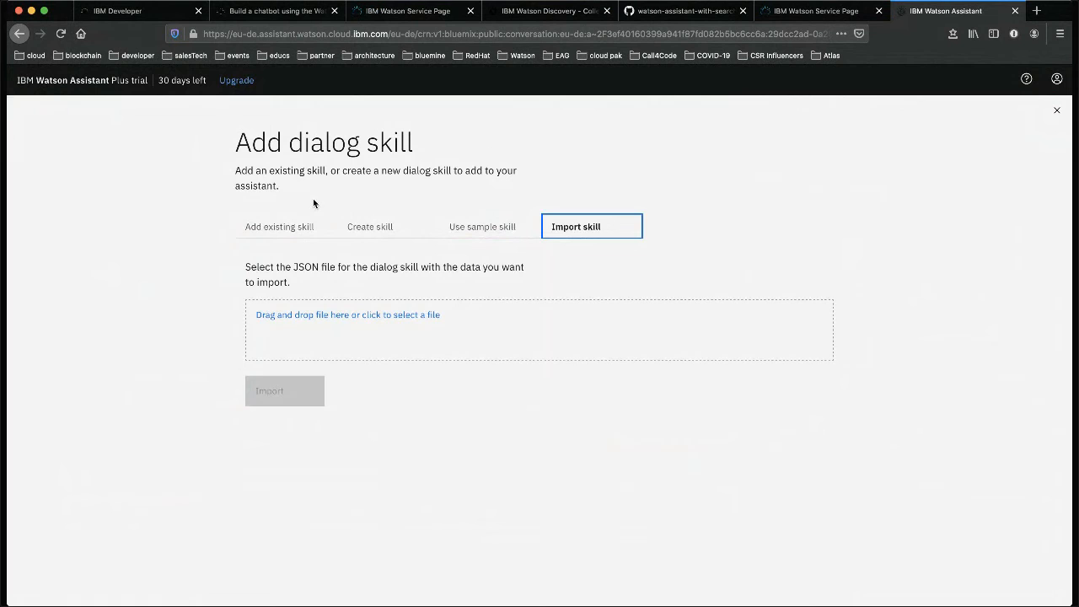
click(361, 230)
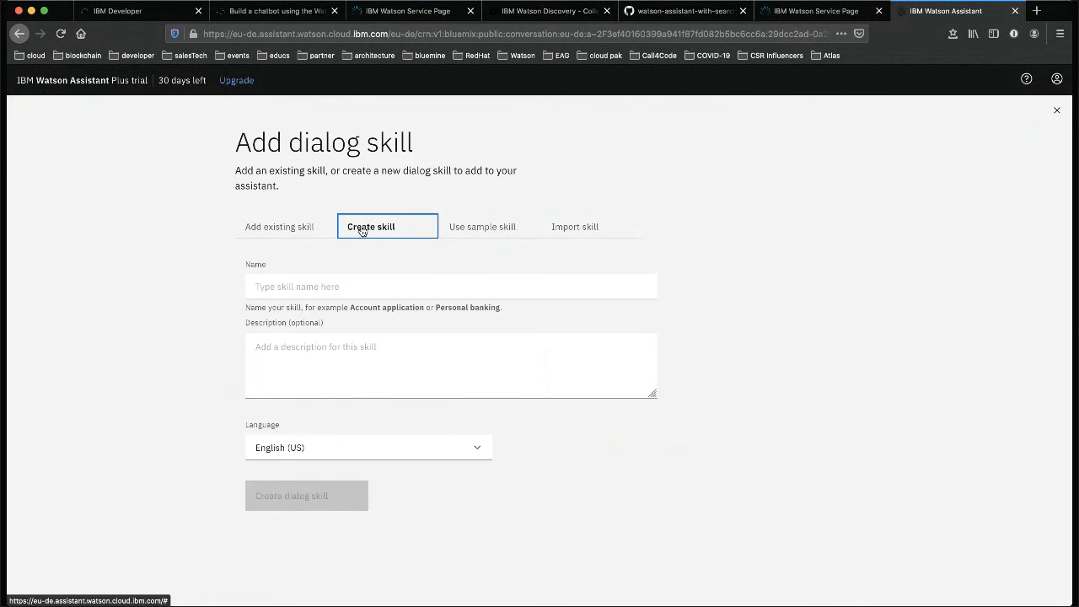
click(497, 228)
click(366, 345)
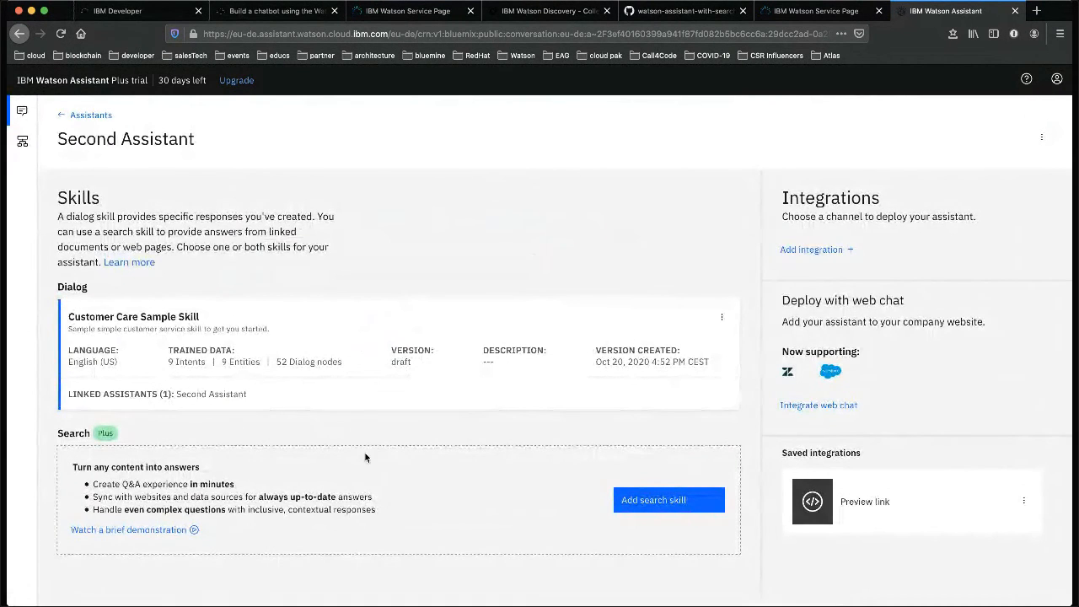
- Open the Customer Care Sample Skill and examine its intents, custom and system entities, and dialog nodes
click(328, 358)
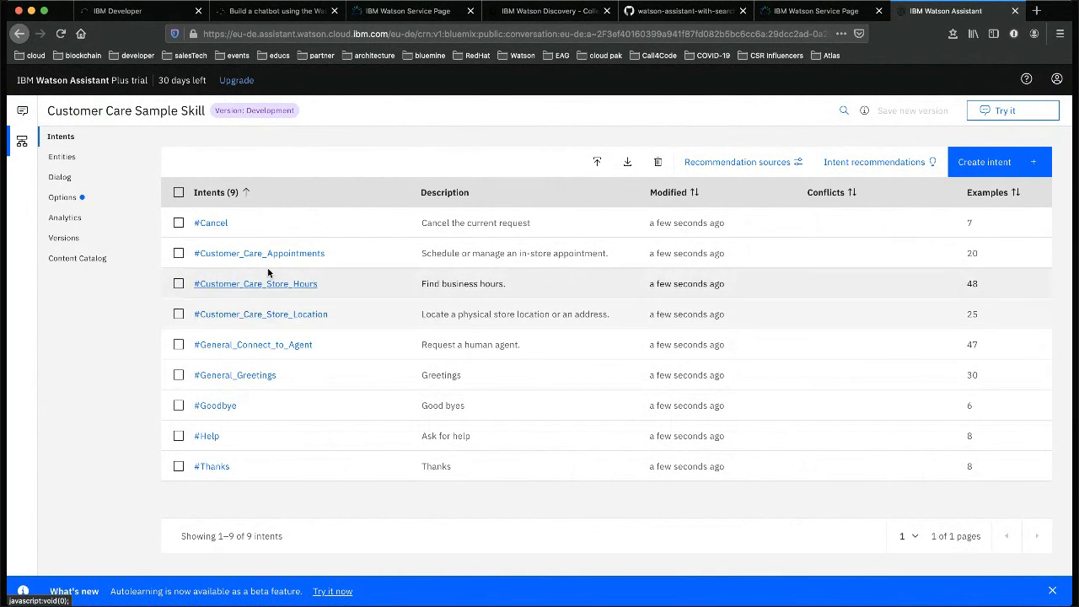
click(68, 156)
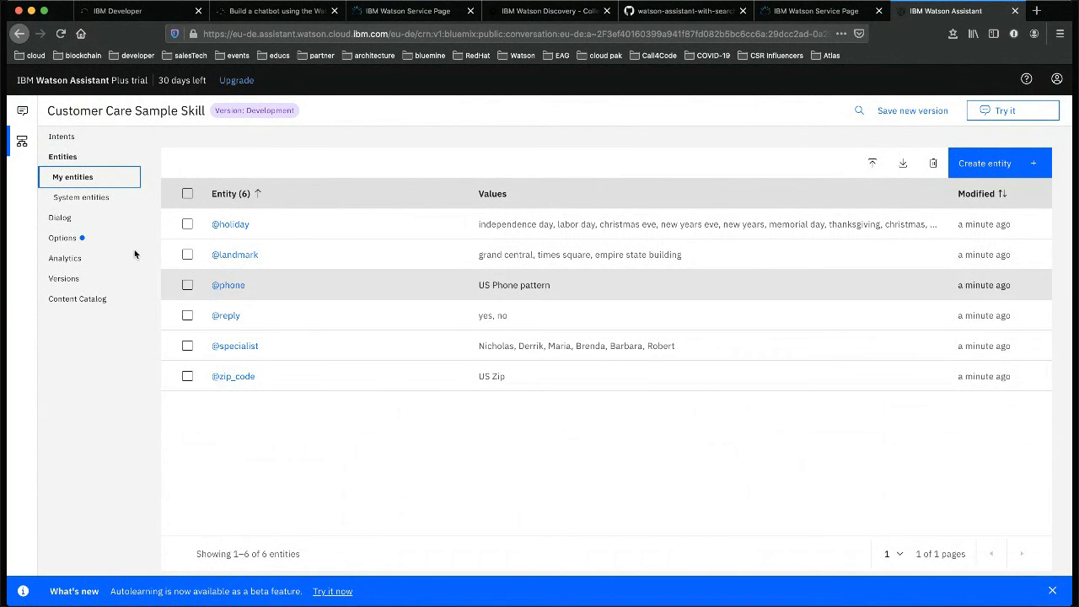
click(80, 201)
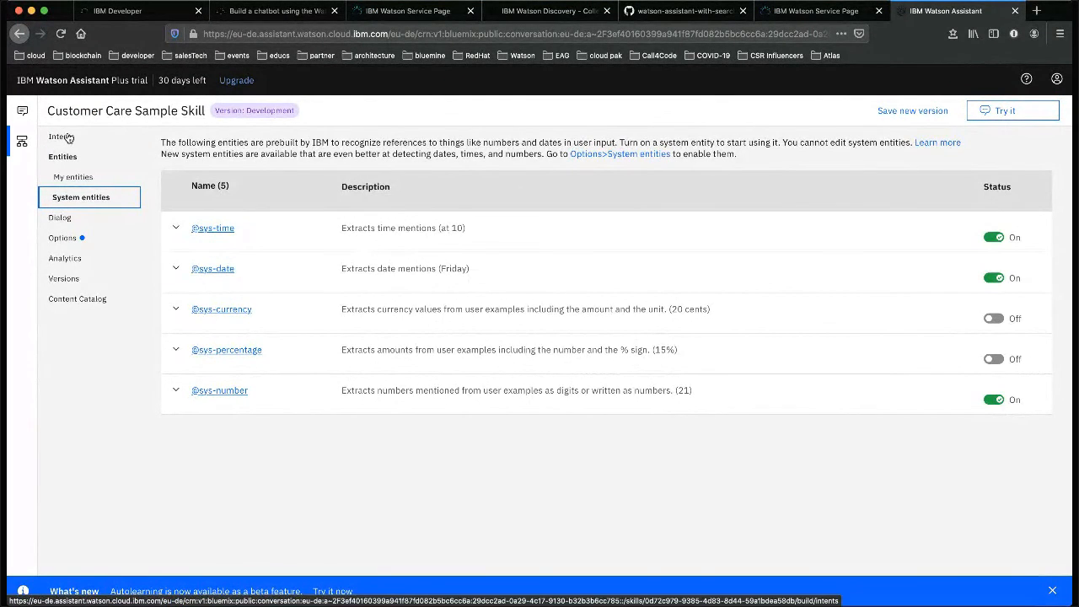
click(57, 218)
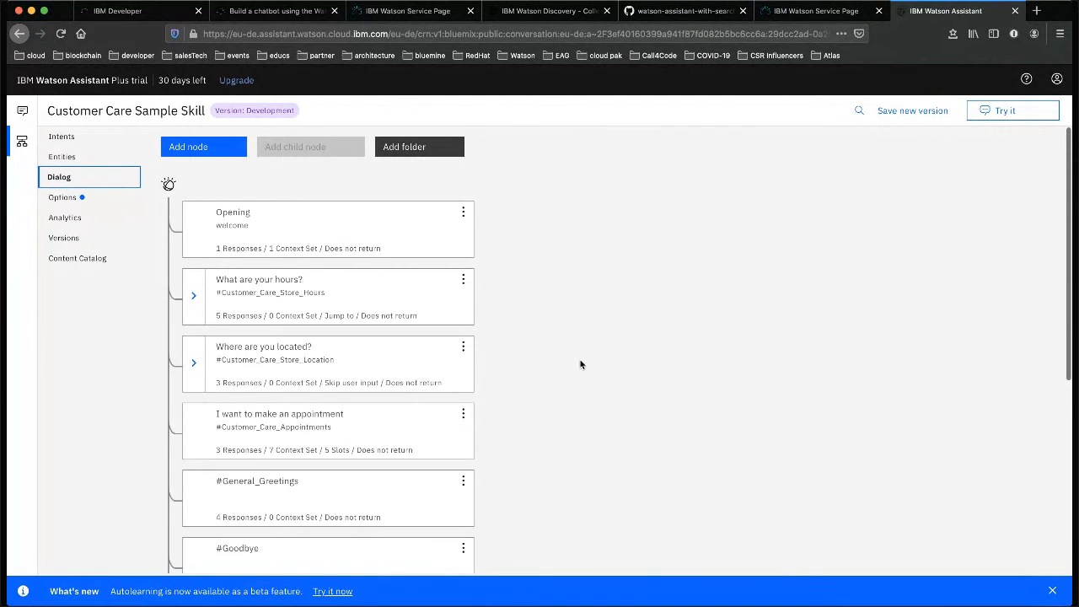
scroll(581, 363, down, 1)
scroll(580, 364, up, 1)
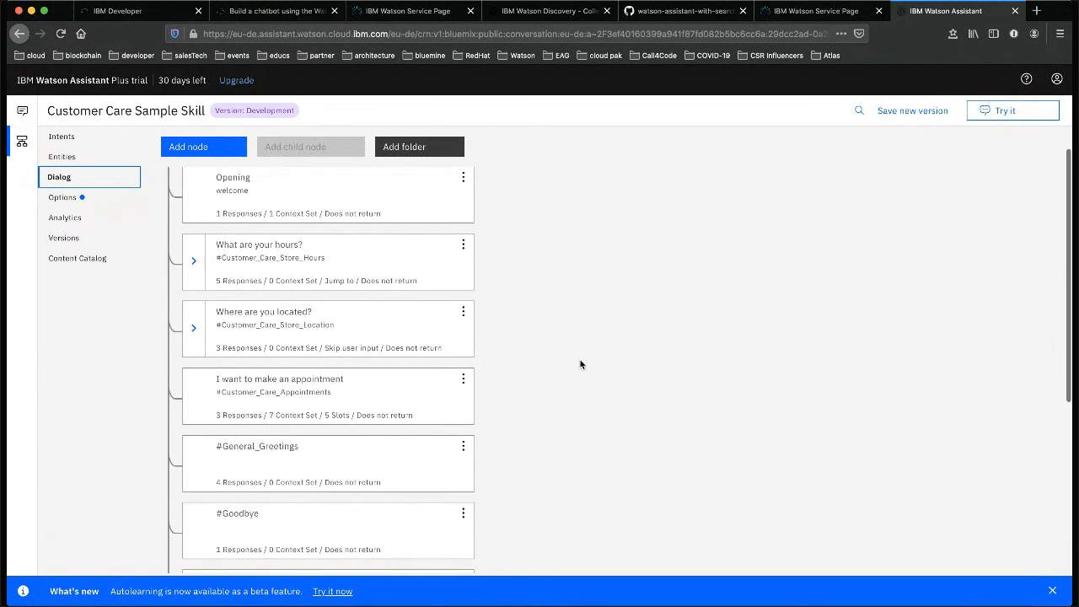
scroll(580, 365, down, 1)
scroll(580, 364, down, 2)
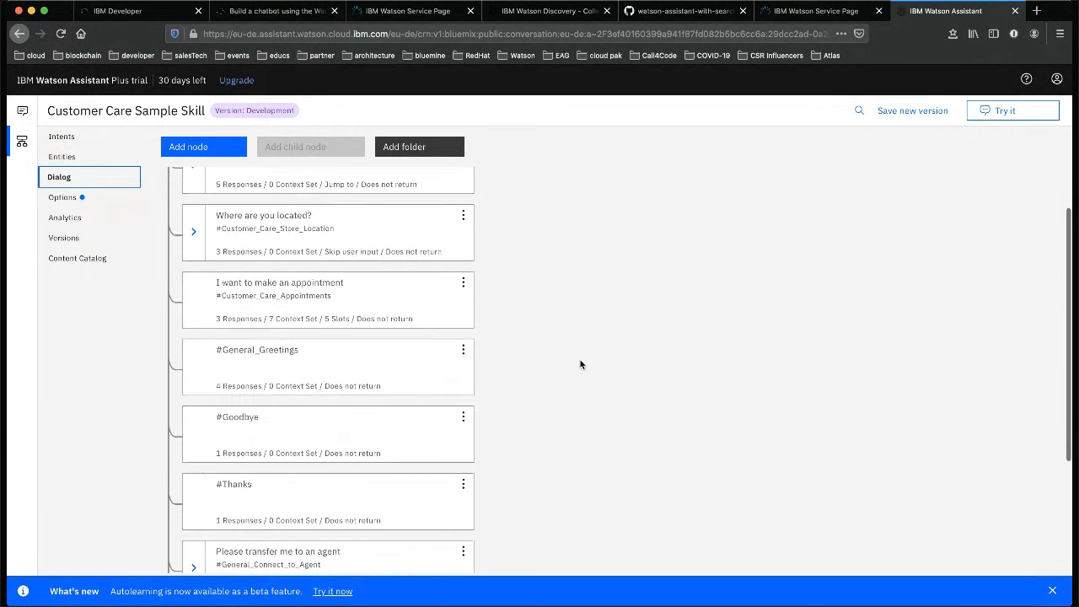
scroll(580, 364, down, 1)
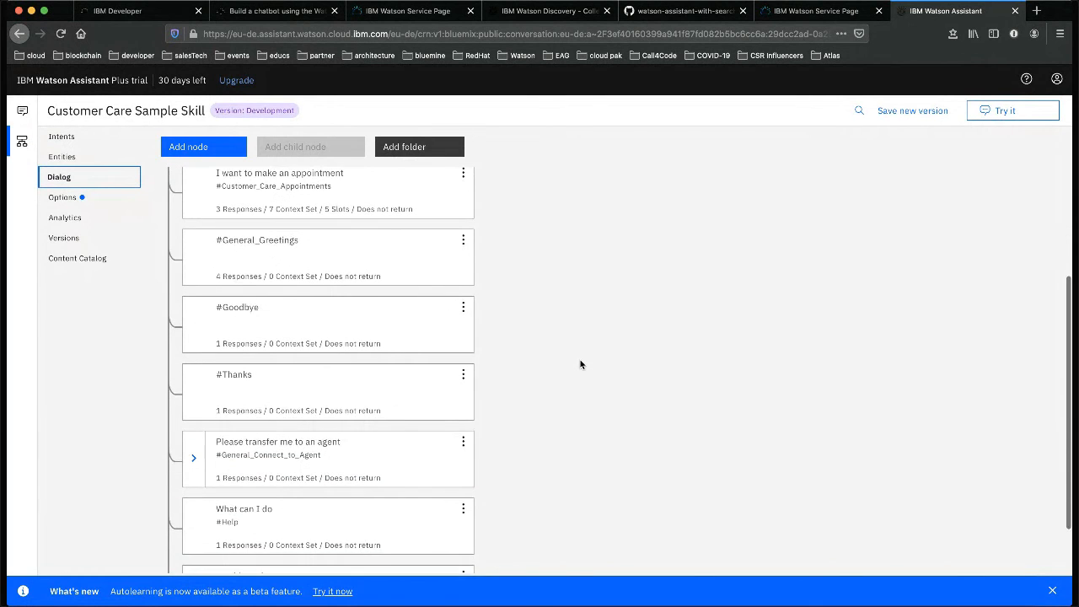
scroll(580, 364, up, 3)
scroll(580, 364, up, 1)
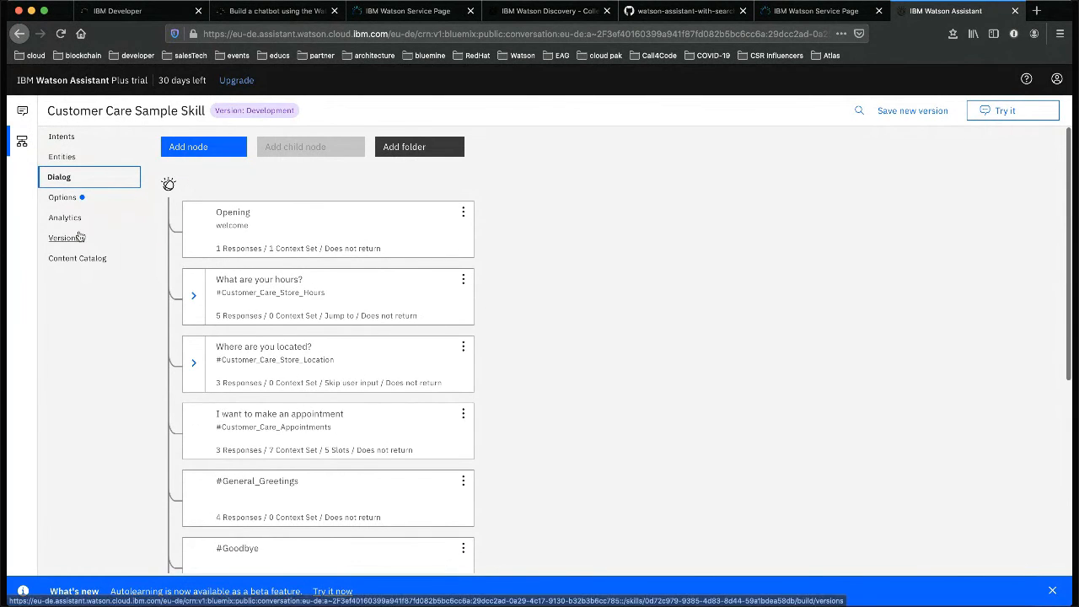
- Create an intent named Pioneer_Product in the Customer Care Sample Skill
click(65, 143)
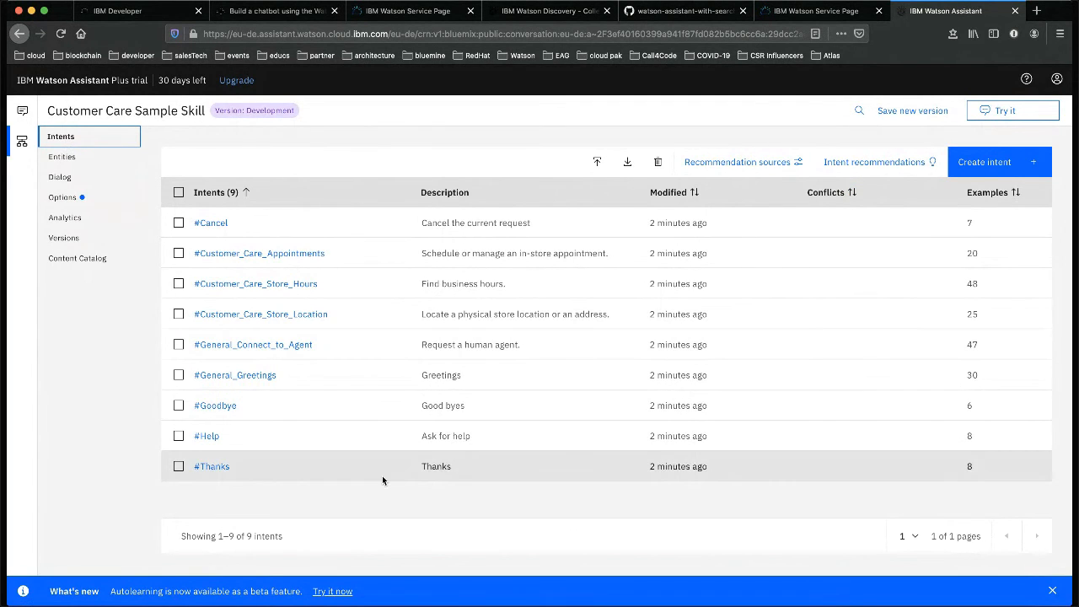
click(990, 162)
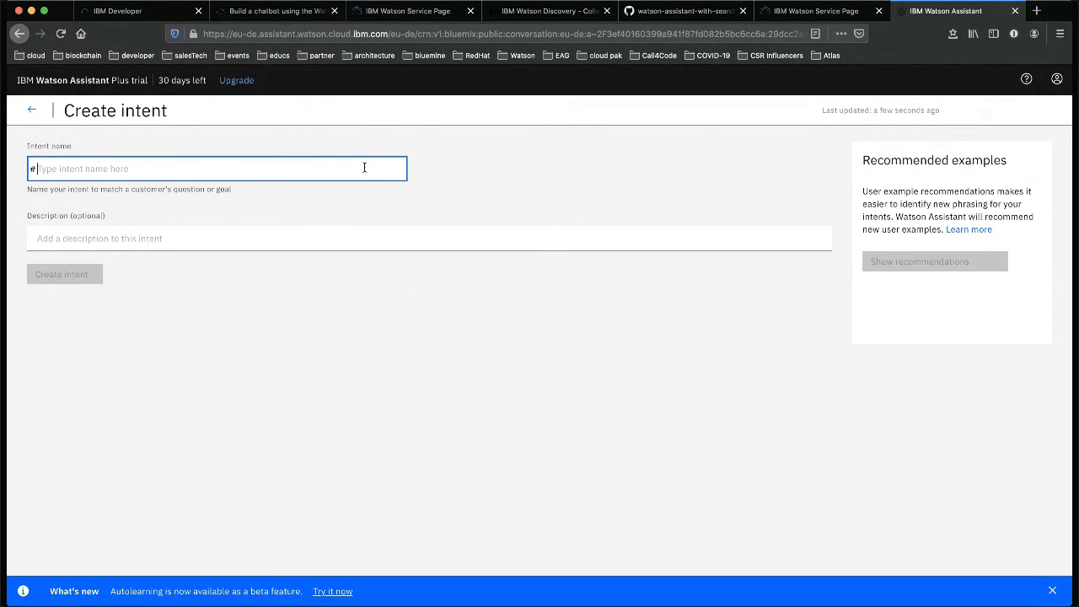
text(P)
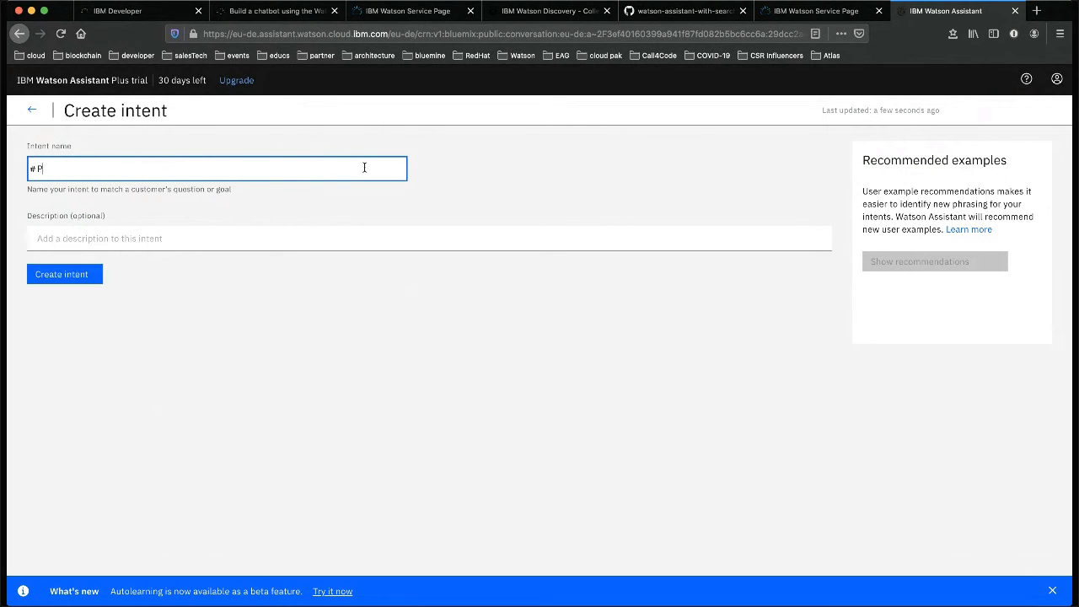
text(ioneer_Product)
click(68, 280)
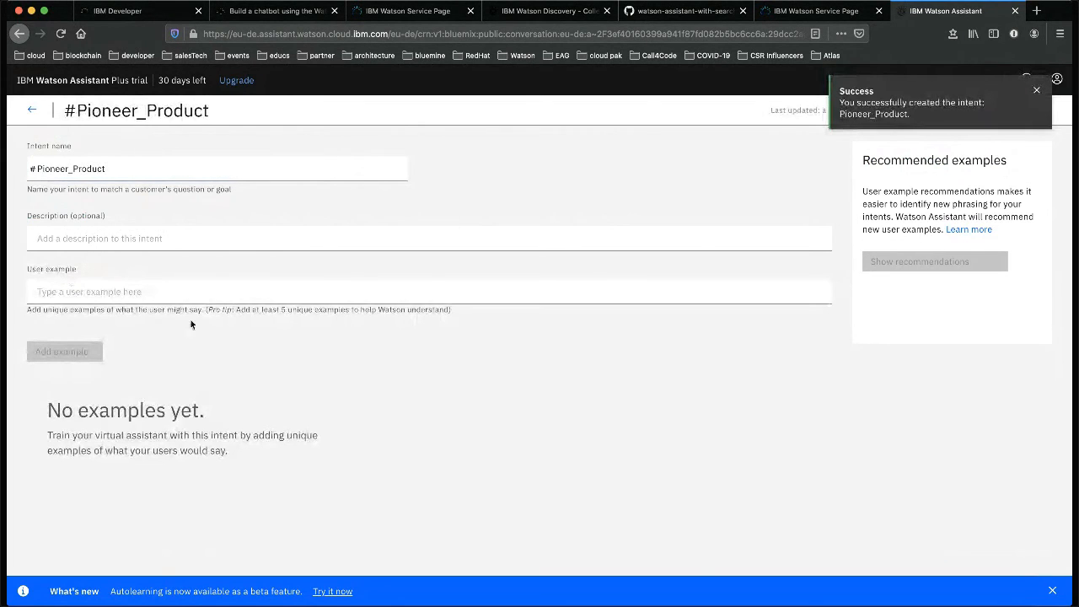
- Add the user example "how do i configure the rekordbox" to the #Pioneer_Product intent
click(179, 292)
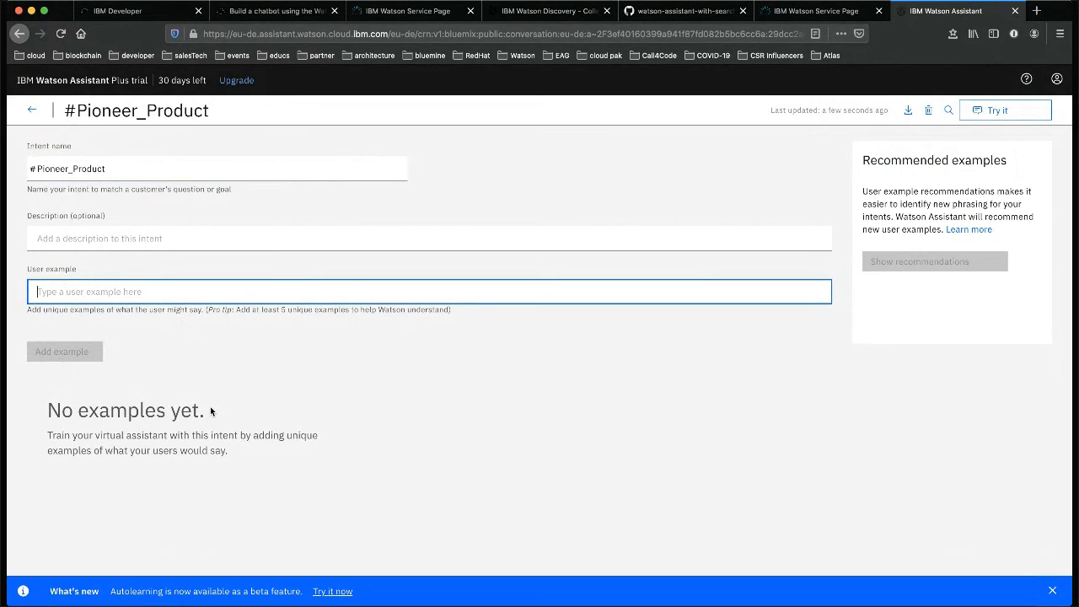
text(how do i)
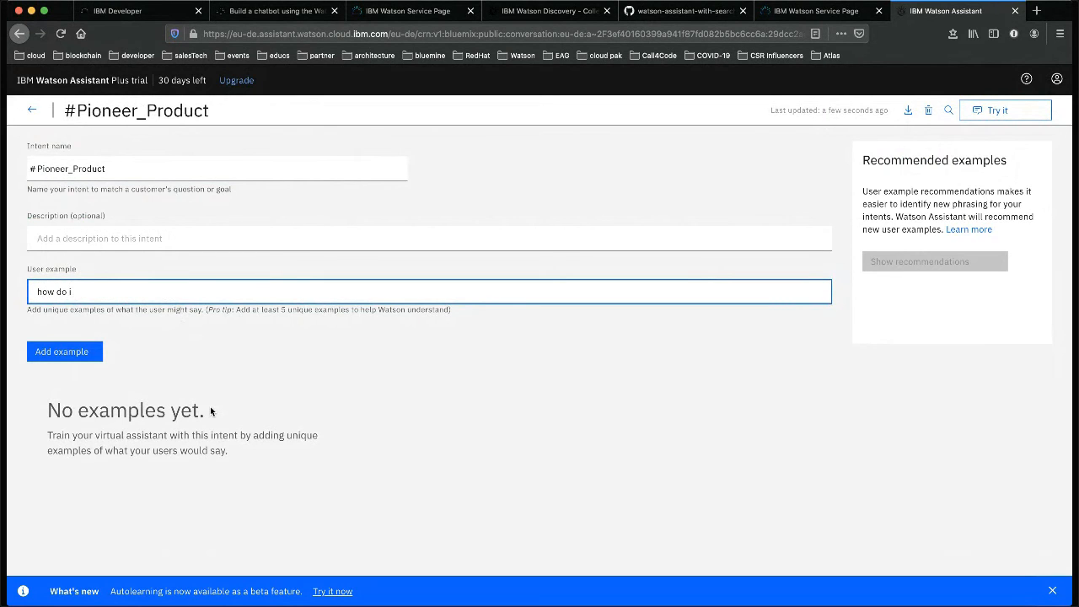
text( start)
key(BackSpace)
key(BackSpace)
key(BackSpace)
key(BackSpace)
key(BackSpace)
text(cong)
key(BackSpace)
text(figure the rekordbox)
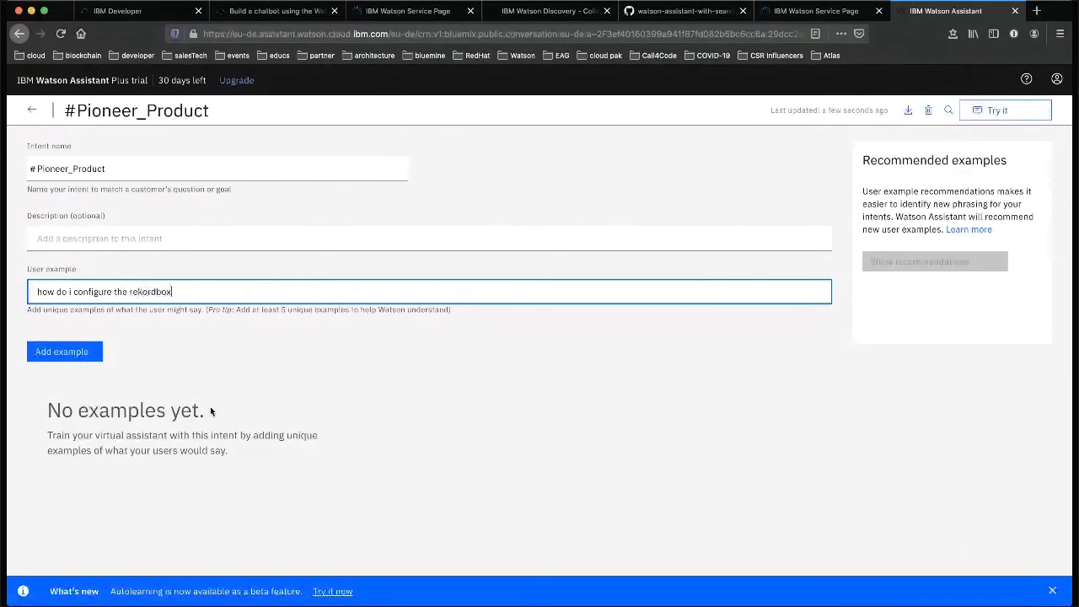
click(72, 357)
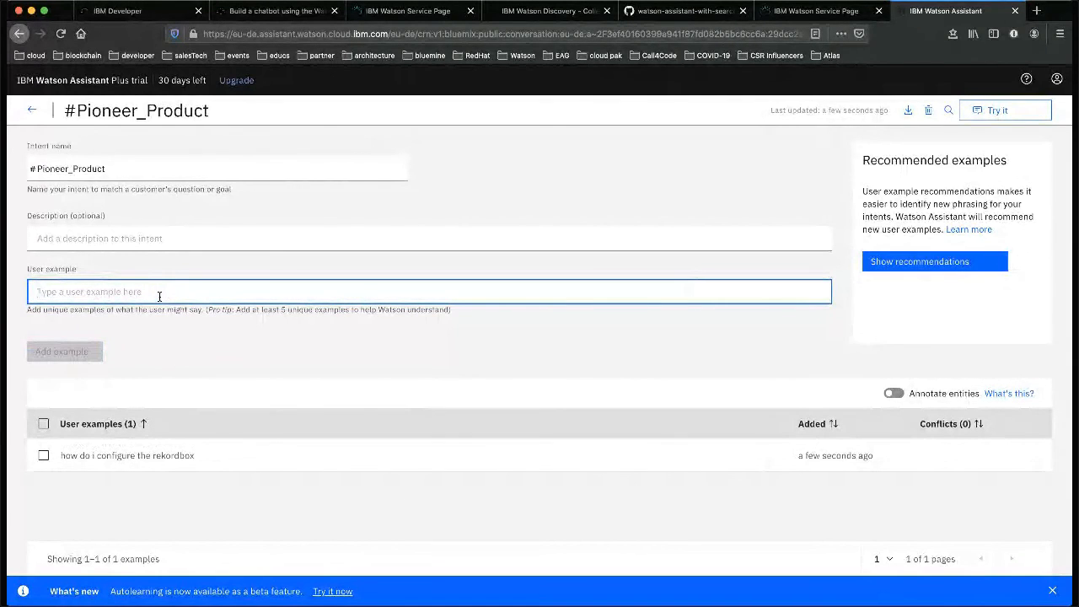
- Add the user example "how do i configure the time" to #Pioneer_Product and return to the intents list
text(a)
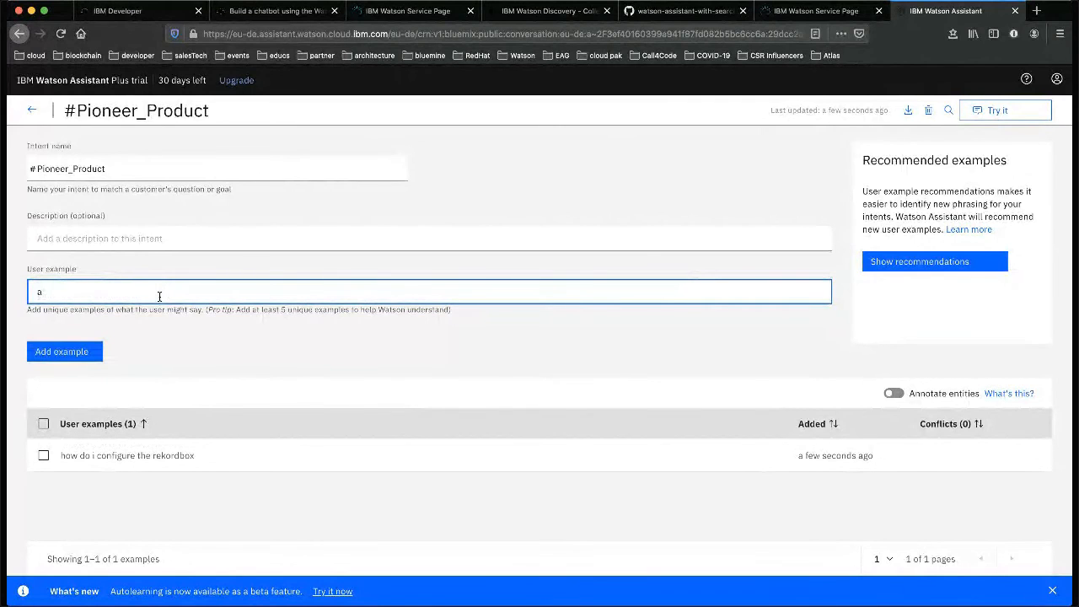
key(BackSpace)
text(how do)
text(figure the time)
click(55, 353)
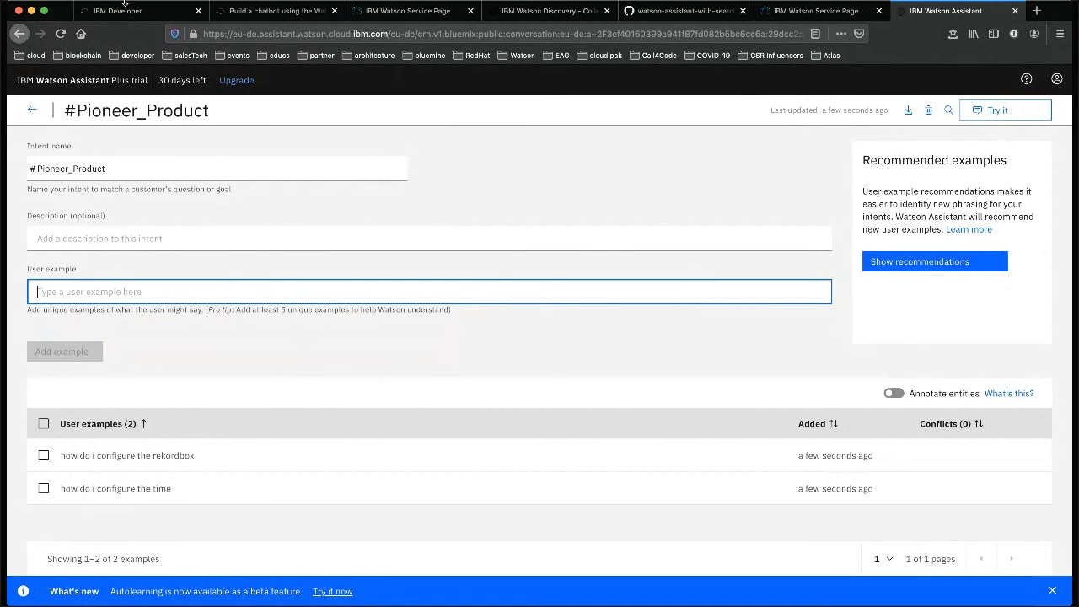
click(32, 111)
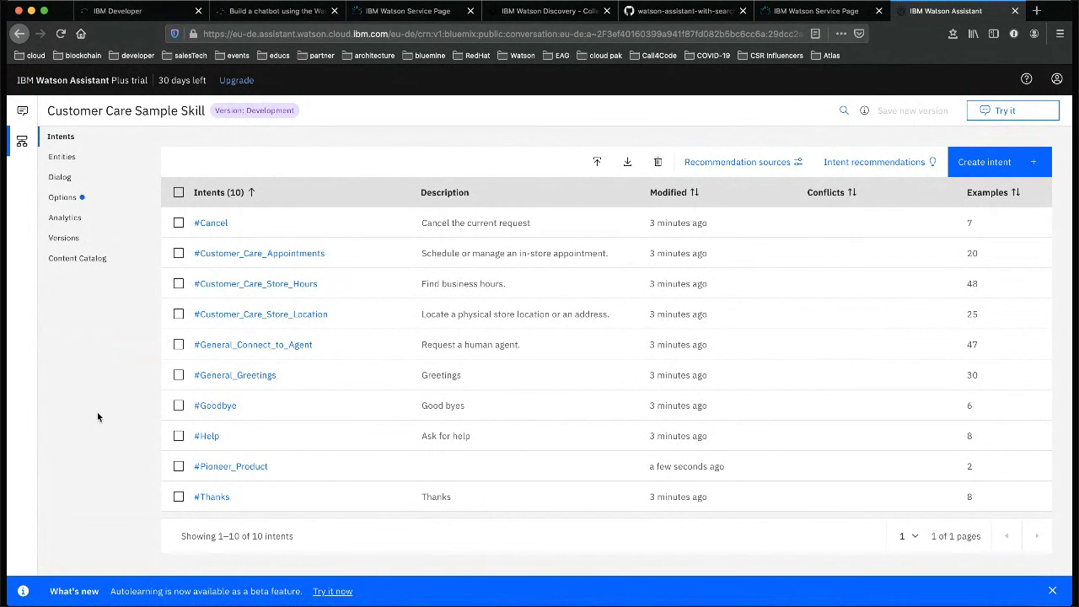
- Add a new dialog node directly below the "What can I do" node
click(65, 178)
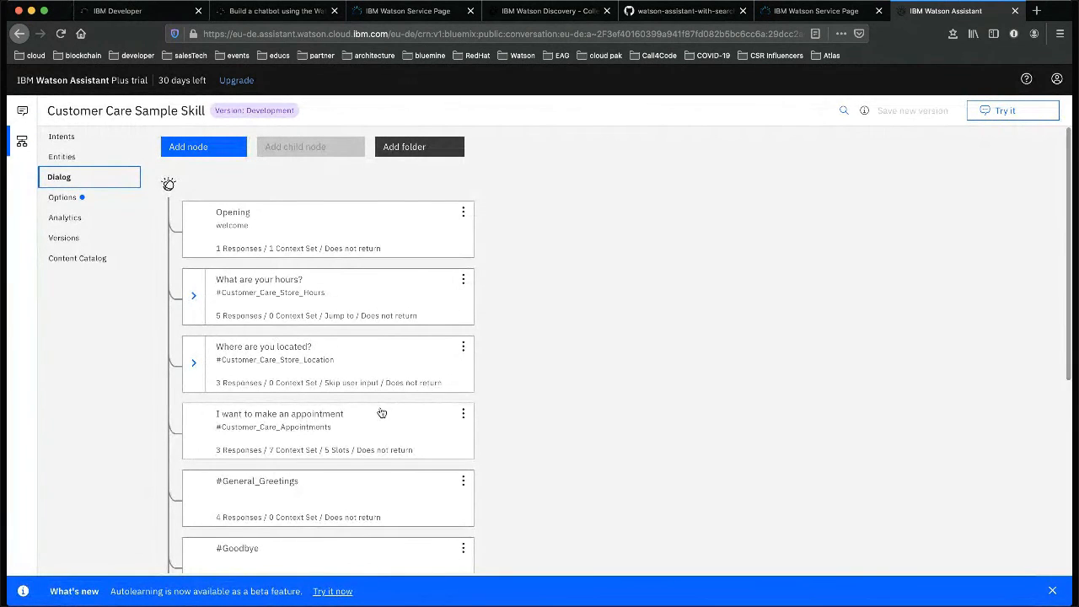
scroll(381, 409, down, 1)
scroll(381, 403, down, 1)
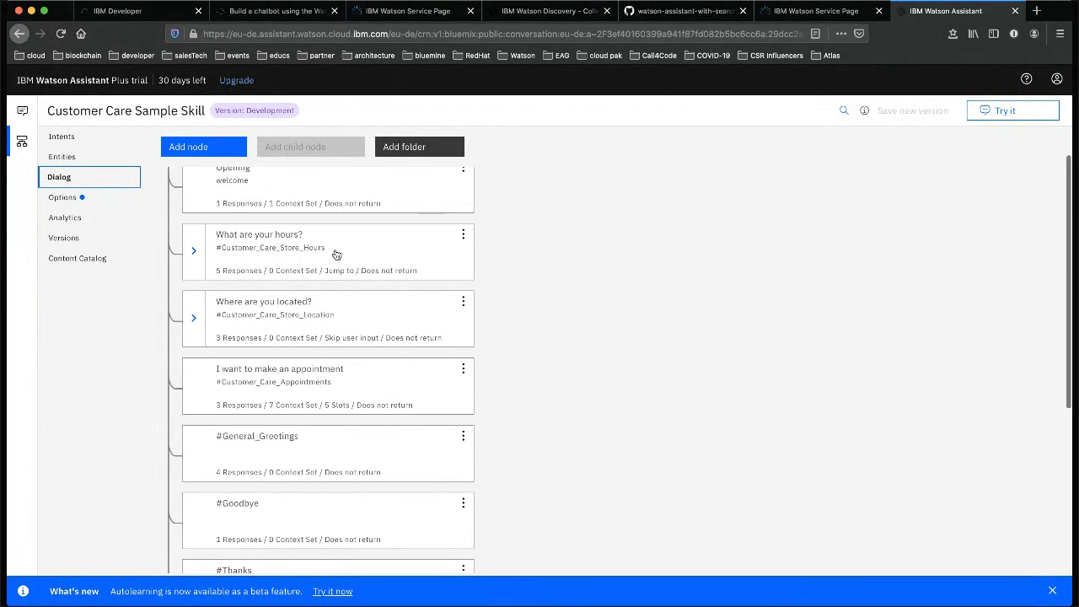
scroll(328, 313, down, 6)
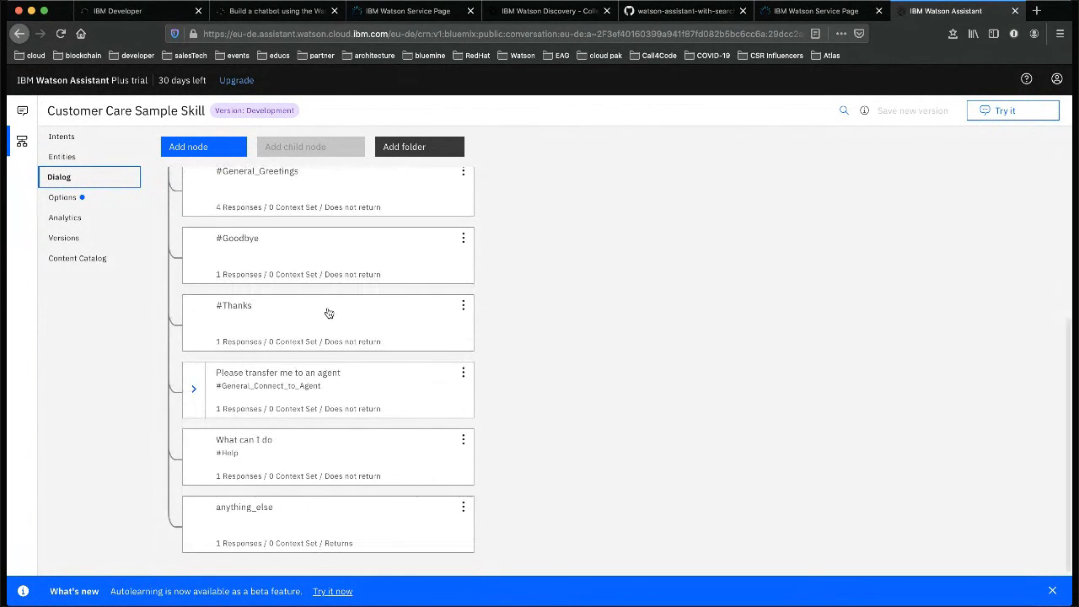
click(463, 439)
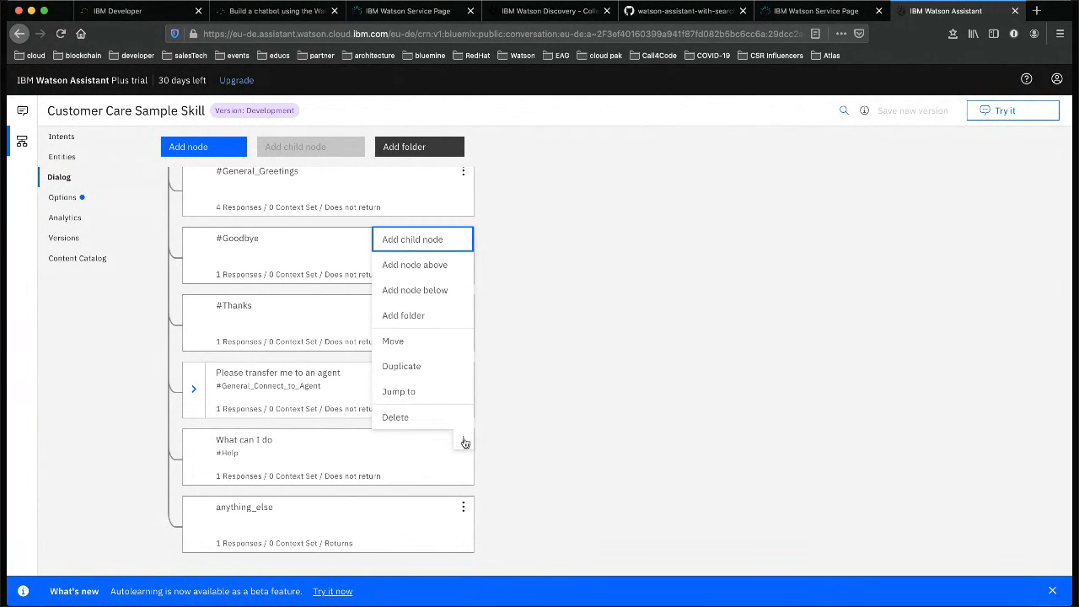
click(421, 289)
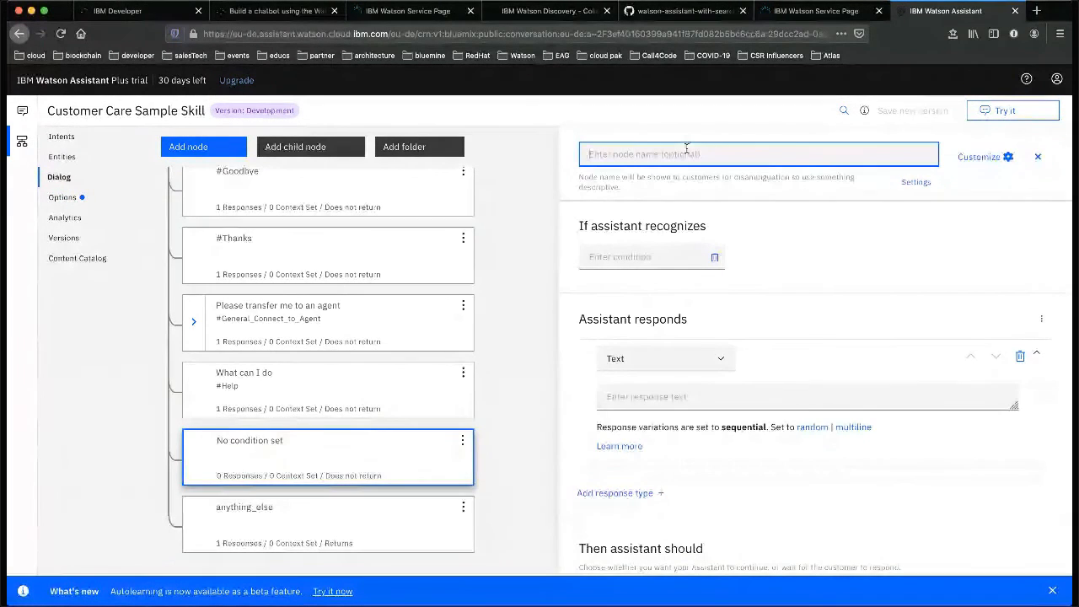
- Name the new dialog node "Pioneer information" and set its condition to the #Pioneer_Product intent
text(Picne)
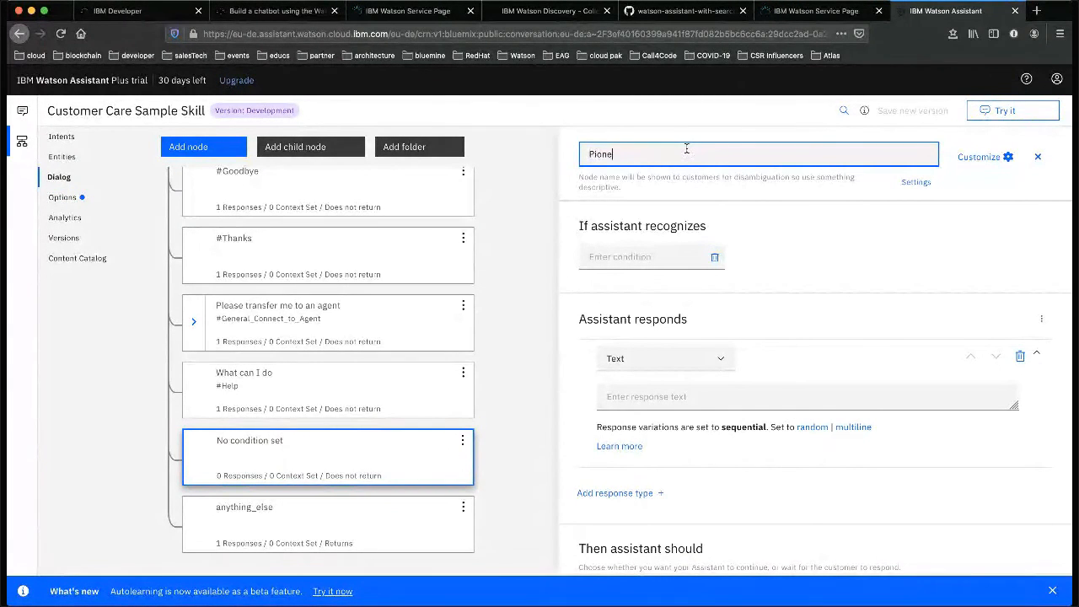
text(er information)
click(640, 257)
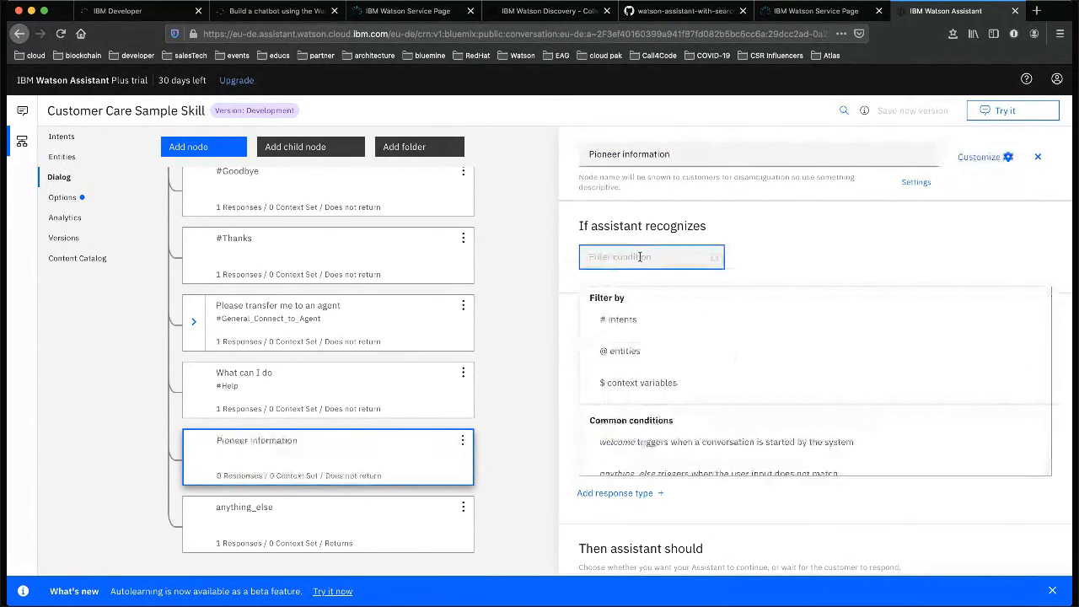
click(620, 318)
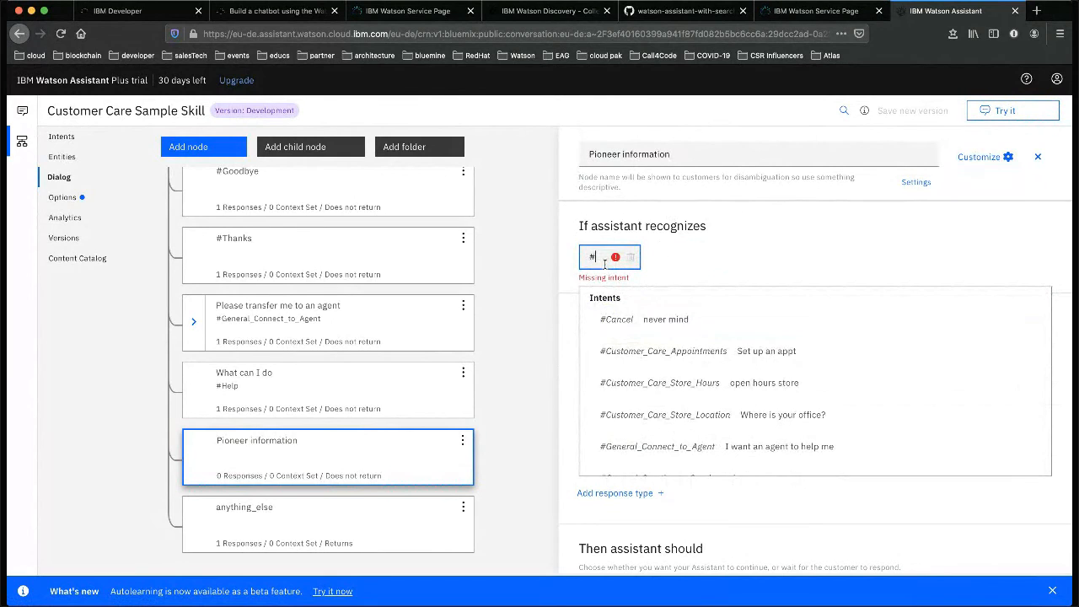
scroll(614, 381, down, 4)
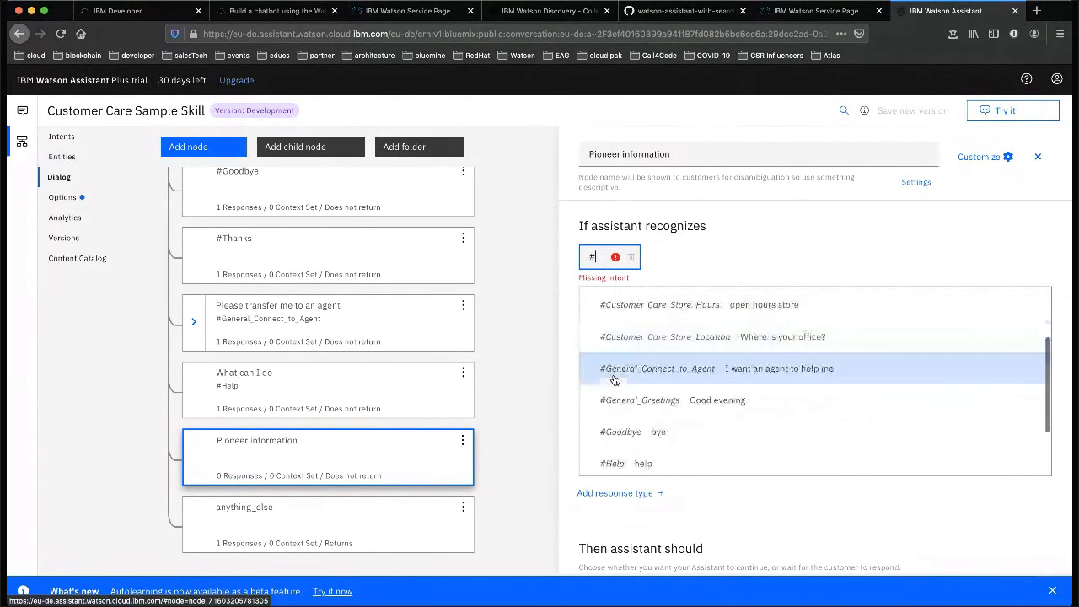
click(622, 432)
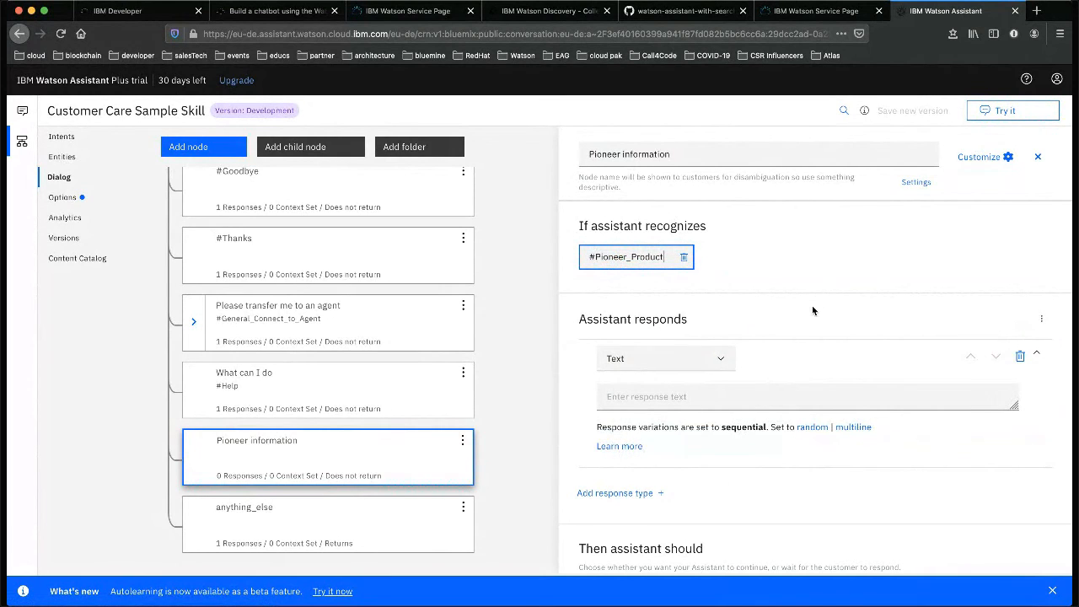
- Set the Pioneer information node's response type to Search skill
scroll(811, 307, down, 1)
click(724, 318)
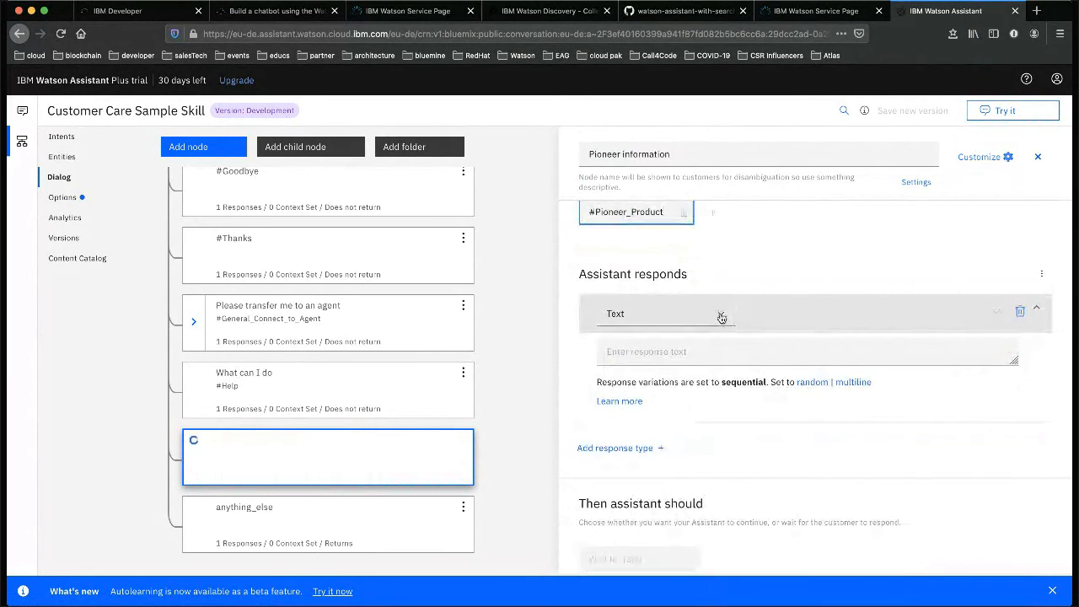
click(721, 318)
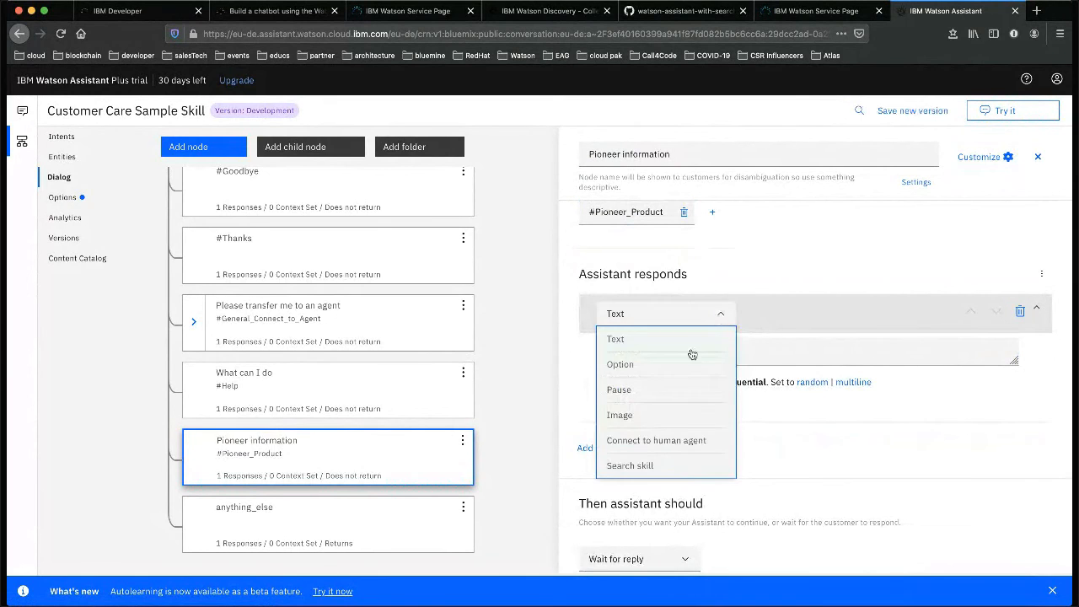
click(633, 469)
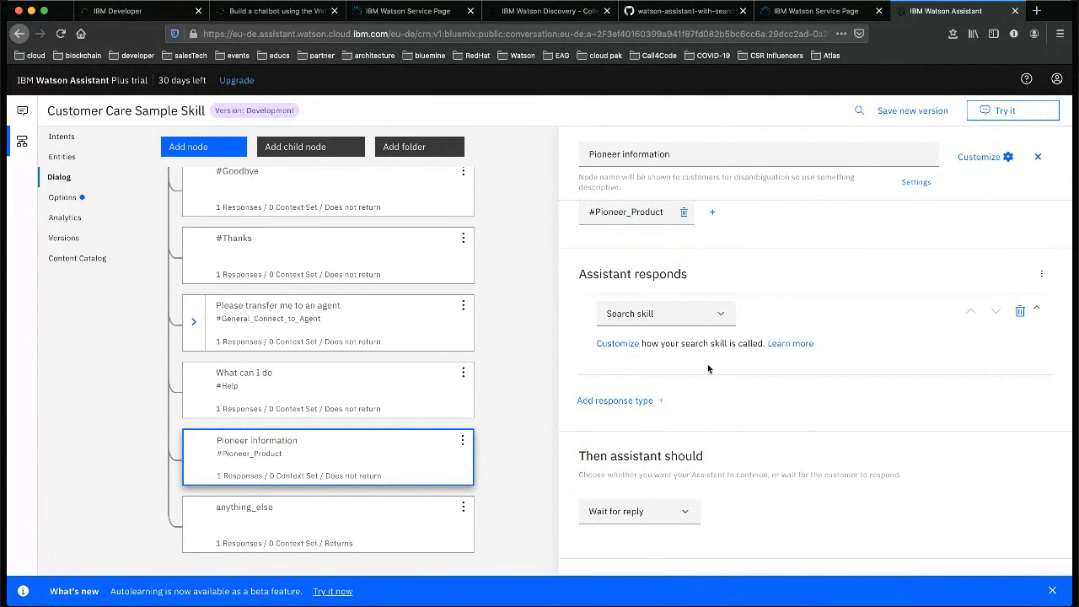
scroll(709, 369, down, 3)
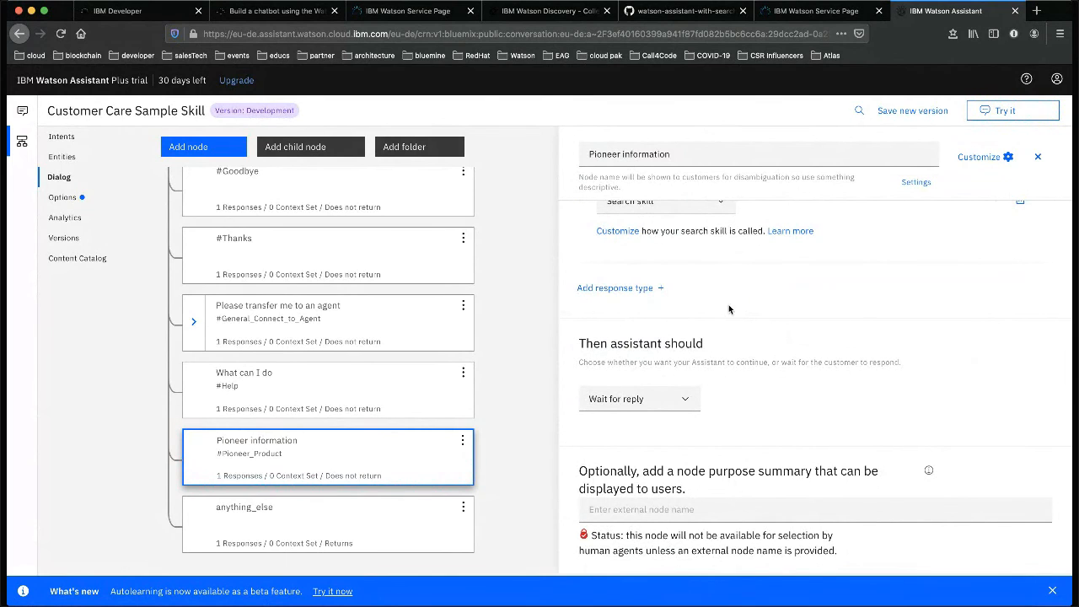
scroll(610, 336, up, 2)
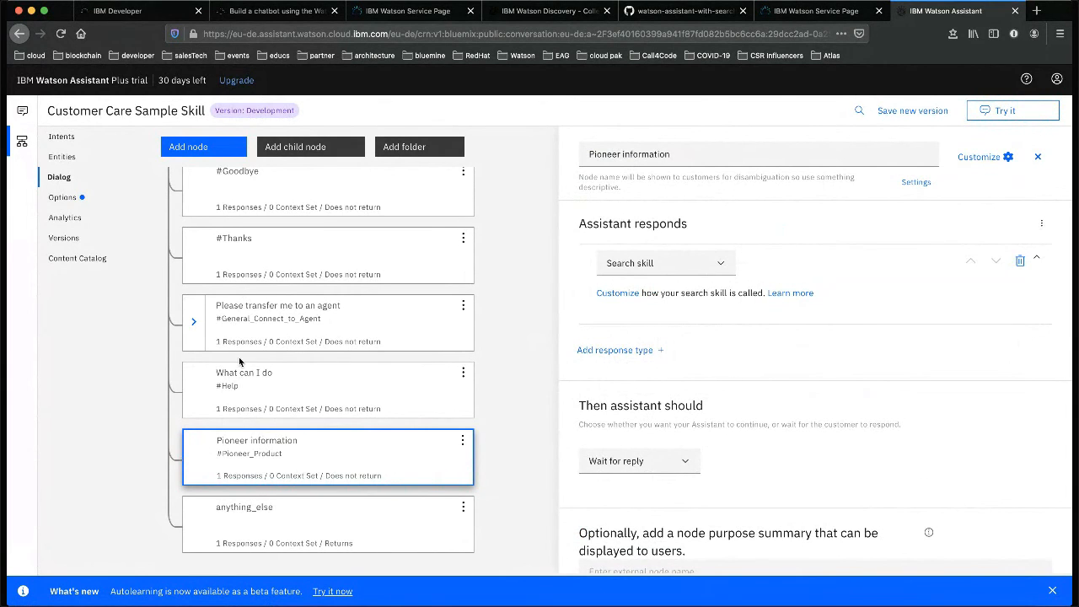
- Add a new search skill named "second skill" to Second Assistant, using the Pioneer Manual collection
click(21, 115)
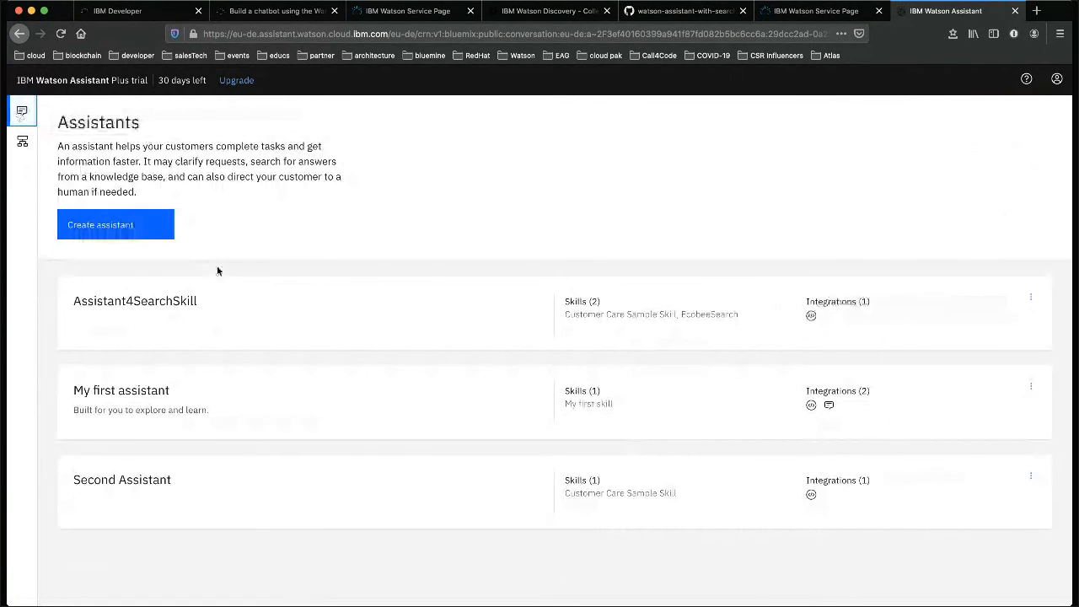
click(147, 487)
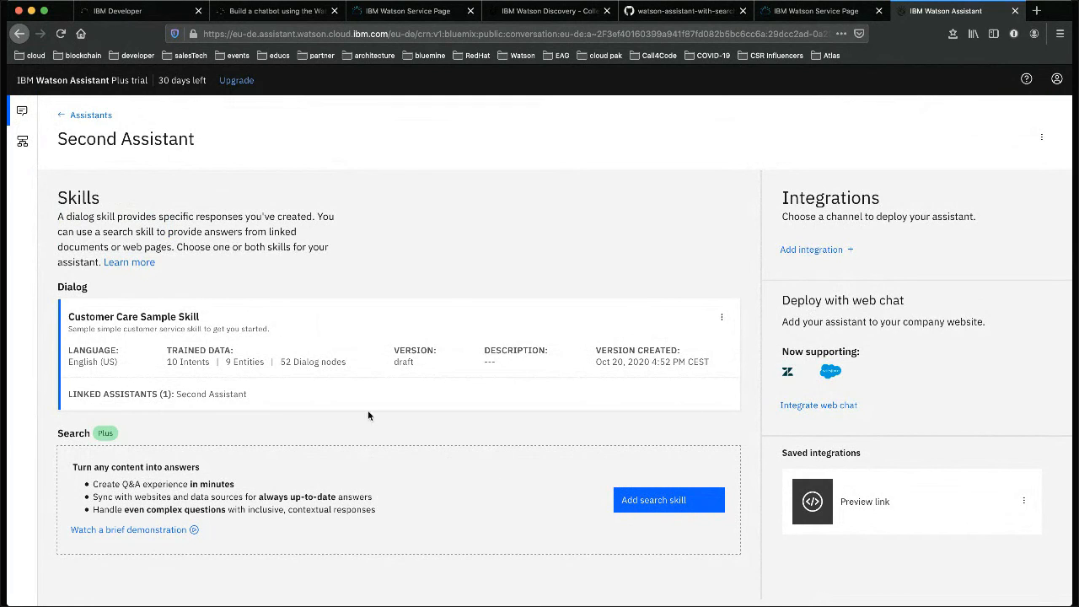
click(666, 506)
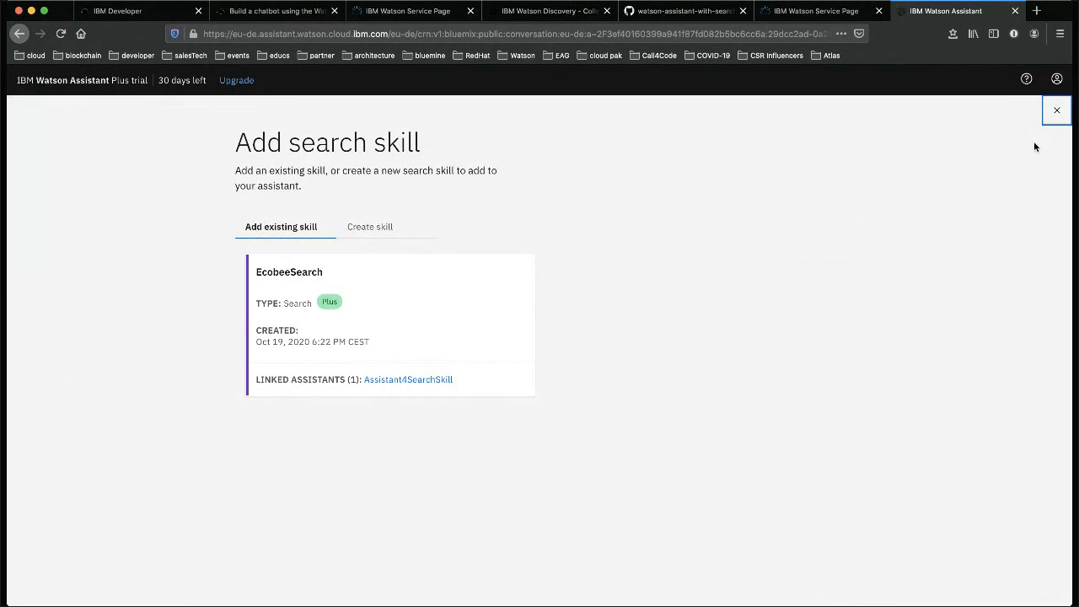
click(382, 228)
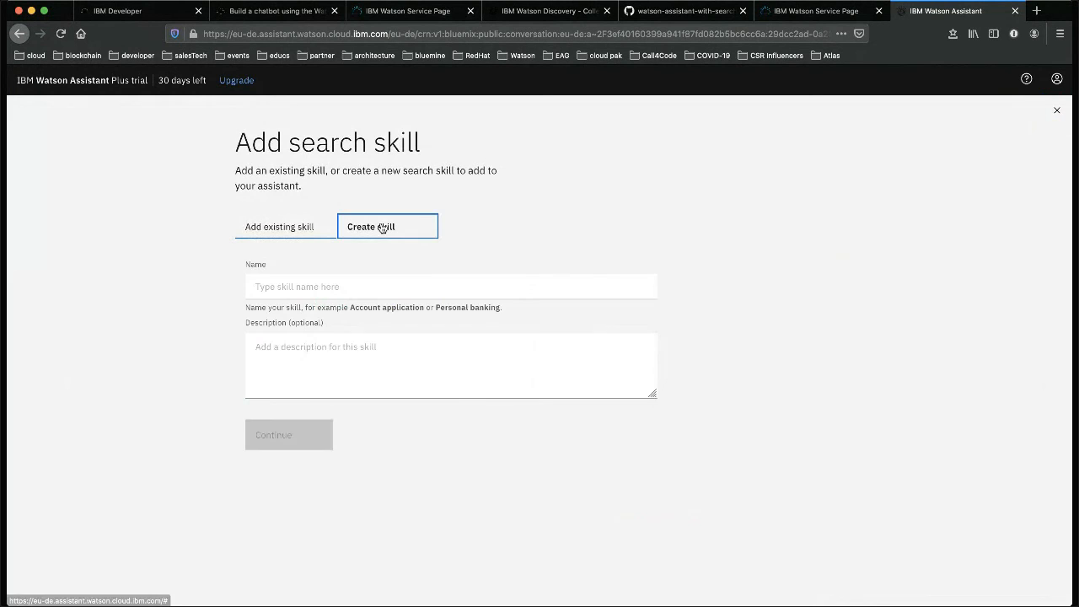
click(379, 285)
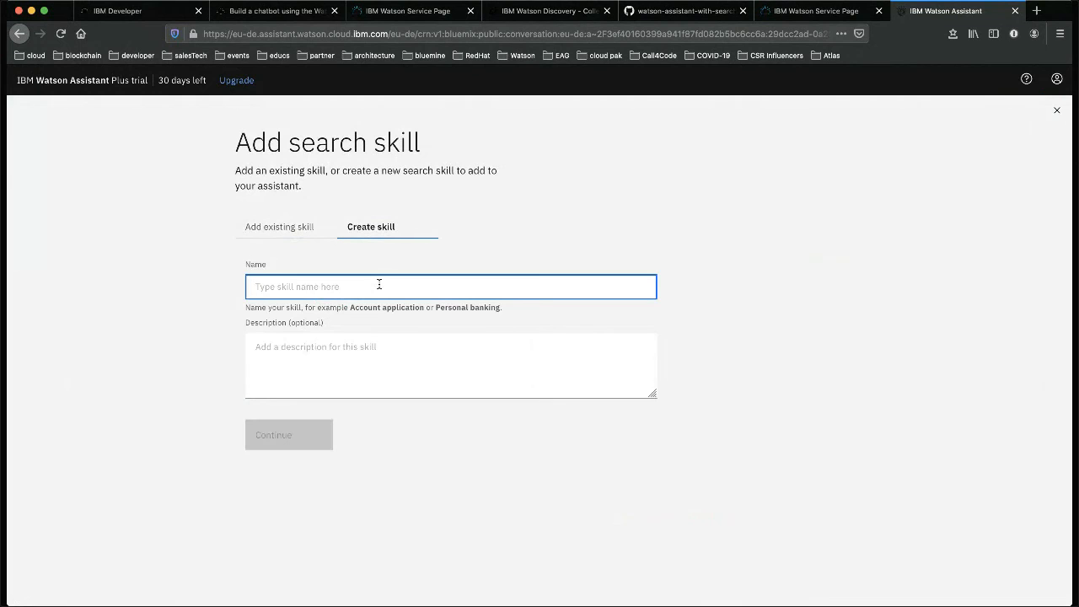
text(second sk)
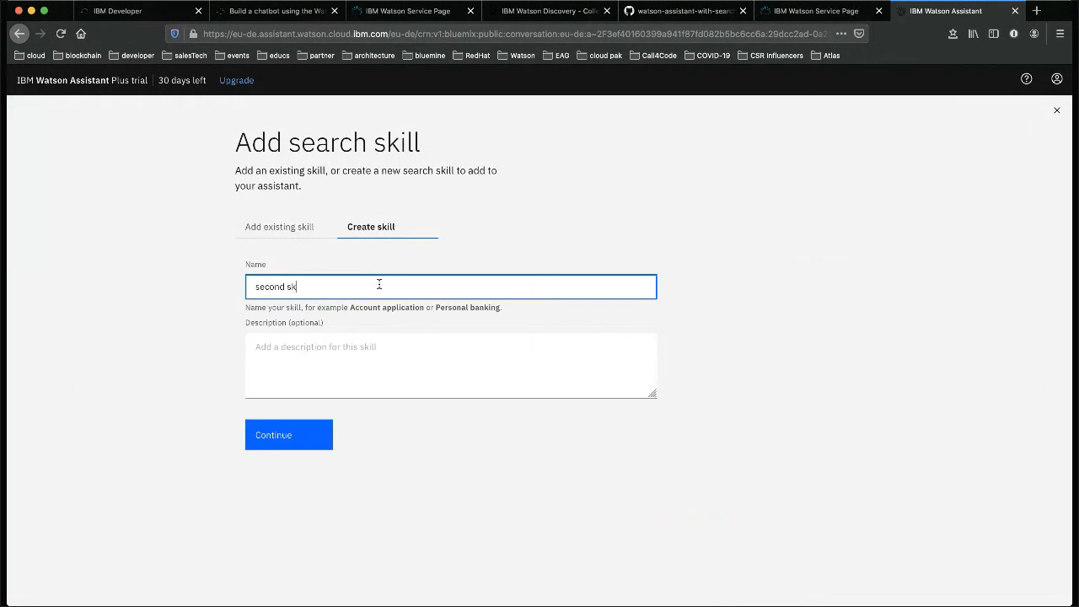
text(ill)
click(292, 434)
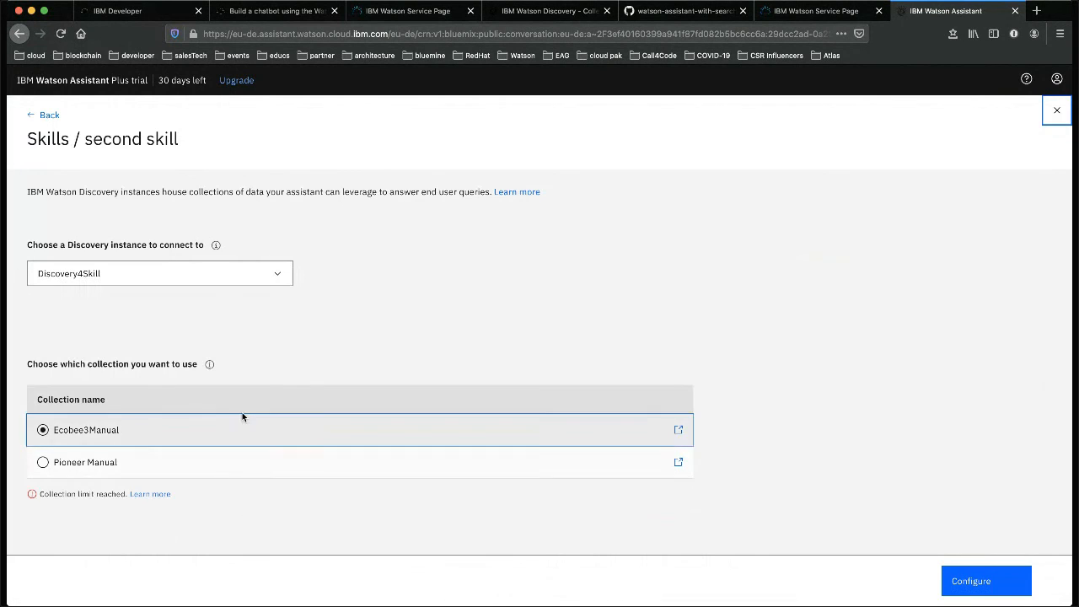
click(43, 462)
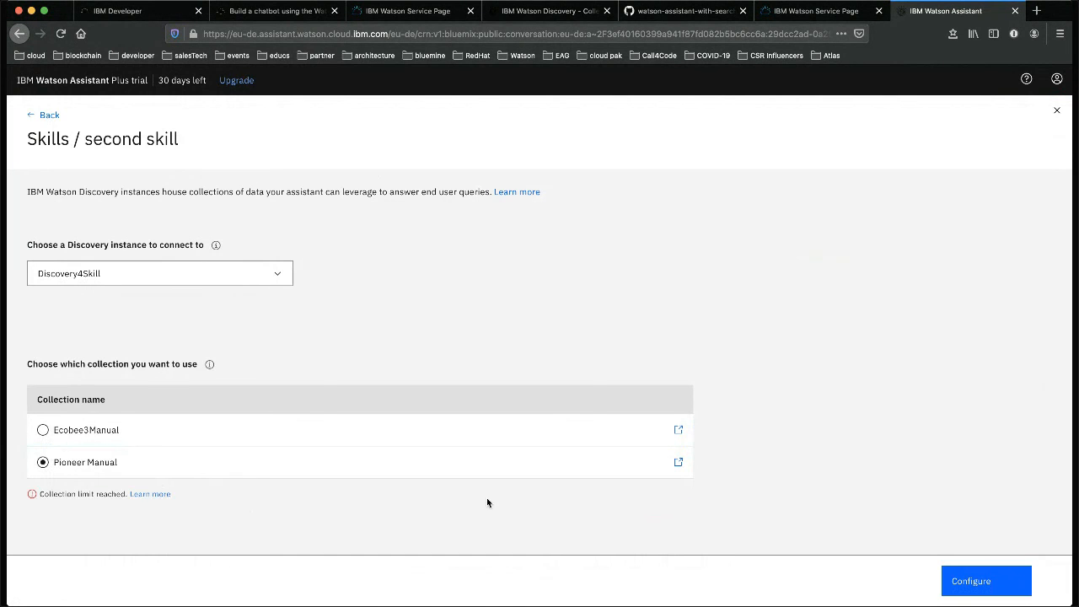
click(977, 578)
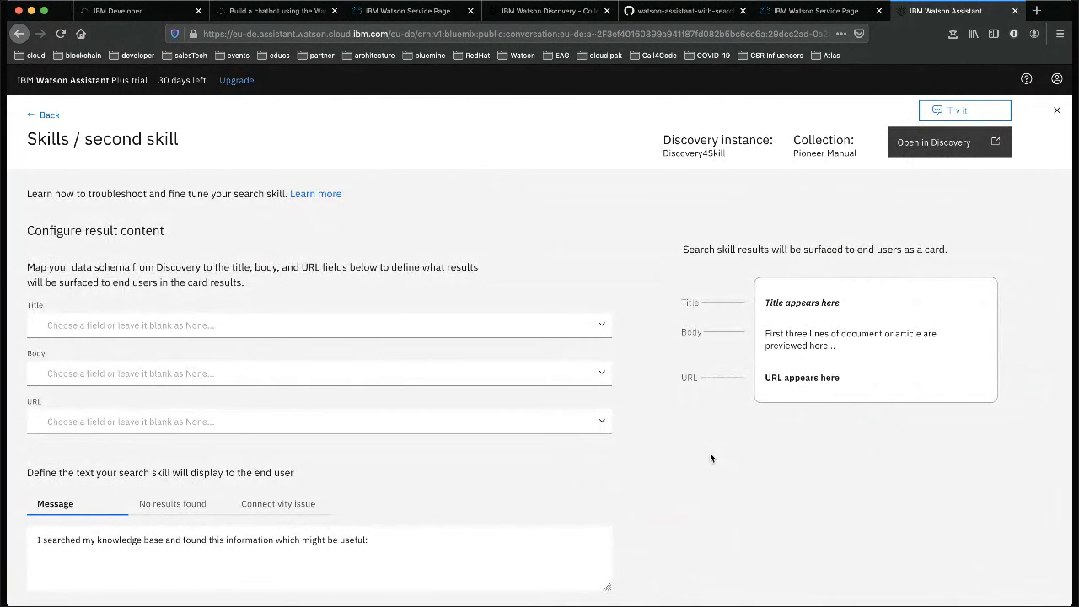
- Map the search result body to the text field and the title to extracted_metadata.filename
click(606, 377)
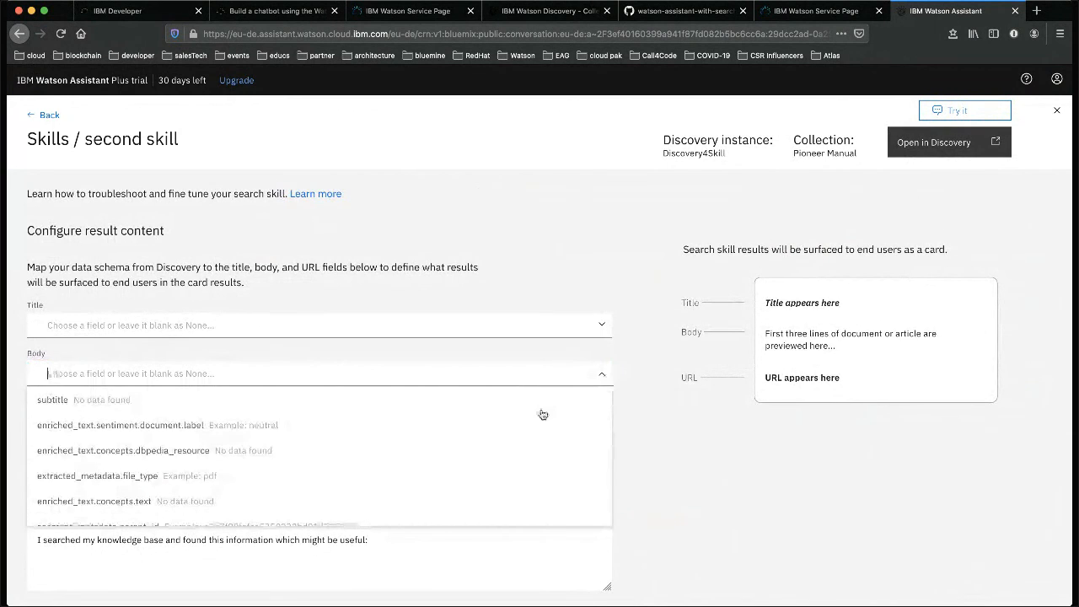
scroll(474, 475, down, 2)
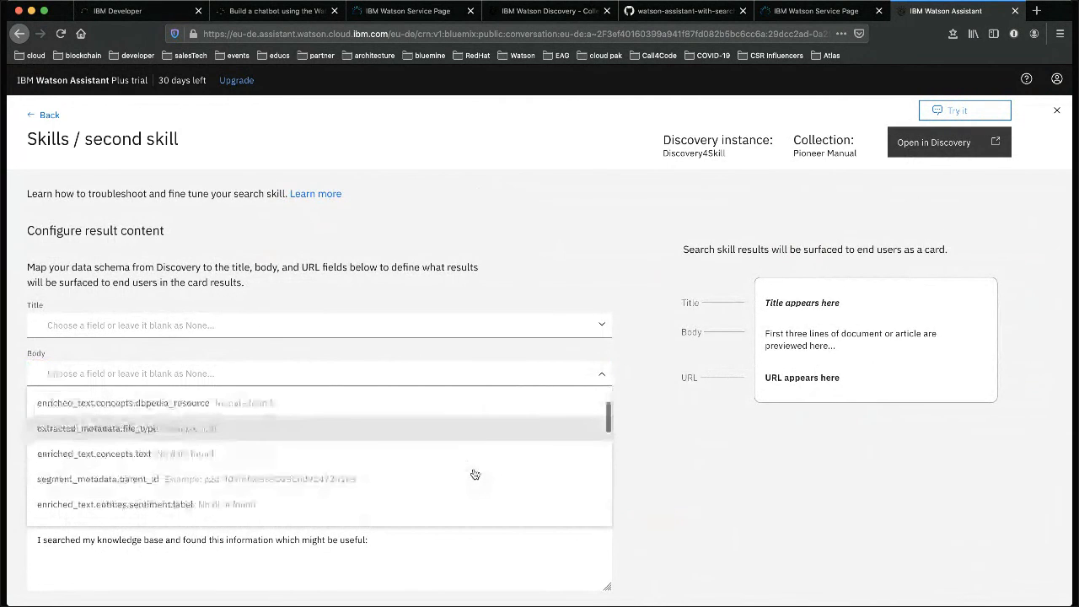
scroll(475, 475, down, 4)
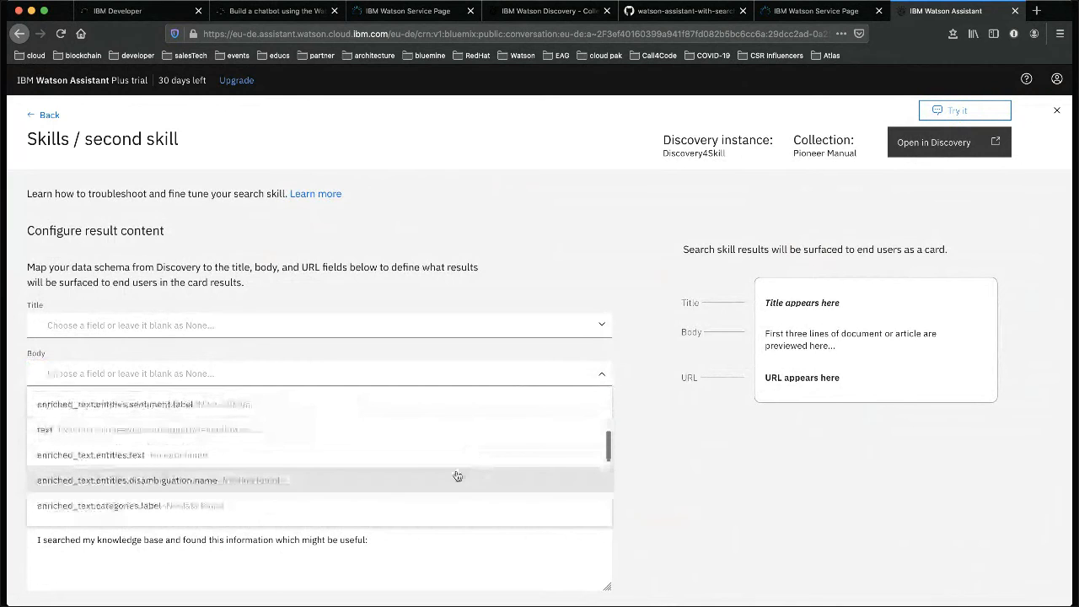
click(358, 429)
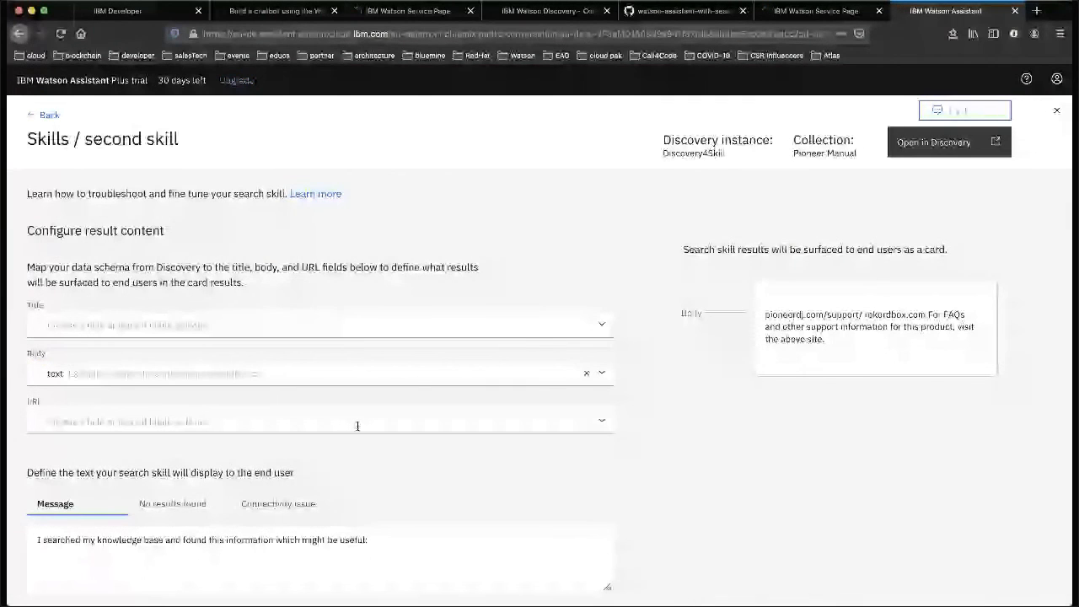
click(602, 324)
scroll(464, 393, down, 8)
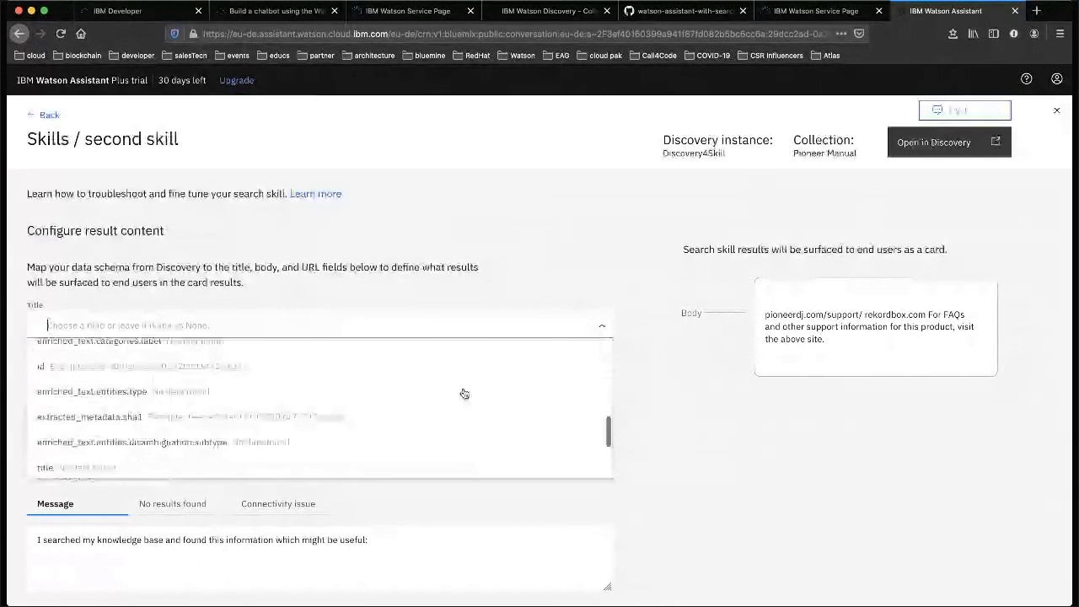
scroll(463, 393, down, 3)
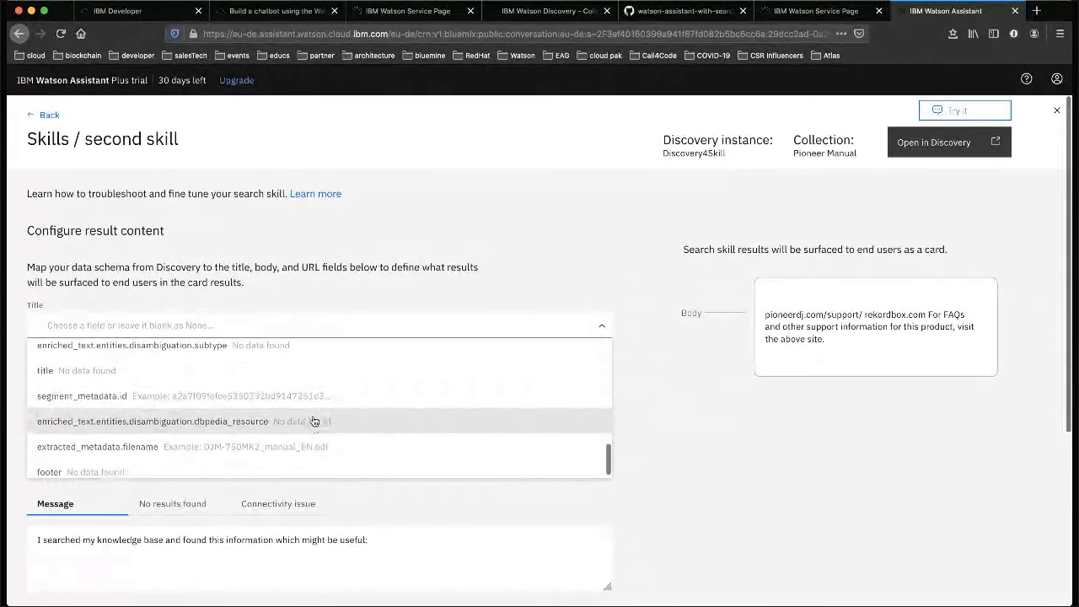
click(286, 447)
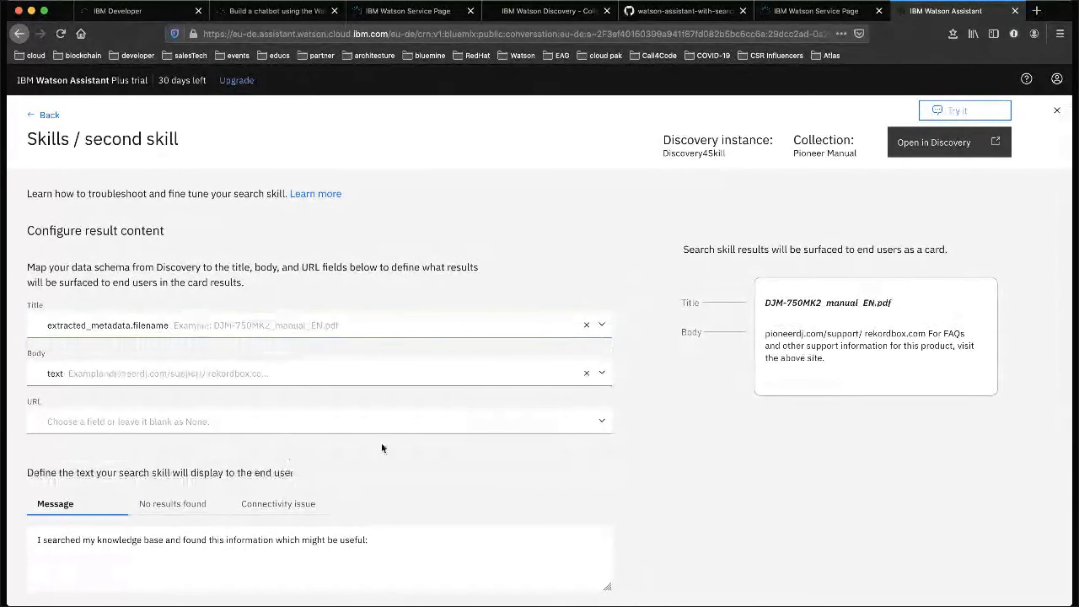
- Insert "(Pioneer Manual)" after "knowledge base" in the search skill's result message and create the skill
scroll(674, 491, down, 1)
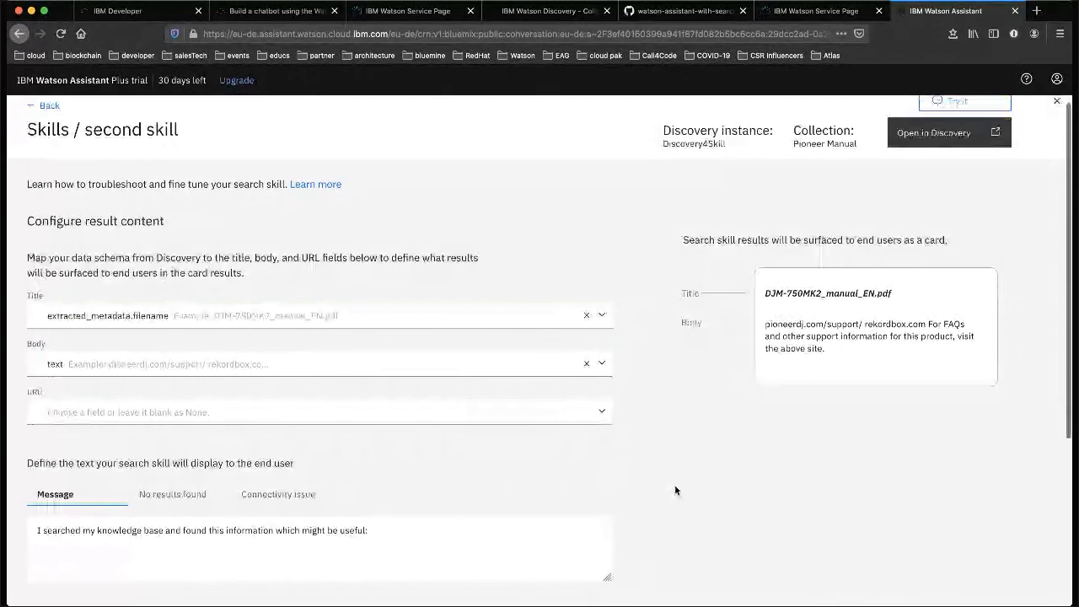
scroll(674, 490, down, 3)
scroll(675, 490, down, 1)
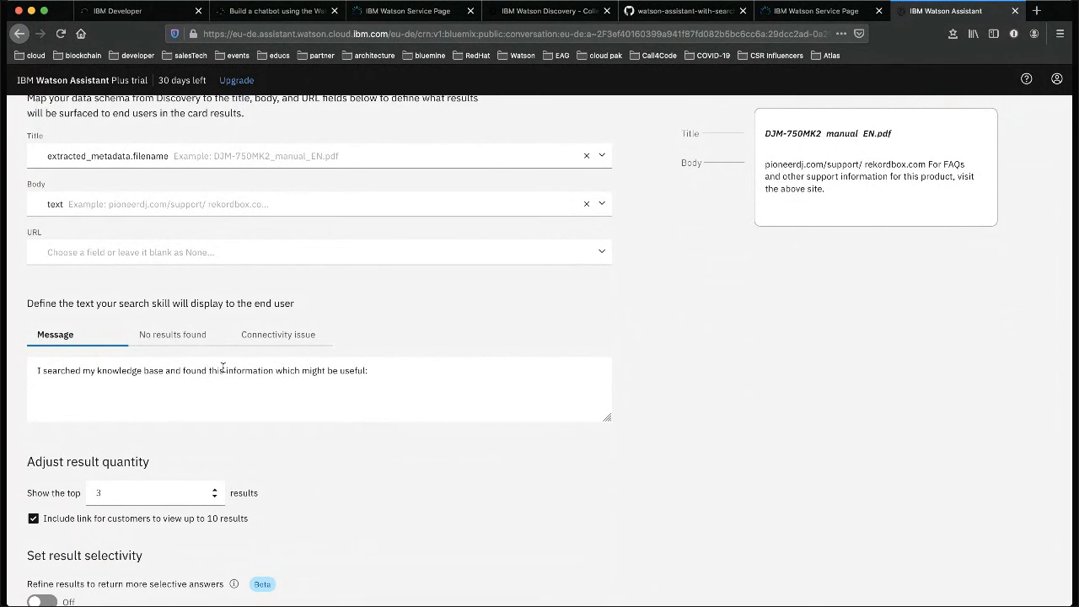
click(183, 371)
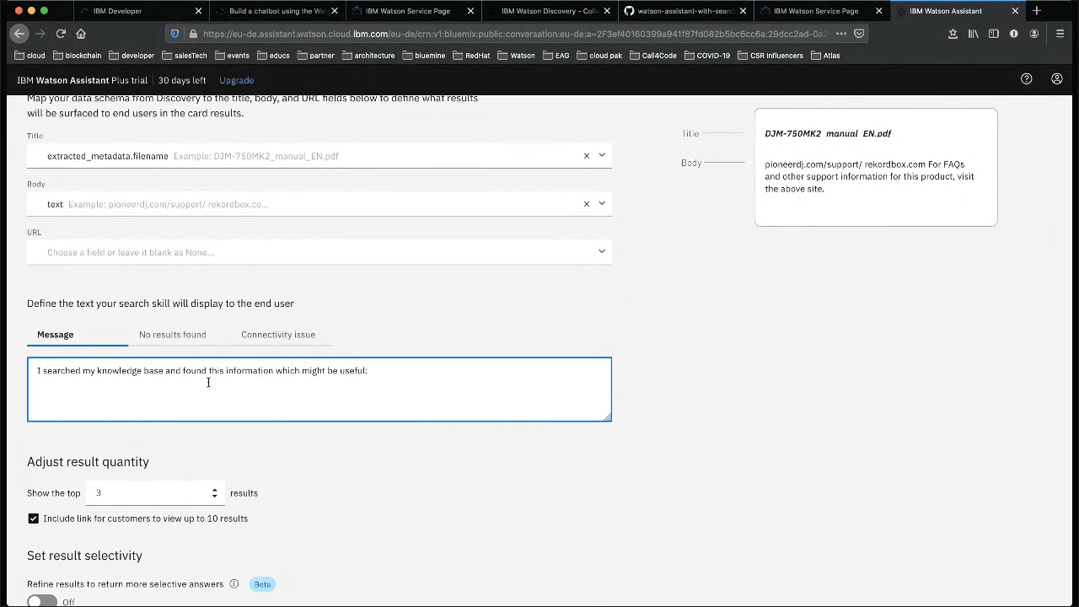
click(163, 371)
text((Pione)
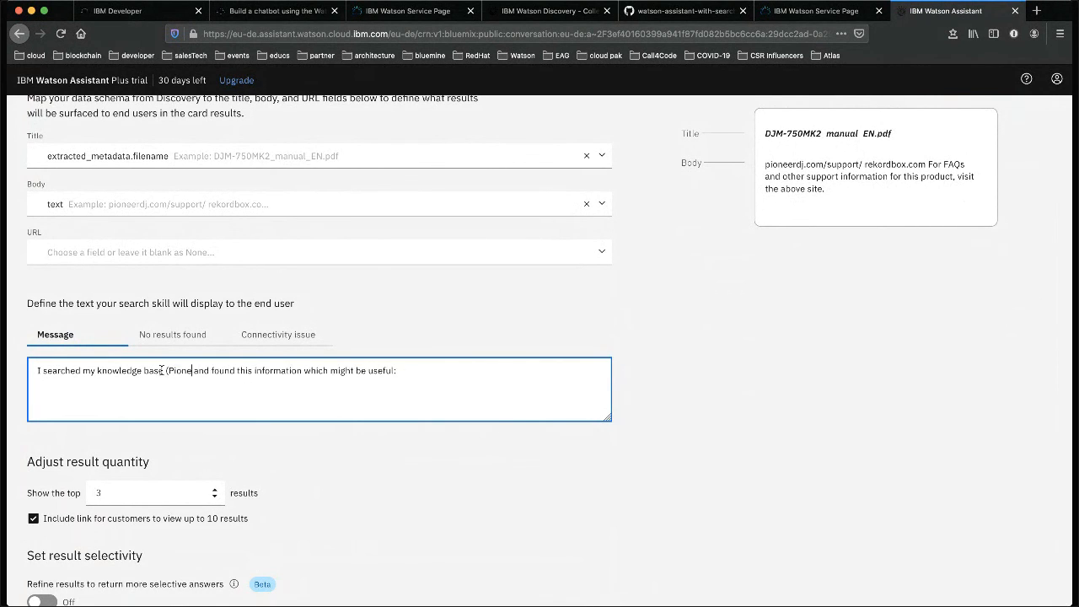
text(er )
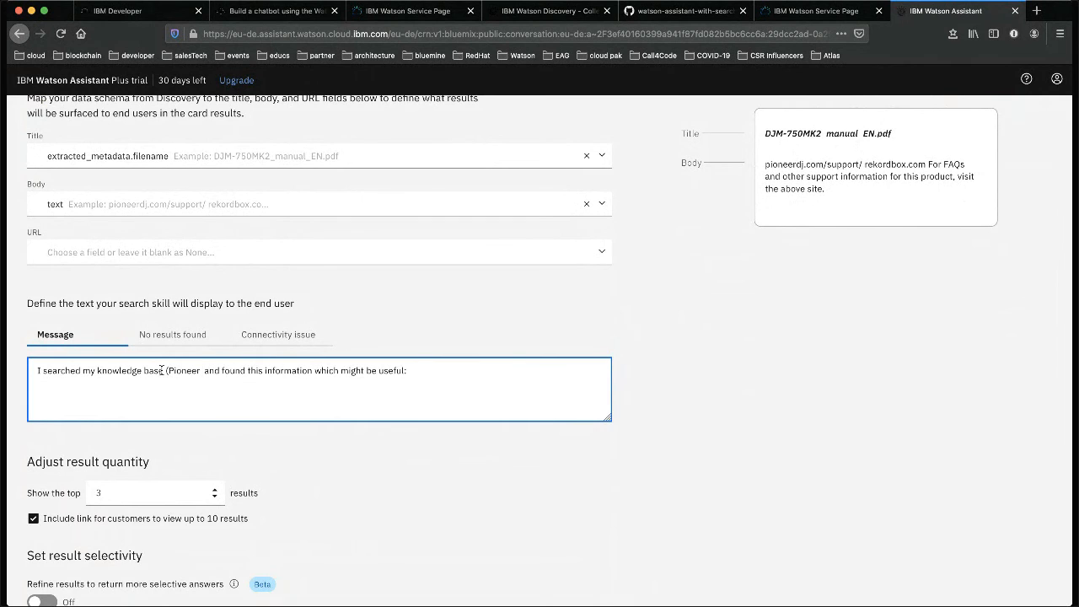
text(Manual)
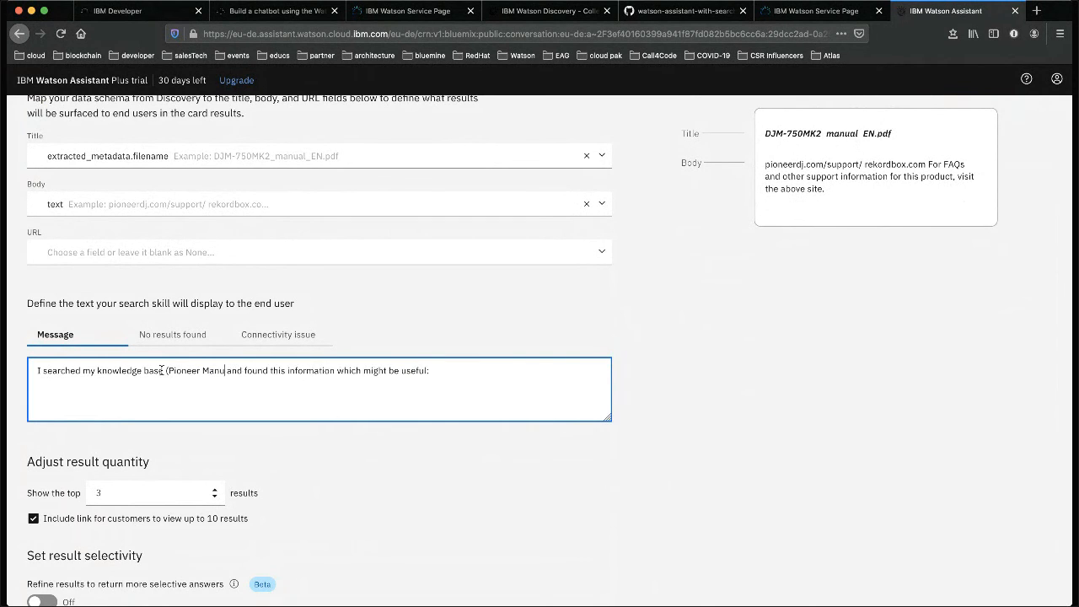
text())
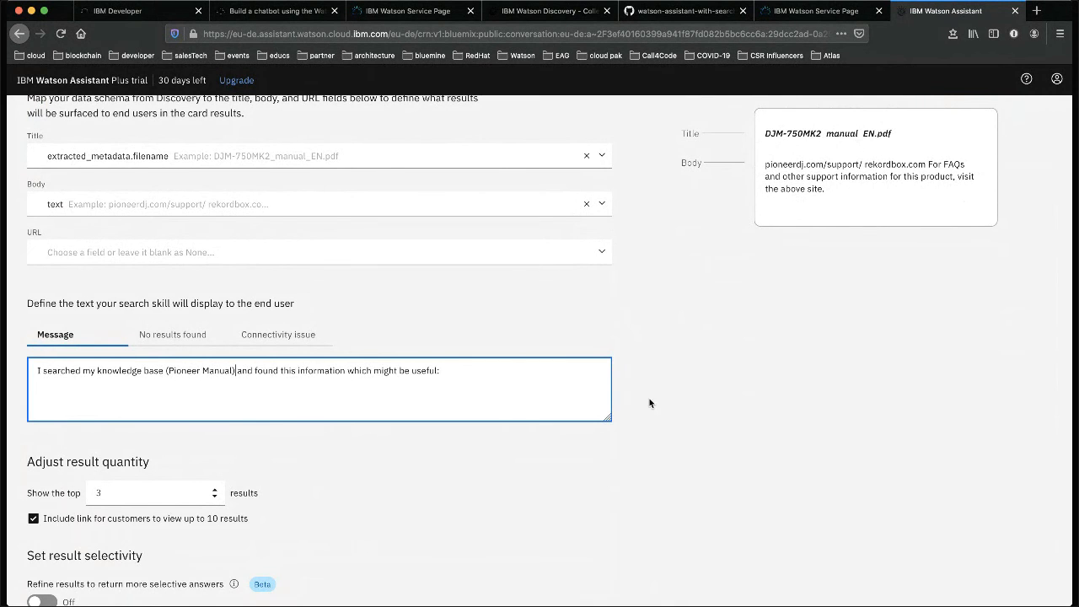
scroll(649, 403, down, 2)
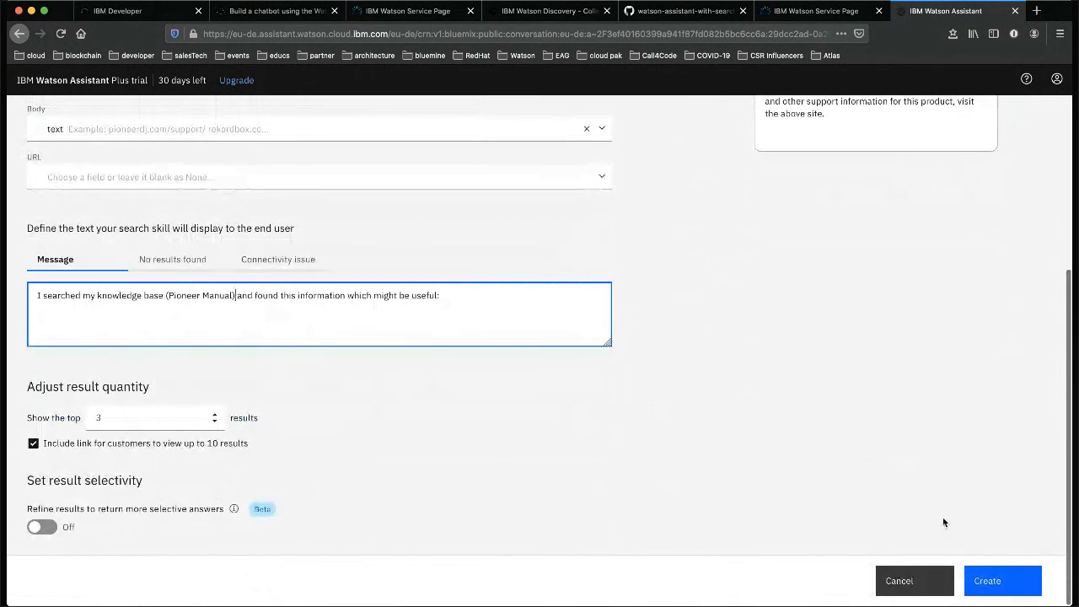
click(987, 580)
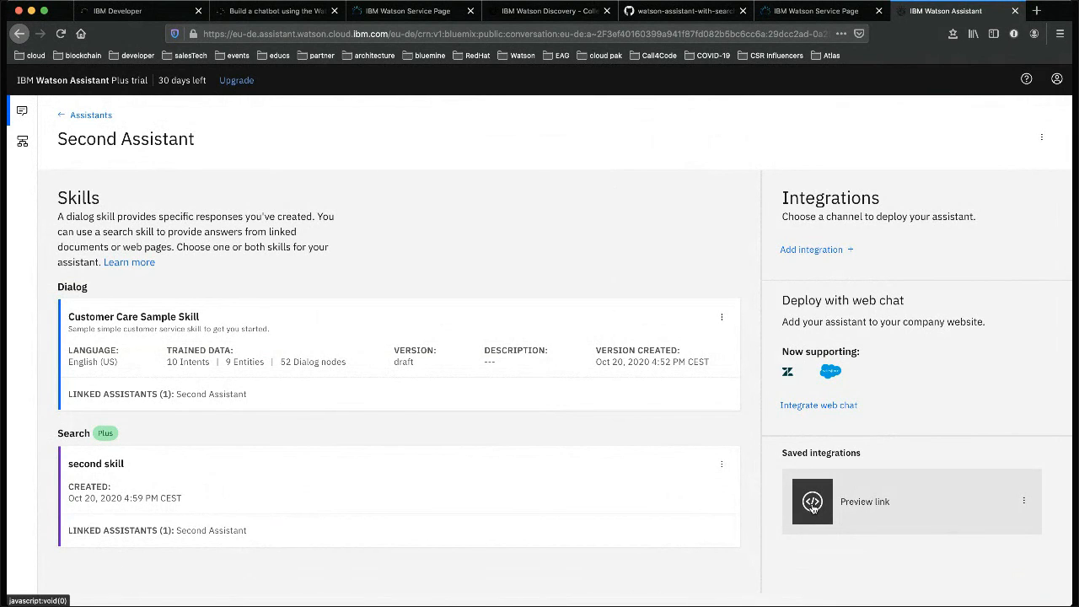
- Rename Second Assistant's Preview link integration as "Pioneer Preview link" and save the change
click(20, 111)
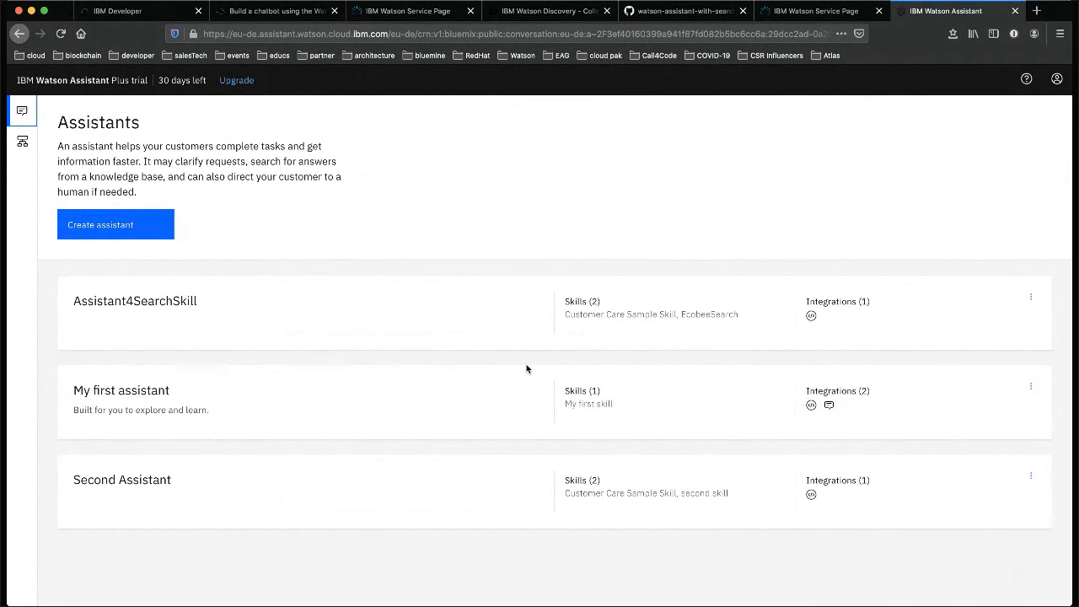
click(626, 495)
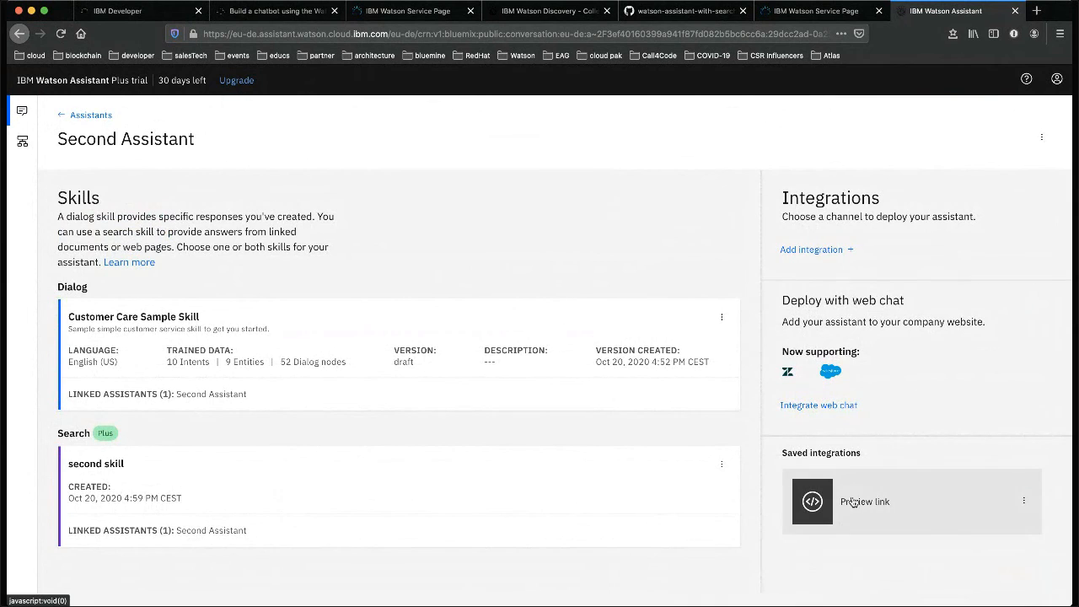
click(824, 505)
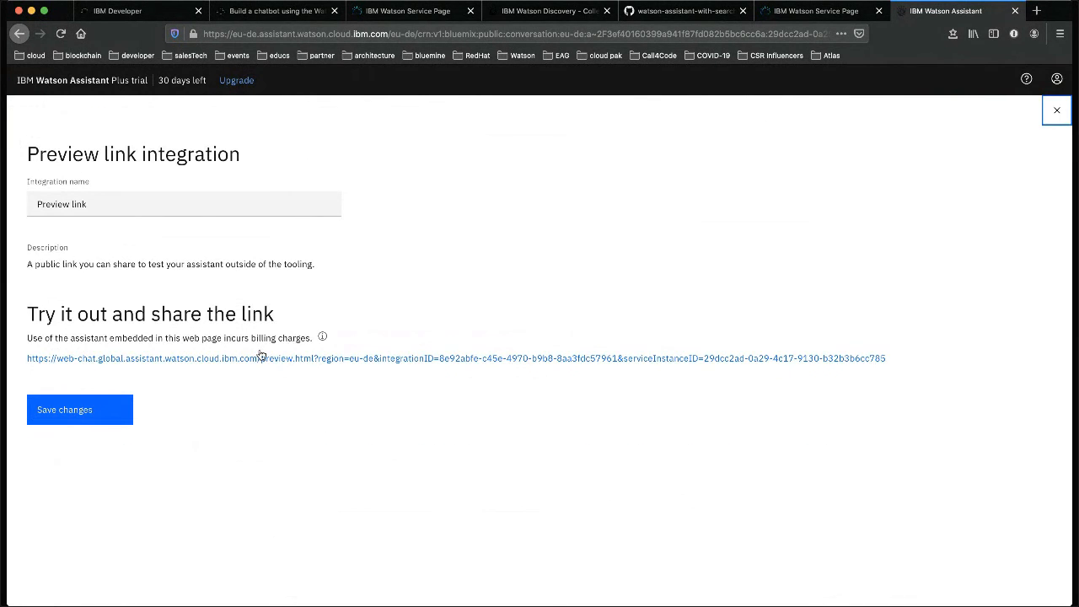
click(38, 204)
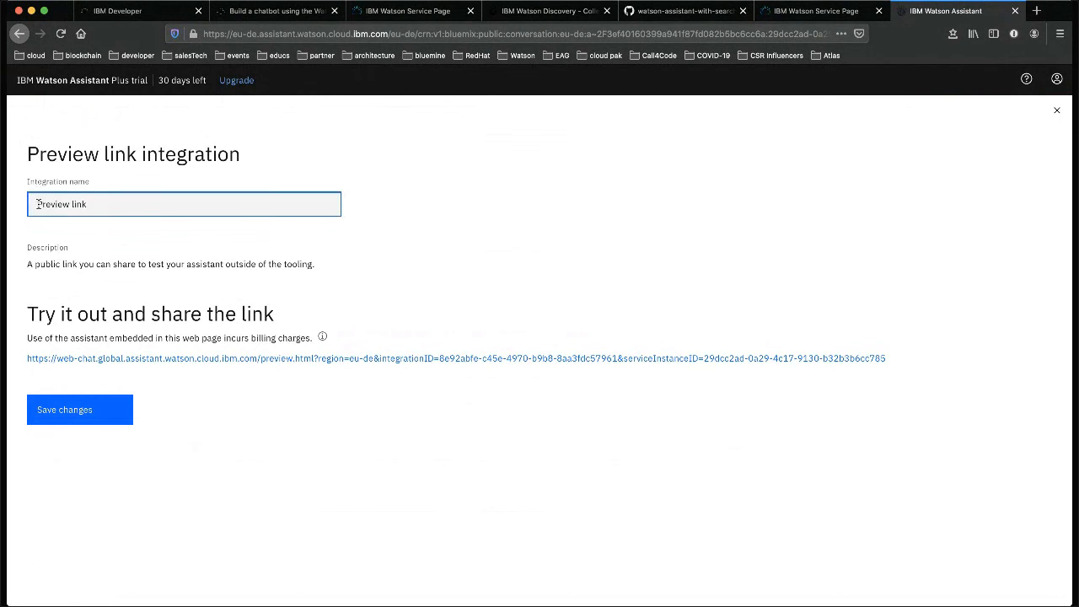
text(Phone)
key(BackSpace)
key(BackSpace)
key(BackSpace)
key(BackSpace)
text(ioneer)
click(70, 414)
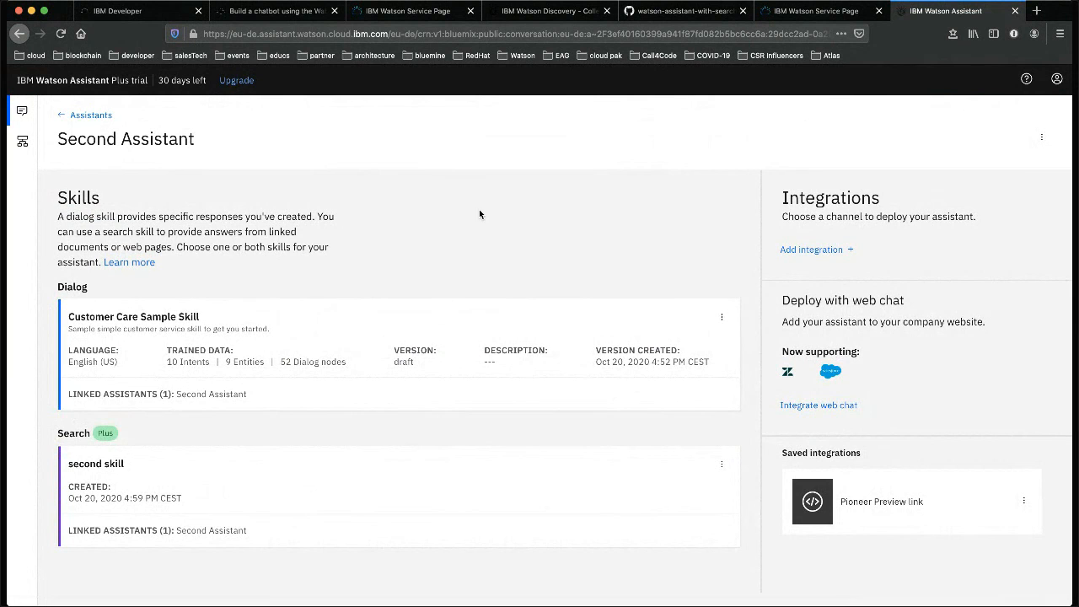
- Review the GitHub README's instructions for creating a preview link and its sample Assistant preview chat
click(653, 12)
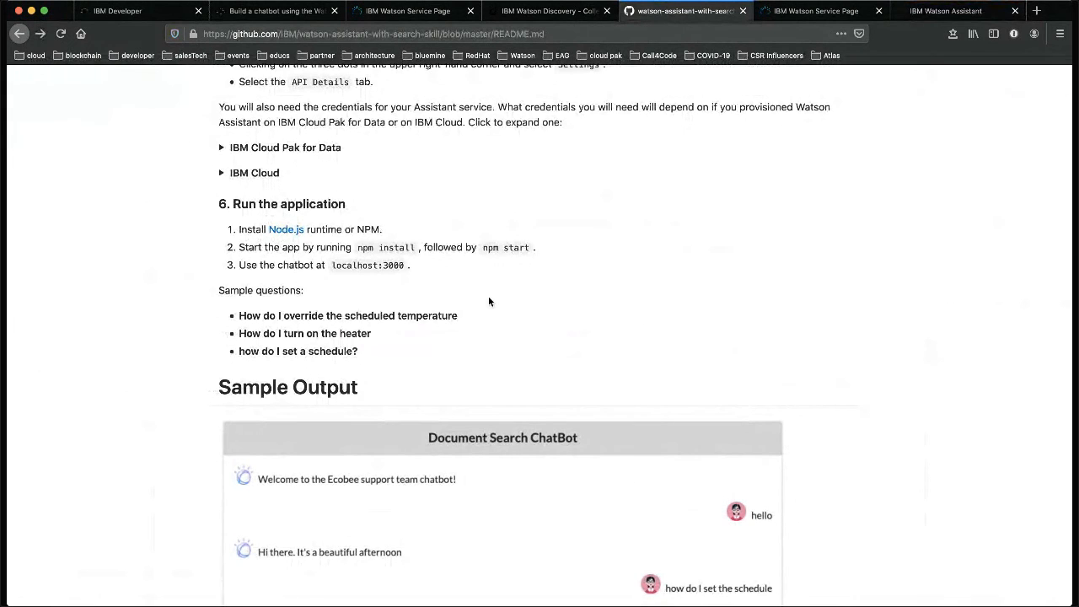
scroll(488, 296, up, 5)
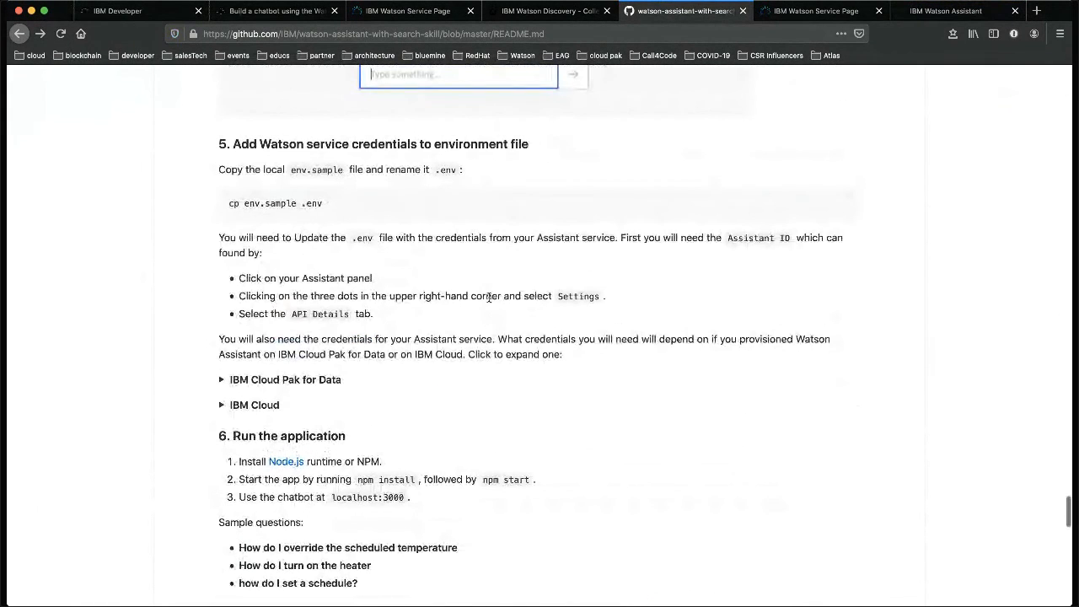
scroll(488, 296, up, 5)
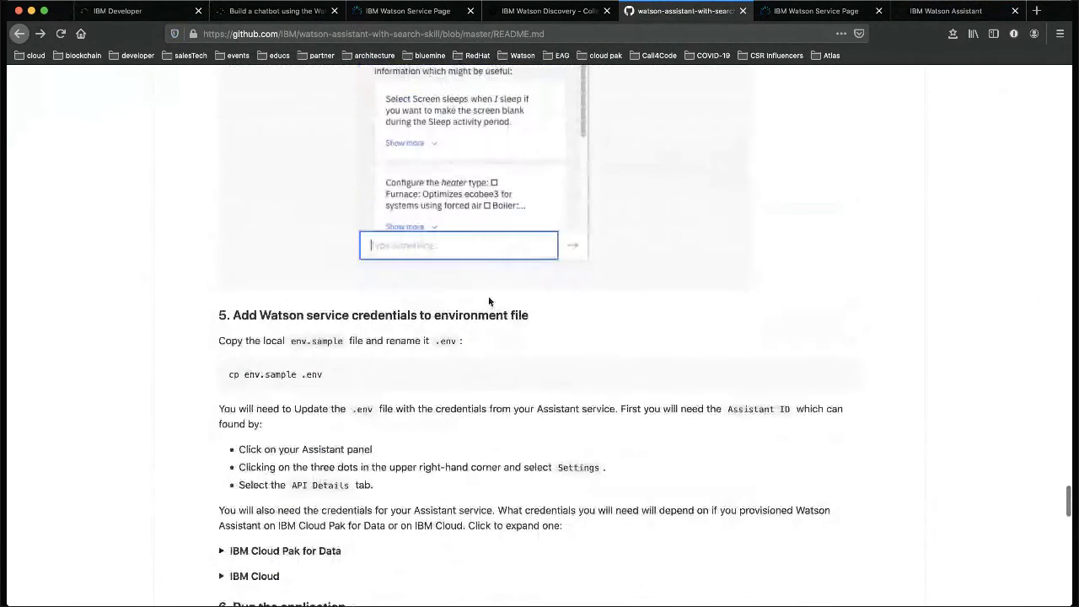
scroll(489, 302, up, 8)
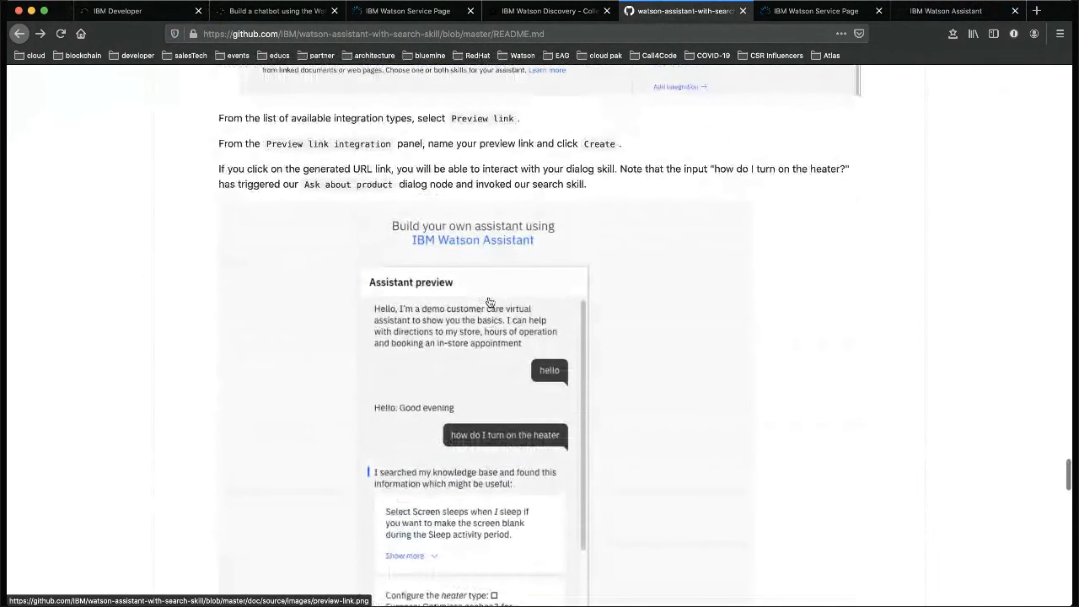
scroll(489, 301, up, 1)
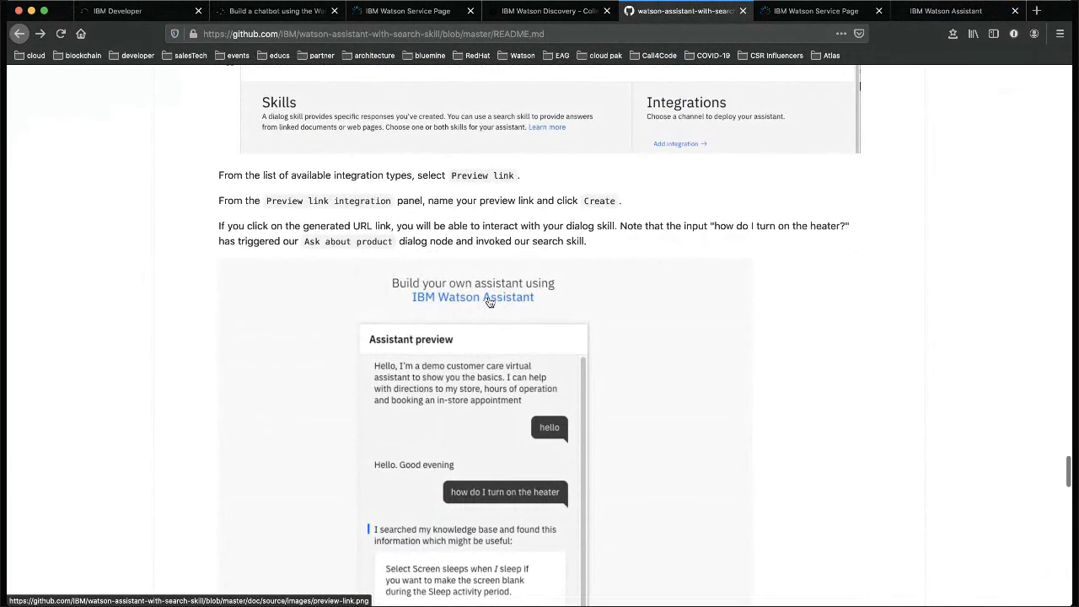
scroll(489, 302, down, 6)
scroll(489, 302, down, 3)
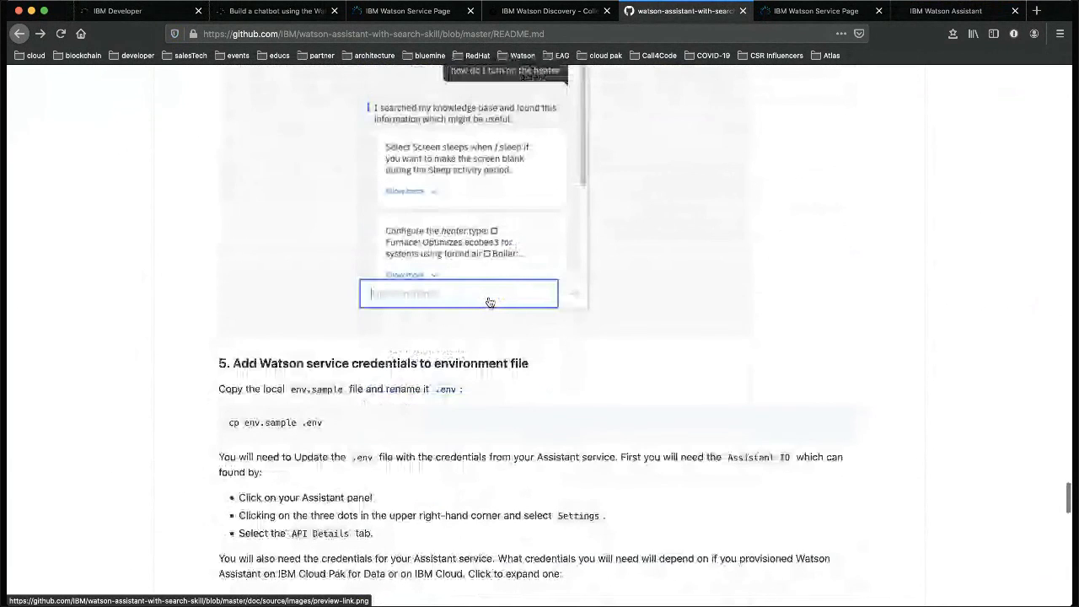
- Open the Pioneer Preview link's public chat page from Second Assistant and greet the assistant with "hi"
click(931, 14)
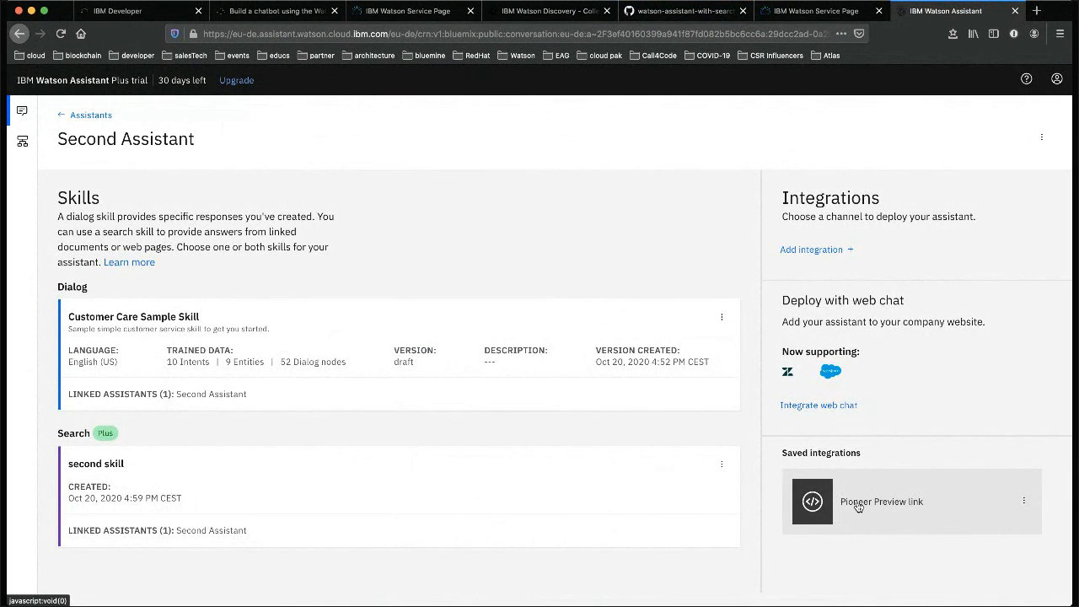
click(858, 503)
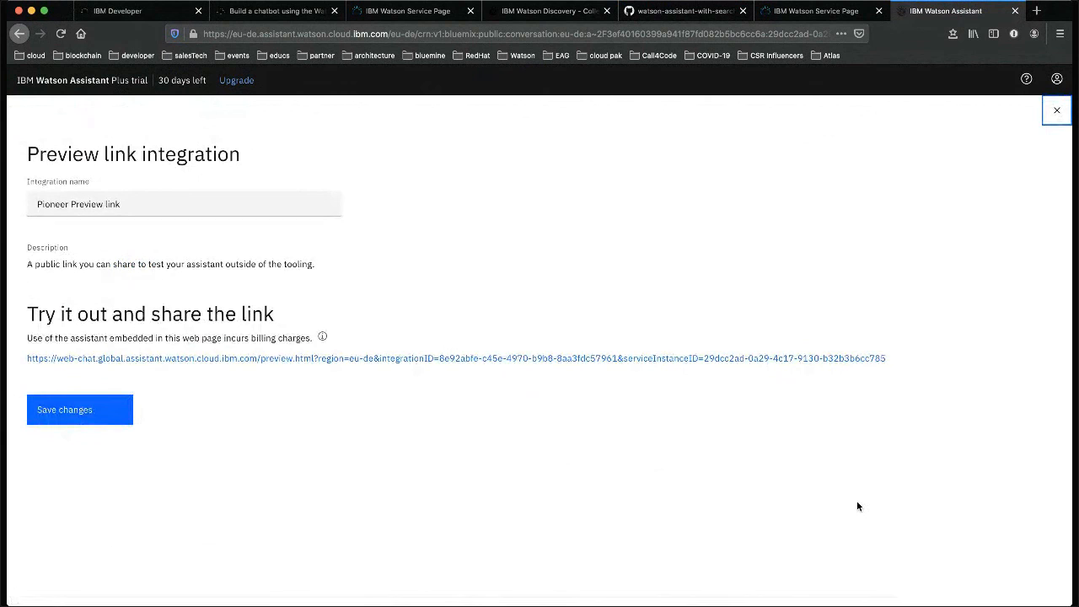
click(649, 361)
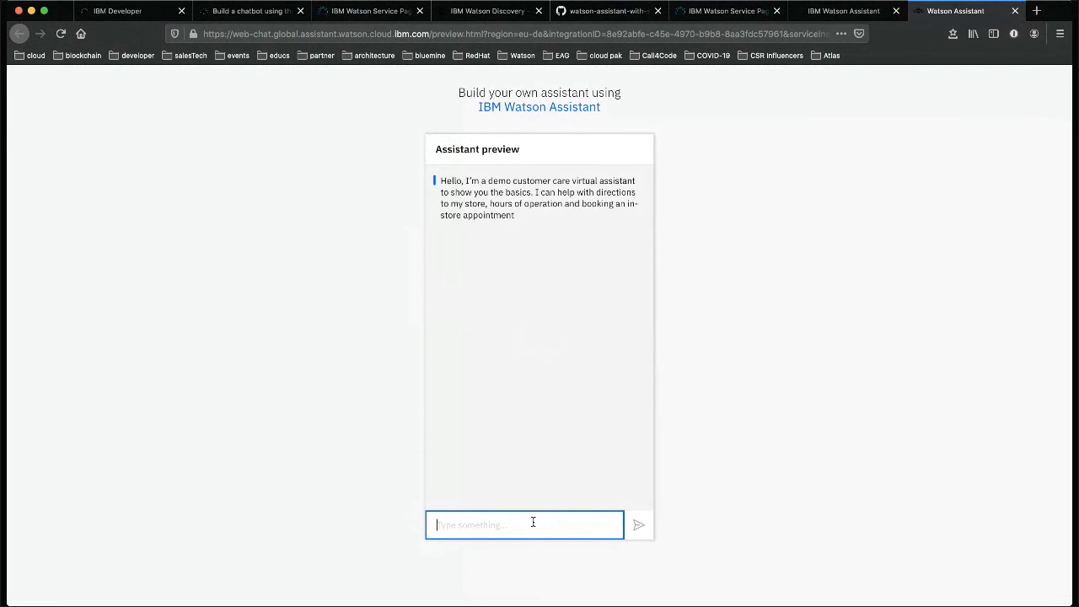
text(hi)
key(Return)
- Ask the preview chat "how do i set the time" and choose Pioneer information as the intended topic
text(w)
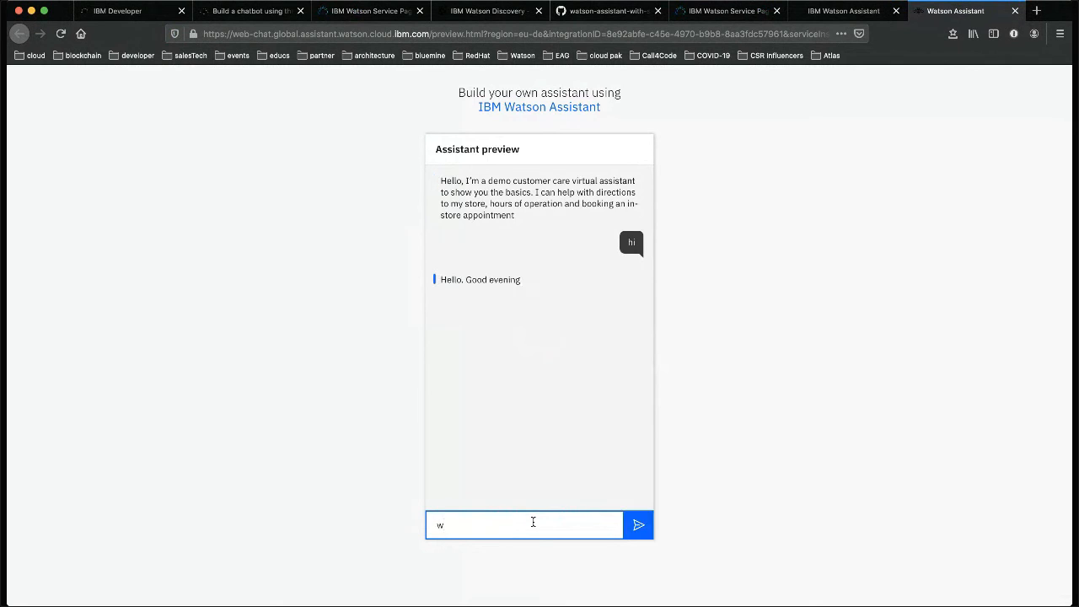
key(BackSpace)
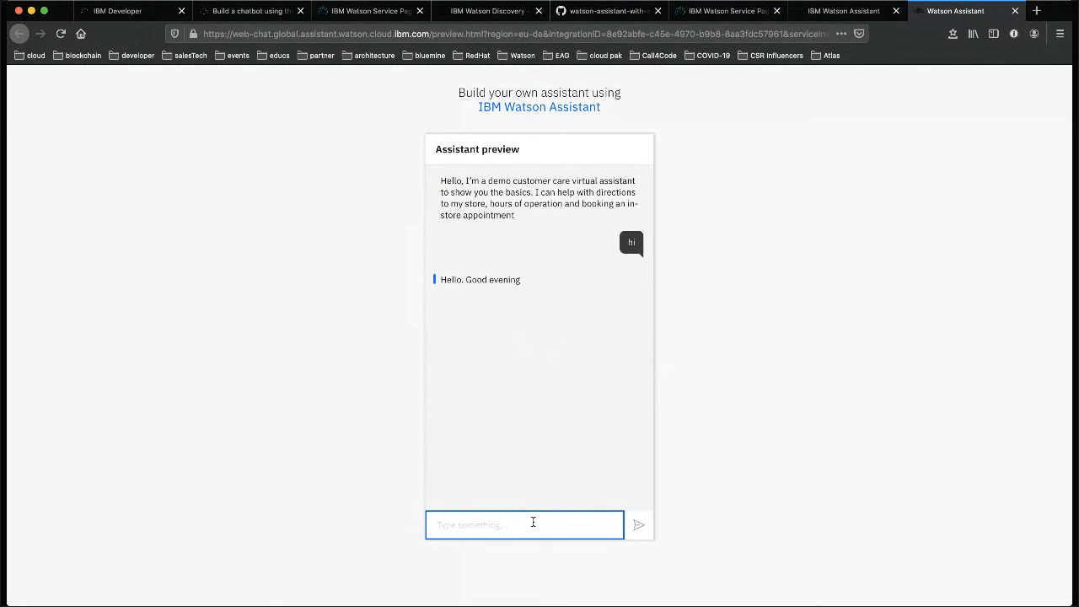
text(ho)
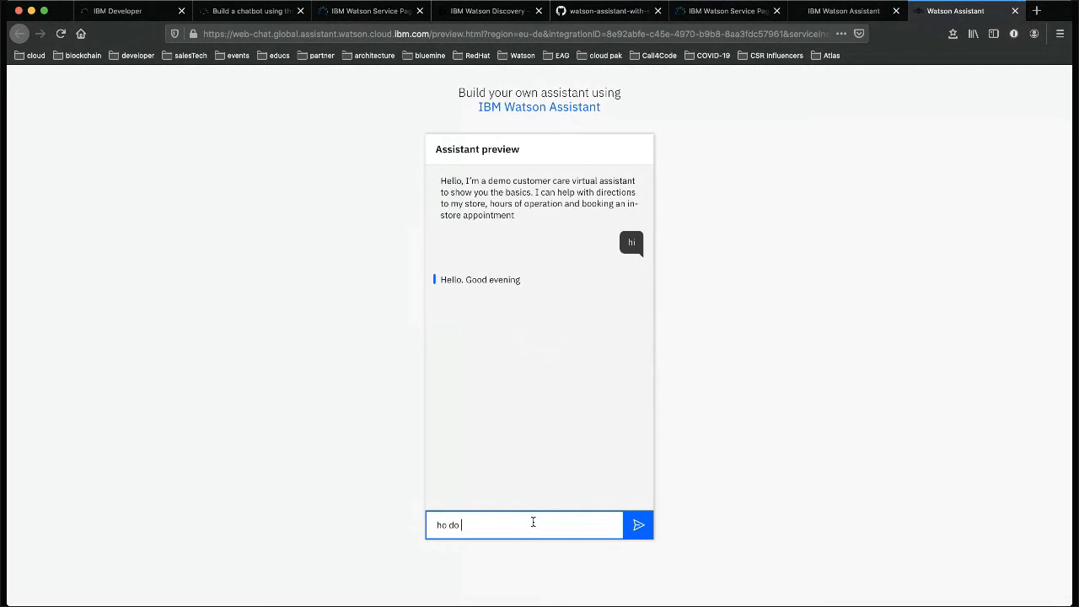
text(w do i set the time)
key(Return)
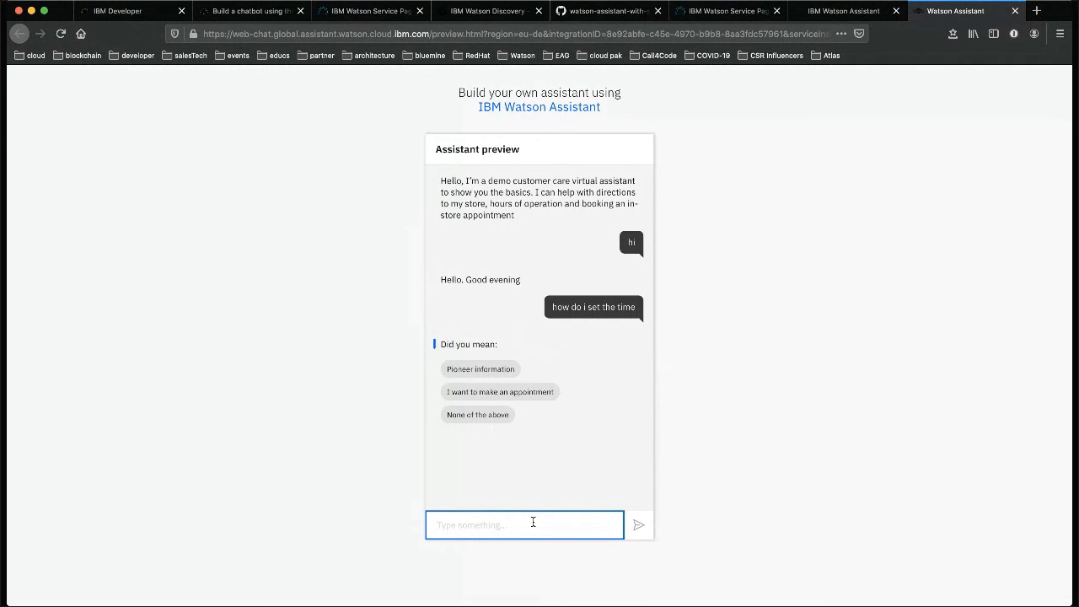
click(496, 373)
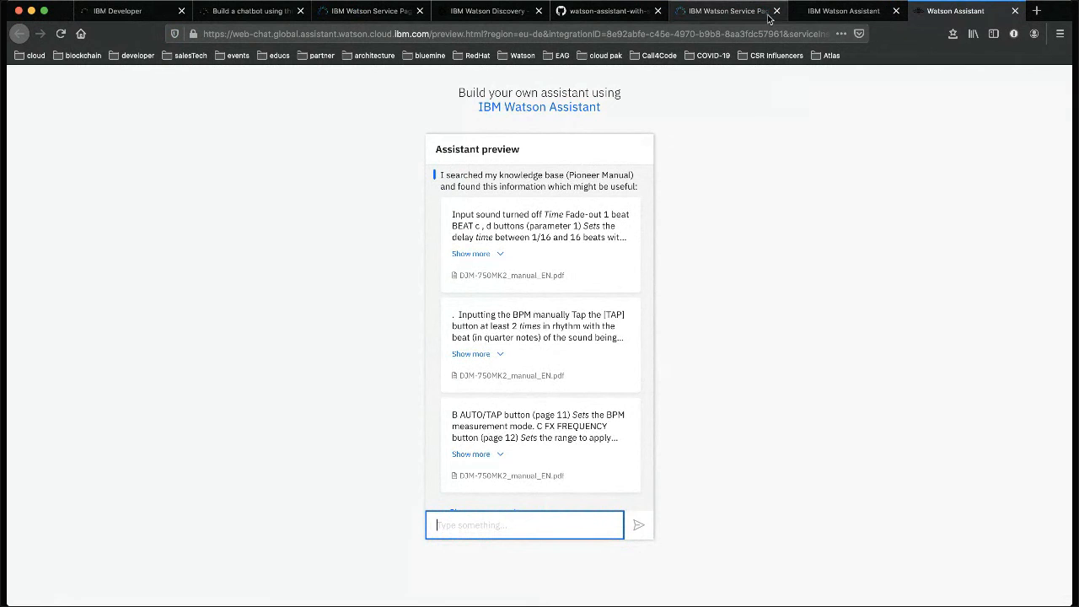
- Read the README section on adding Watson service credentials to the .env file
click(620, 11)
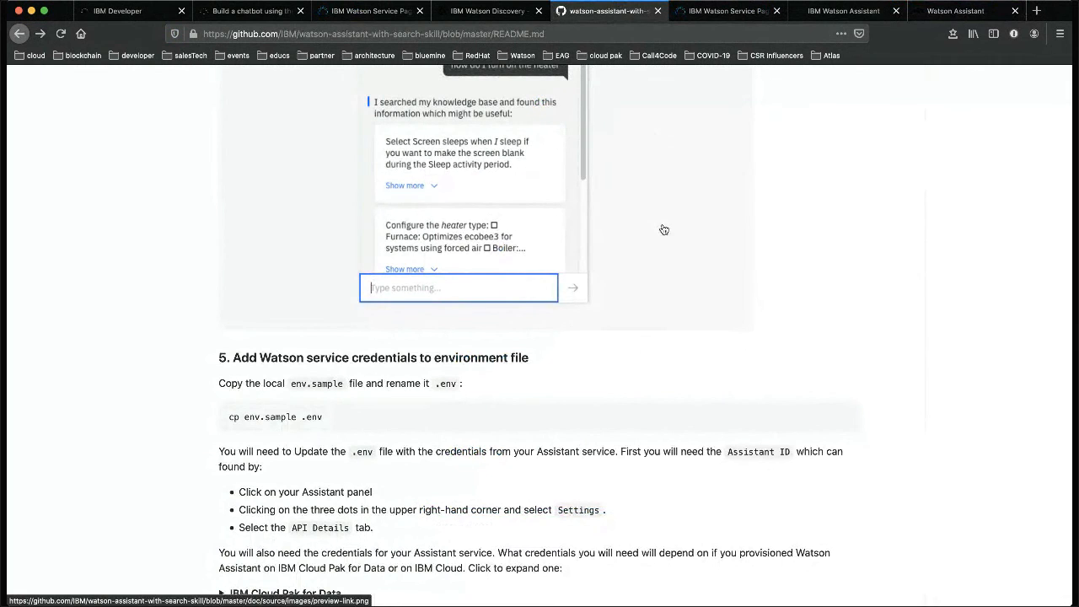
scroll(593, 422, down, 5)
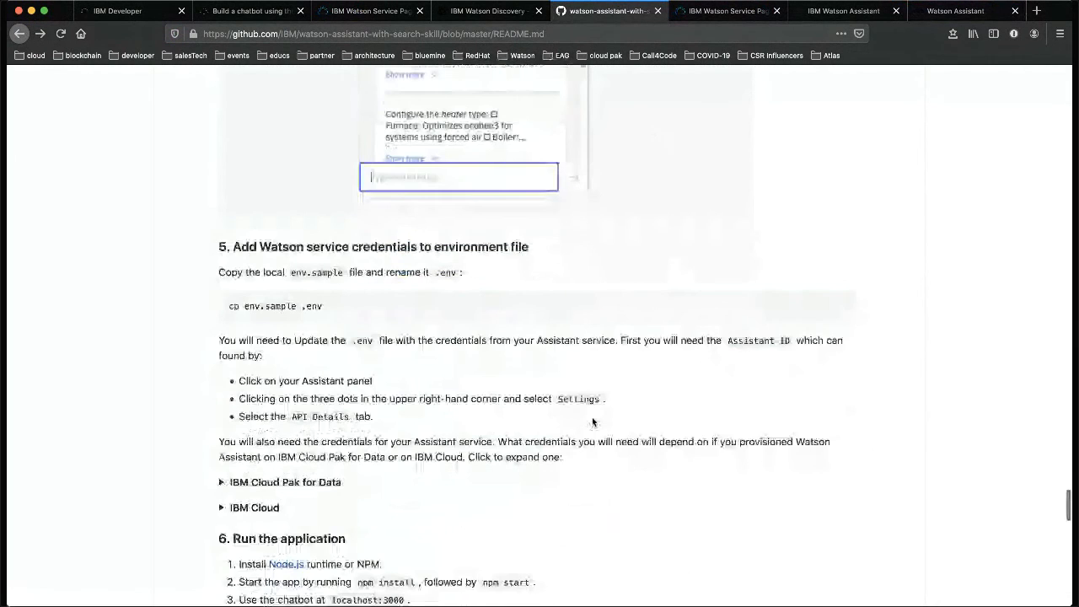
scroll(592, 423, down, 5)
scroll(592, 416, up, 4)
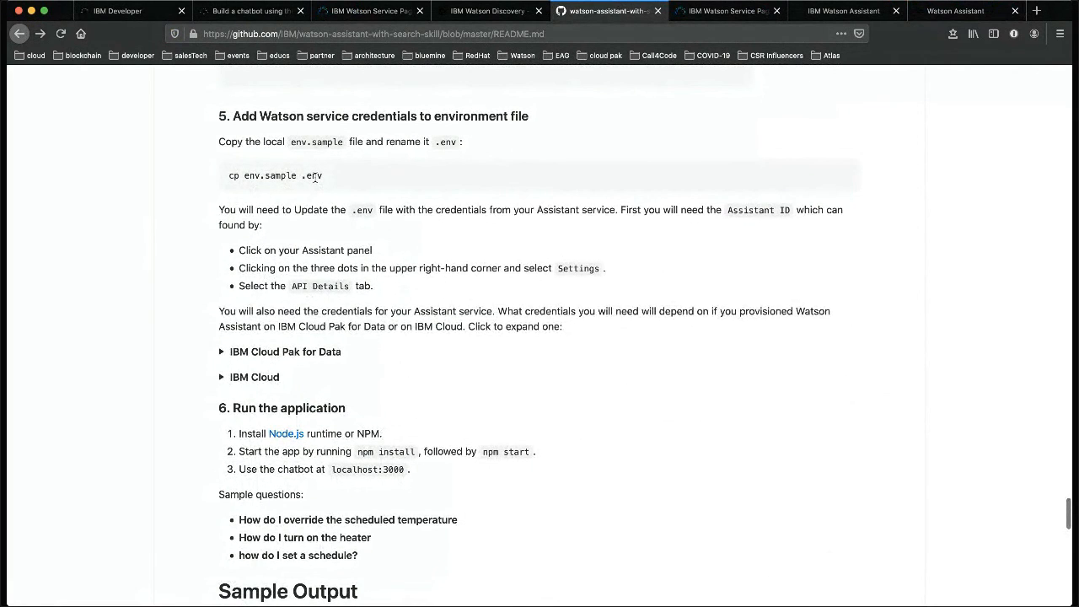
scroll(314, 177, up, 6)
scroll(314, 177, up, 4)
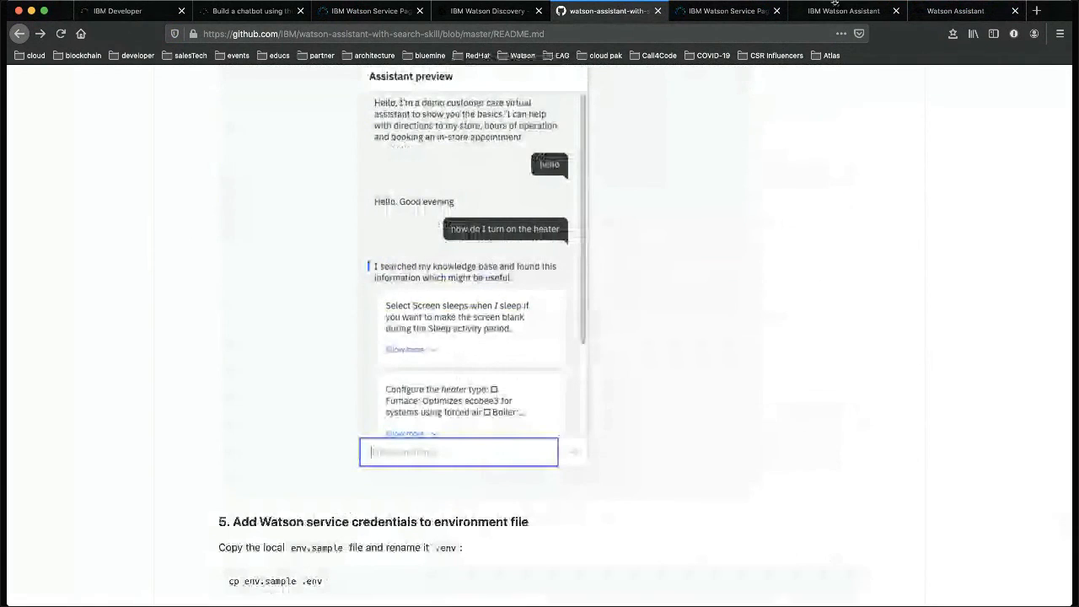
- Close the preview link integration and show the API details in Second Assistant's settings
click(838, 11)
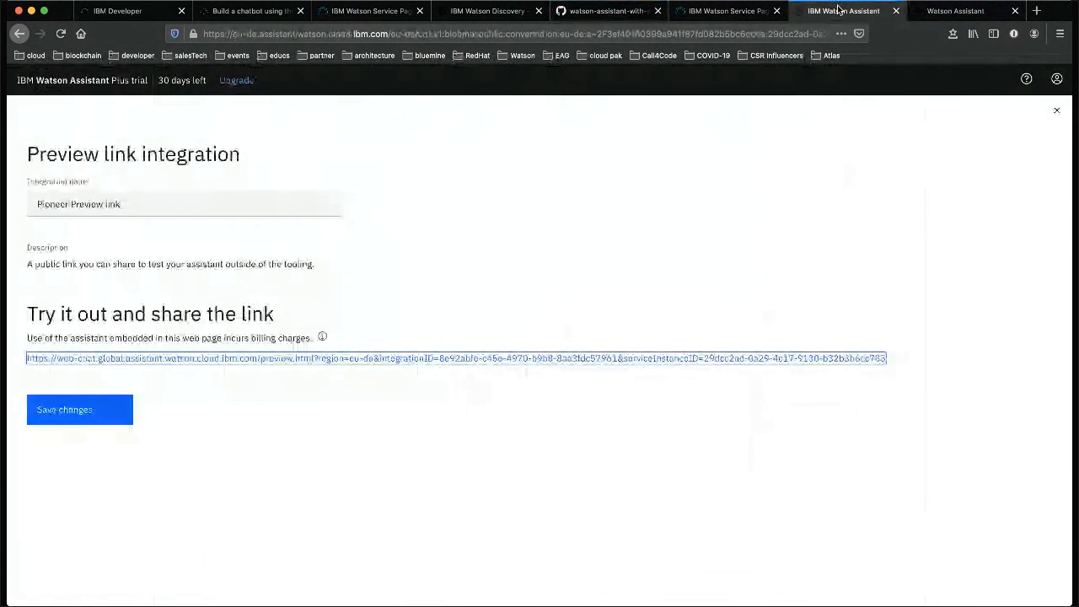
click(1057, 106)
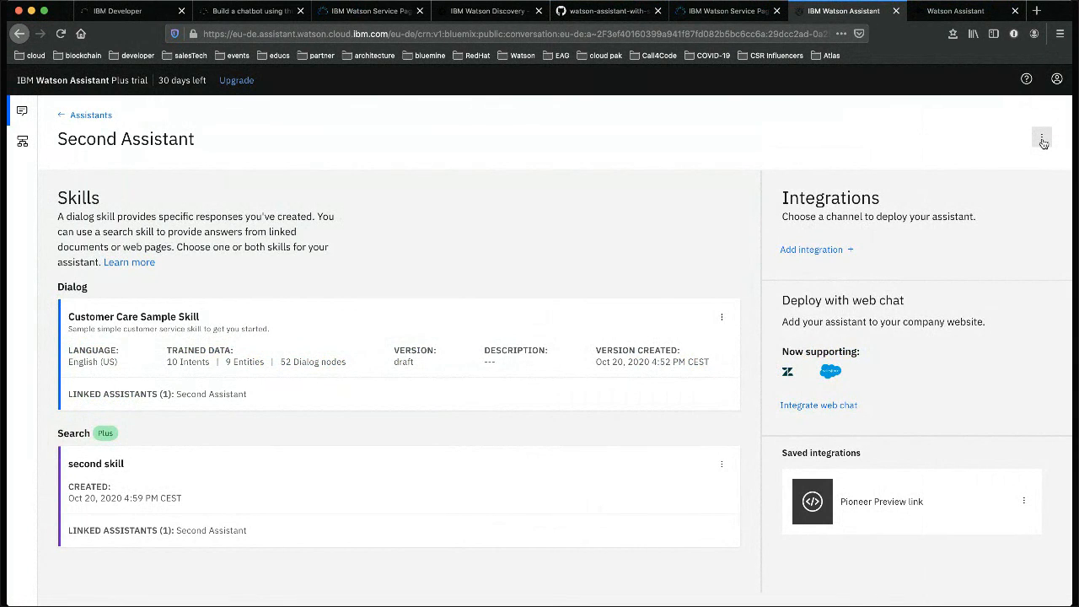
click(1042, 140)
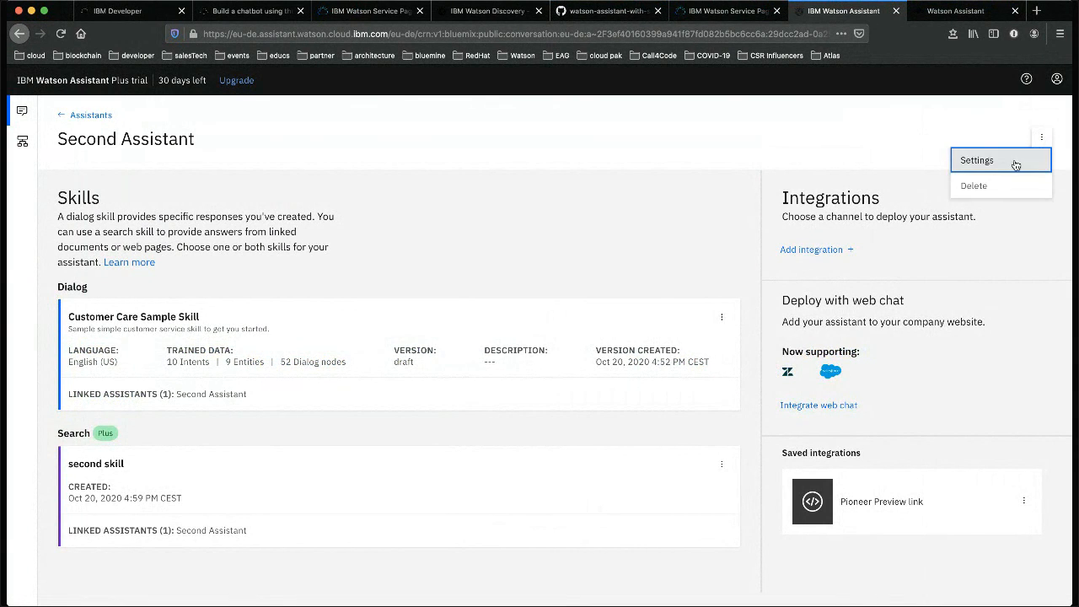
click(1016, 163)
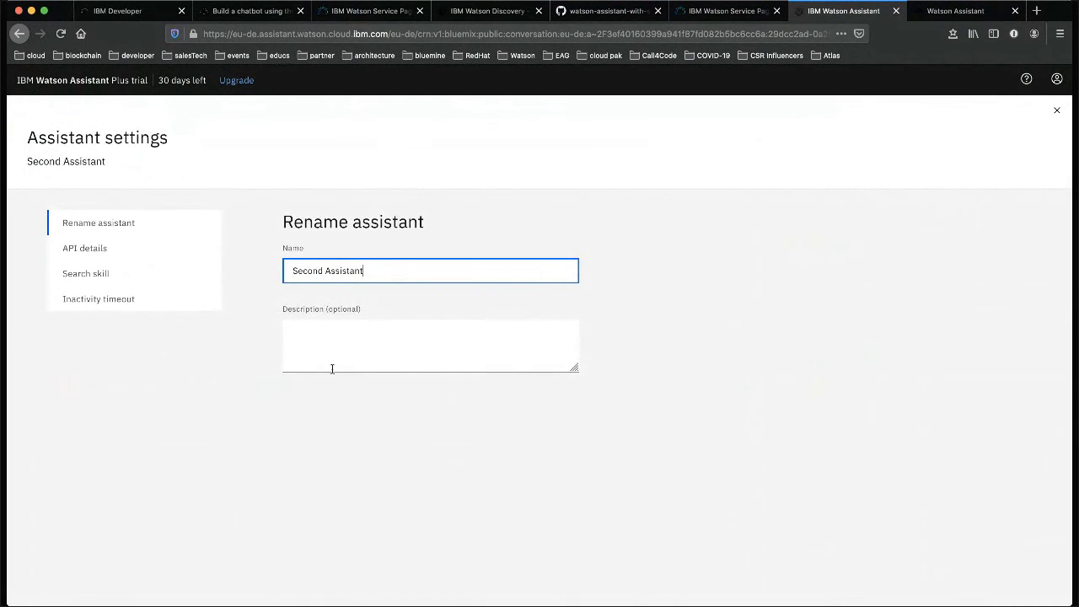
click(84, 247)
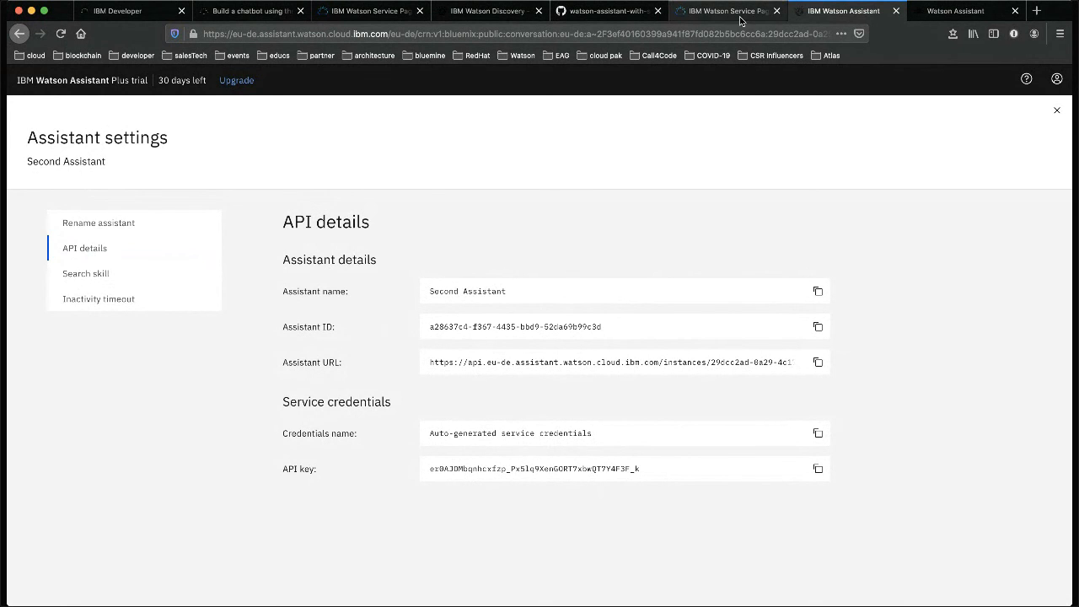
- Return to the GitHub README and review the Run the application section and the Sample Output
click(609, 11)
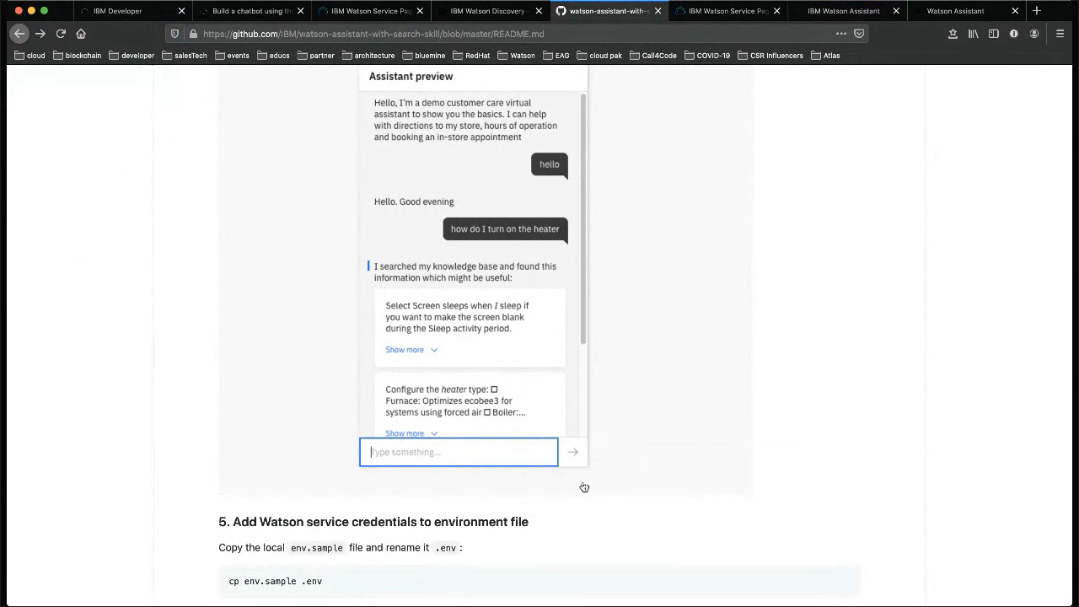
scroll(584, 488, down, 6)
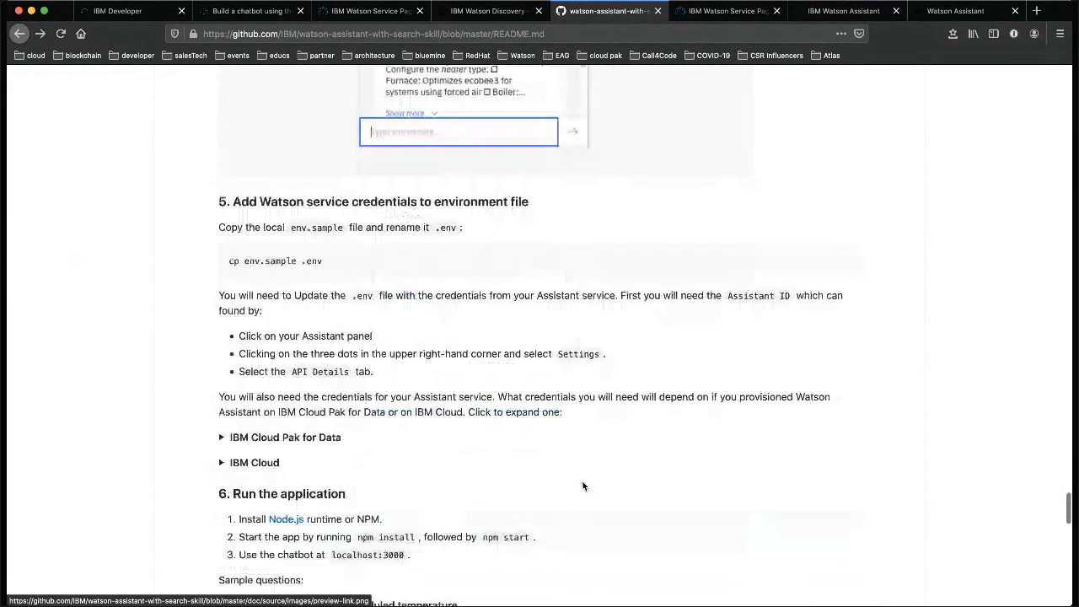
scroll(583, 486, down, 8)
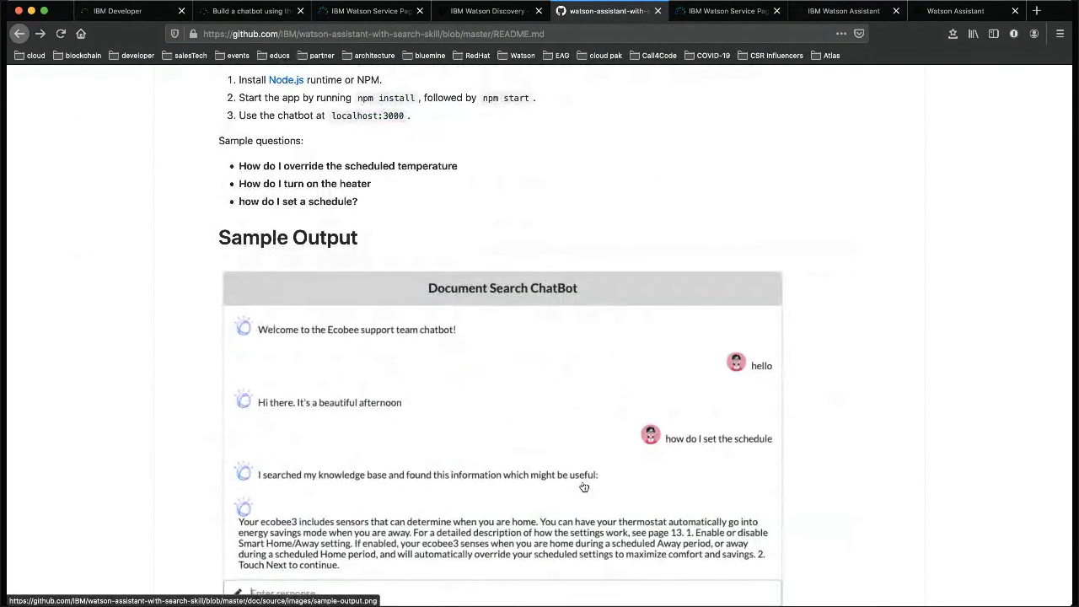